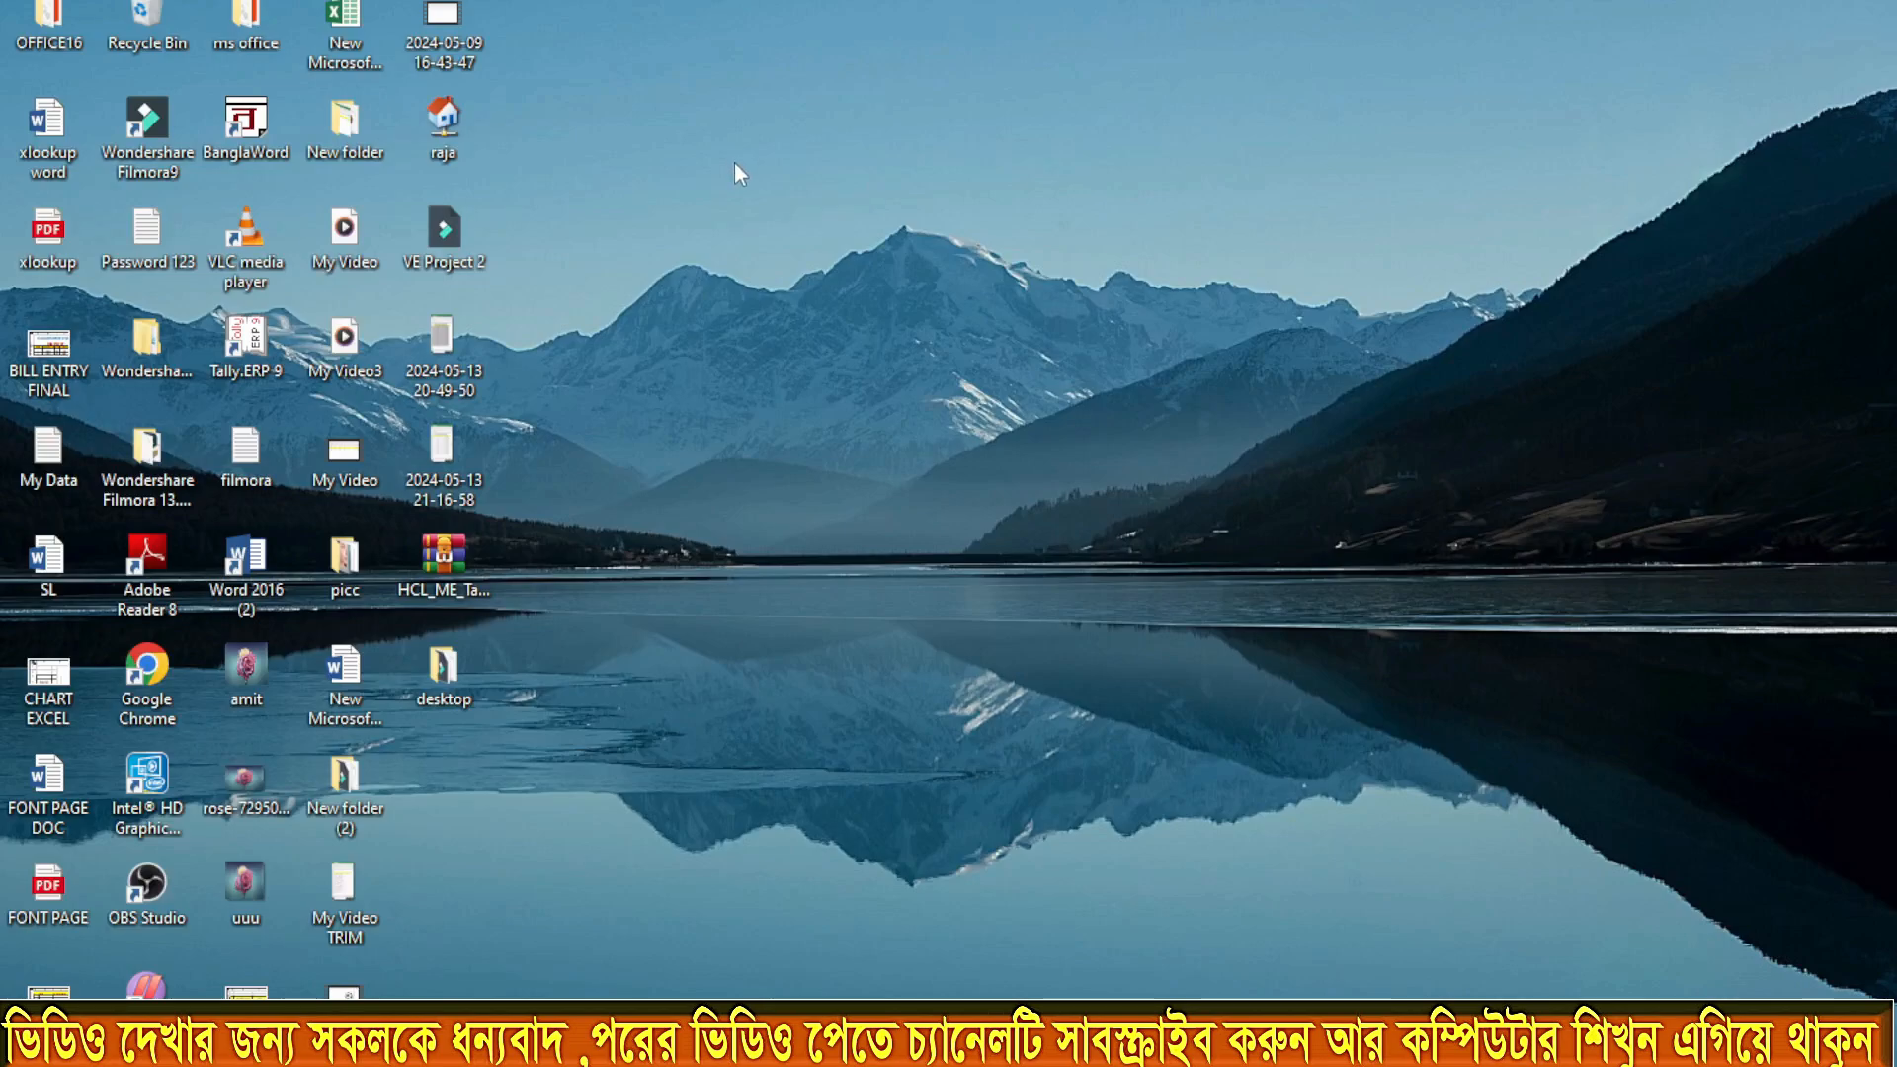
Step: Open the xlookup PDF from the desktop and examine whether the text in its sales table can be selected
double_click(48, 232)
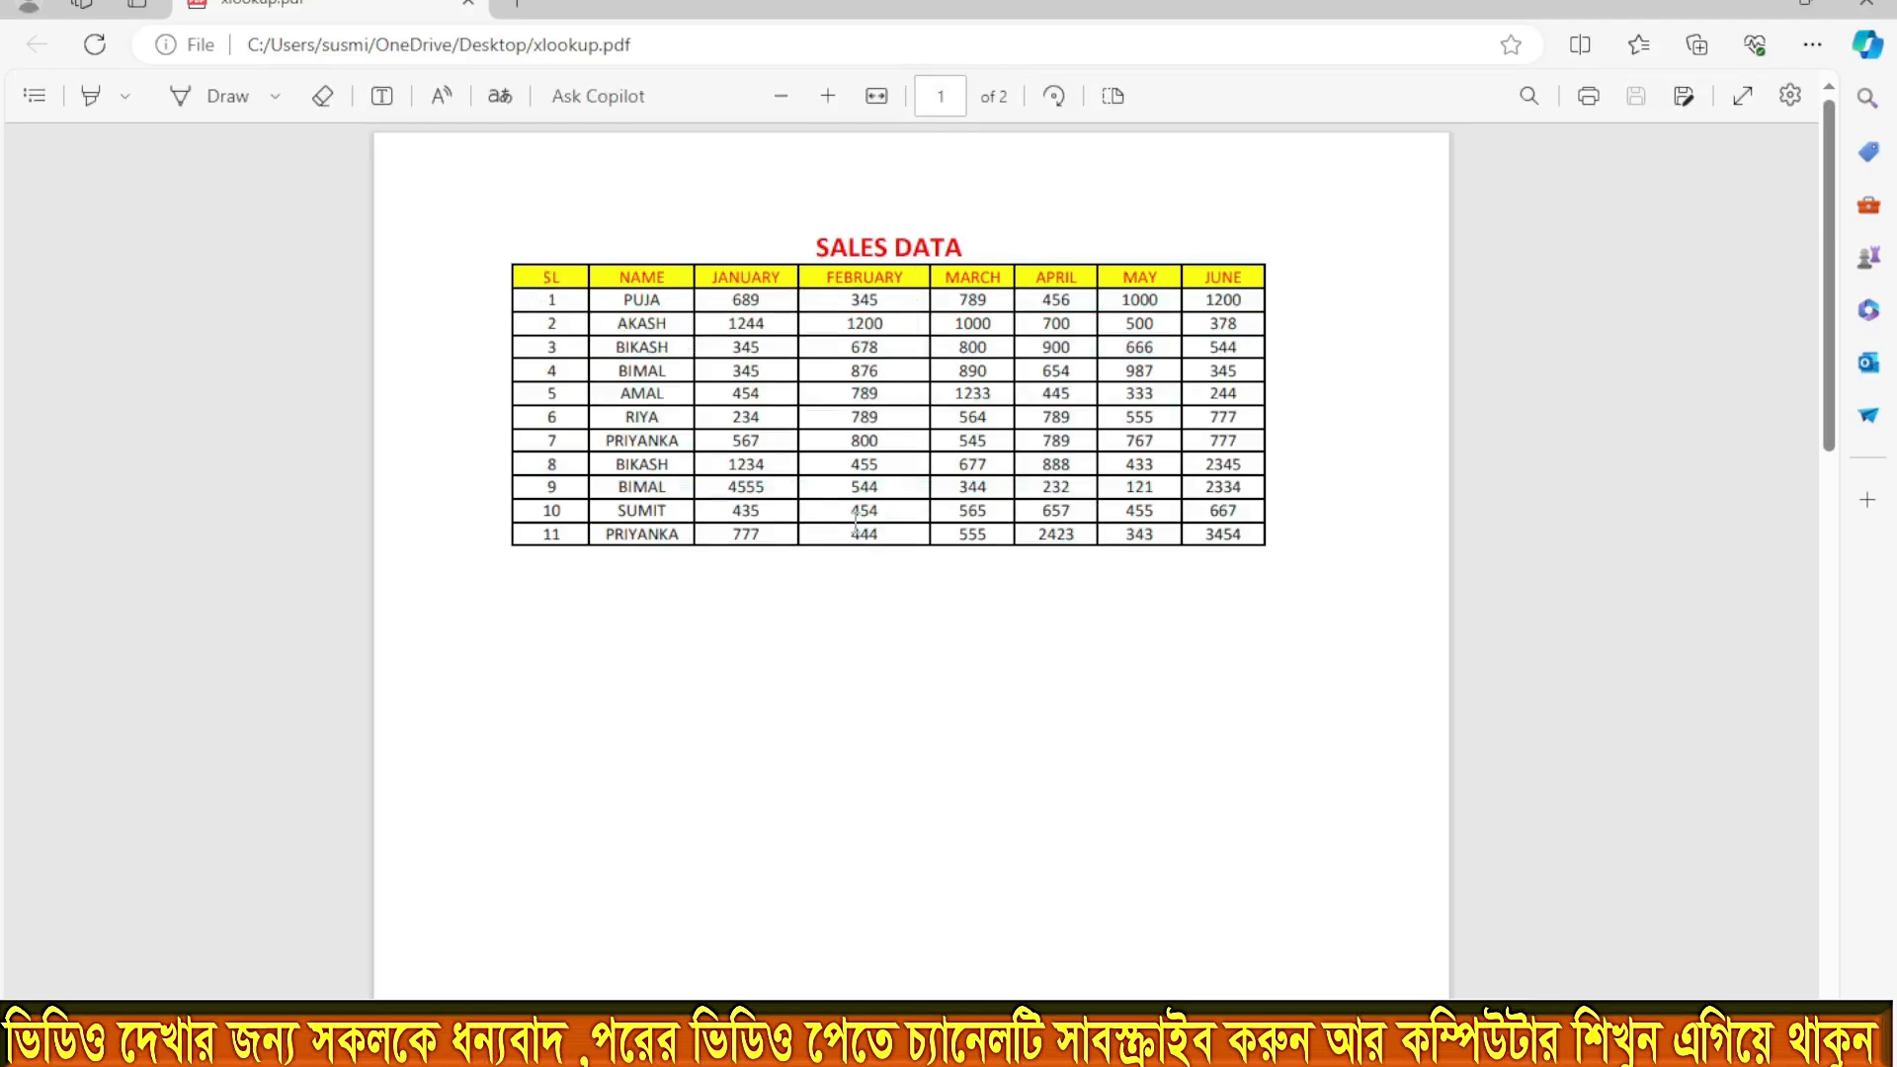
drag(647, 299, 1248, 541)
click(680, 355)
drag(675, 350, 622, 354)
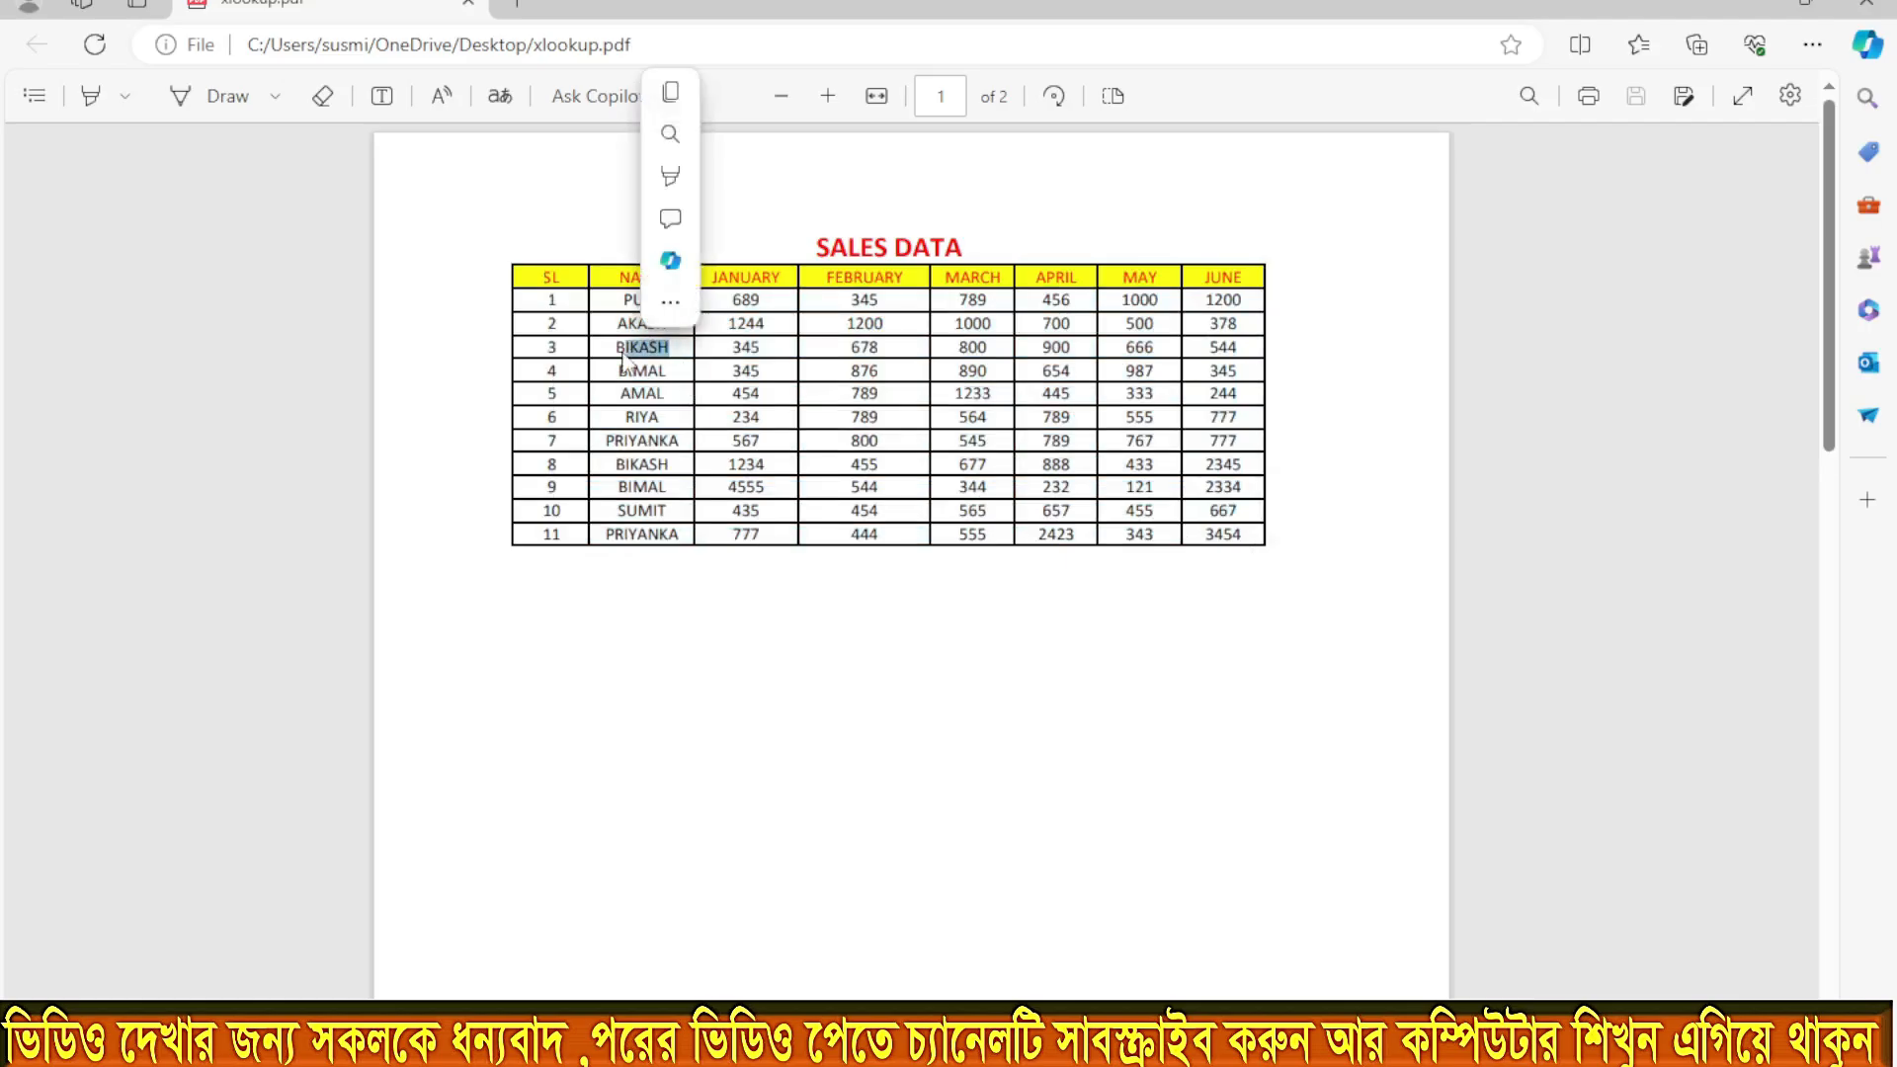
click(805, 383)
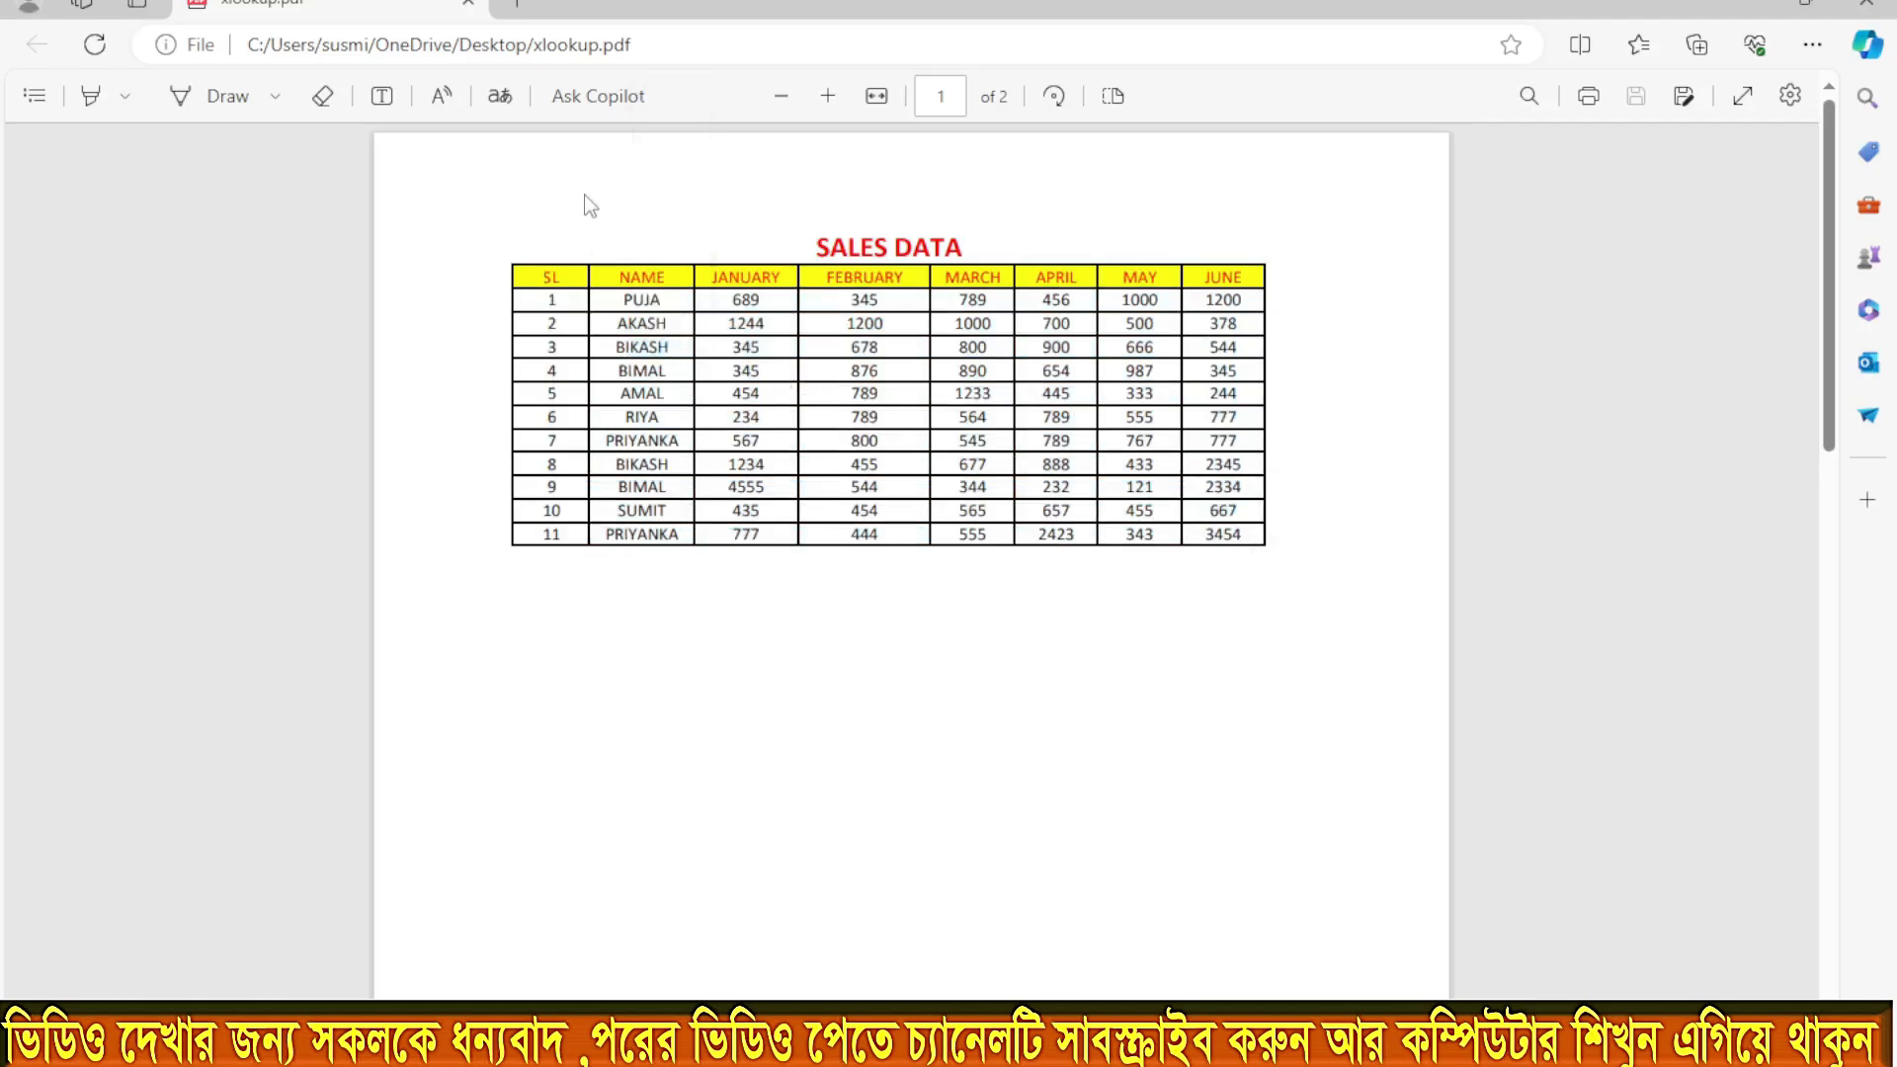
Step: Copy the whole table under the SALES DATA heading from the PDF, and close the PDF
drag(536, 275, 1243, 550)
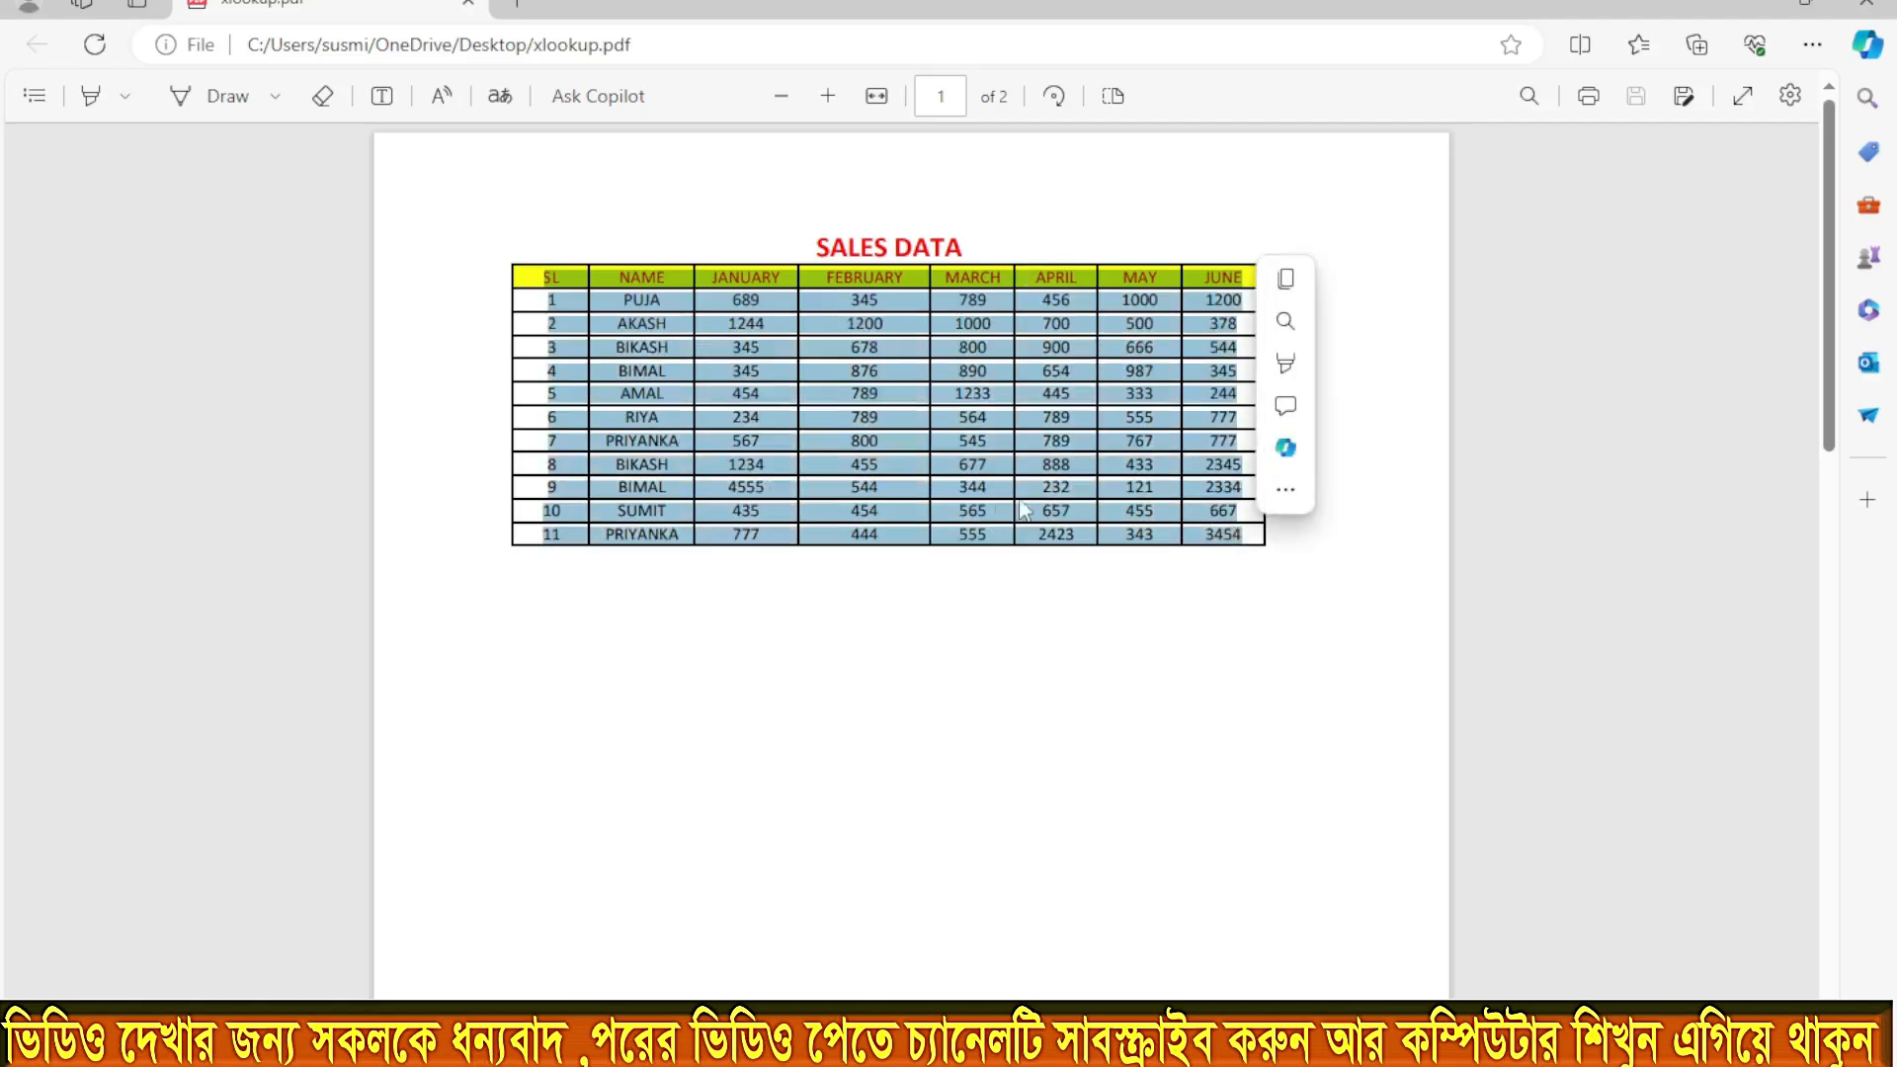
key(ctrl+c)
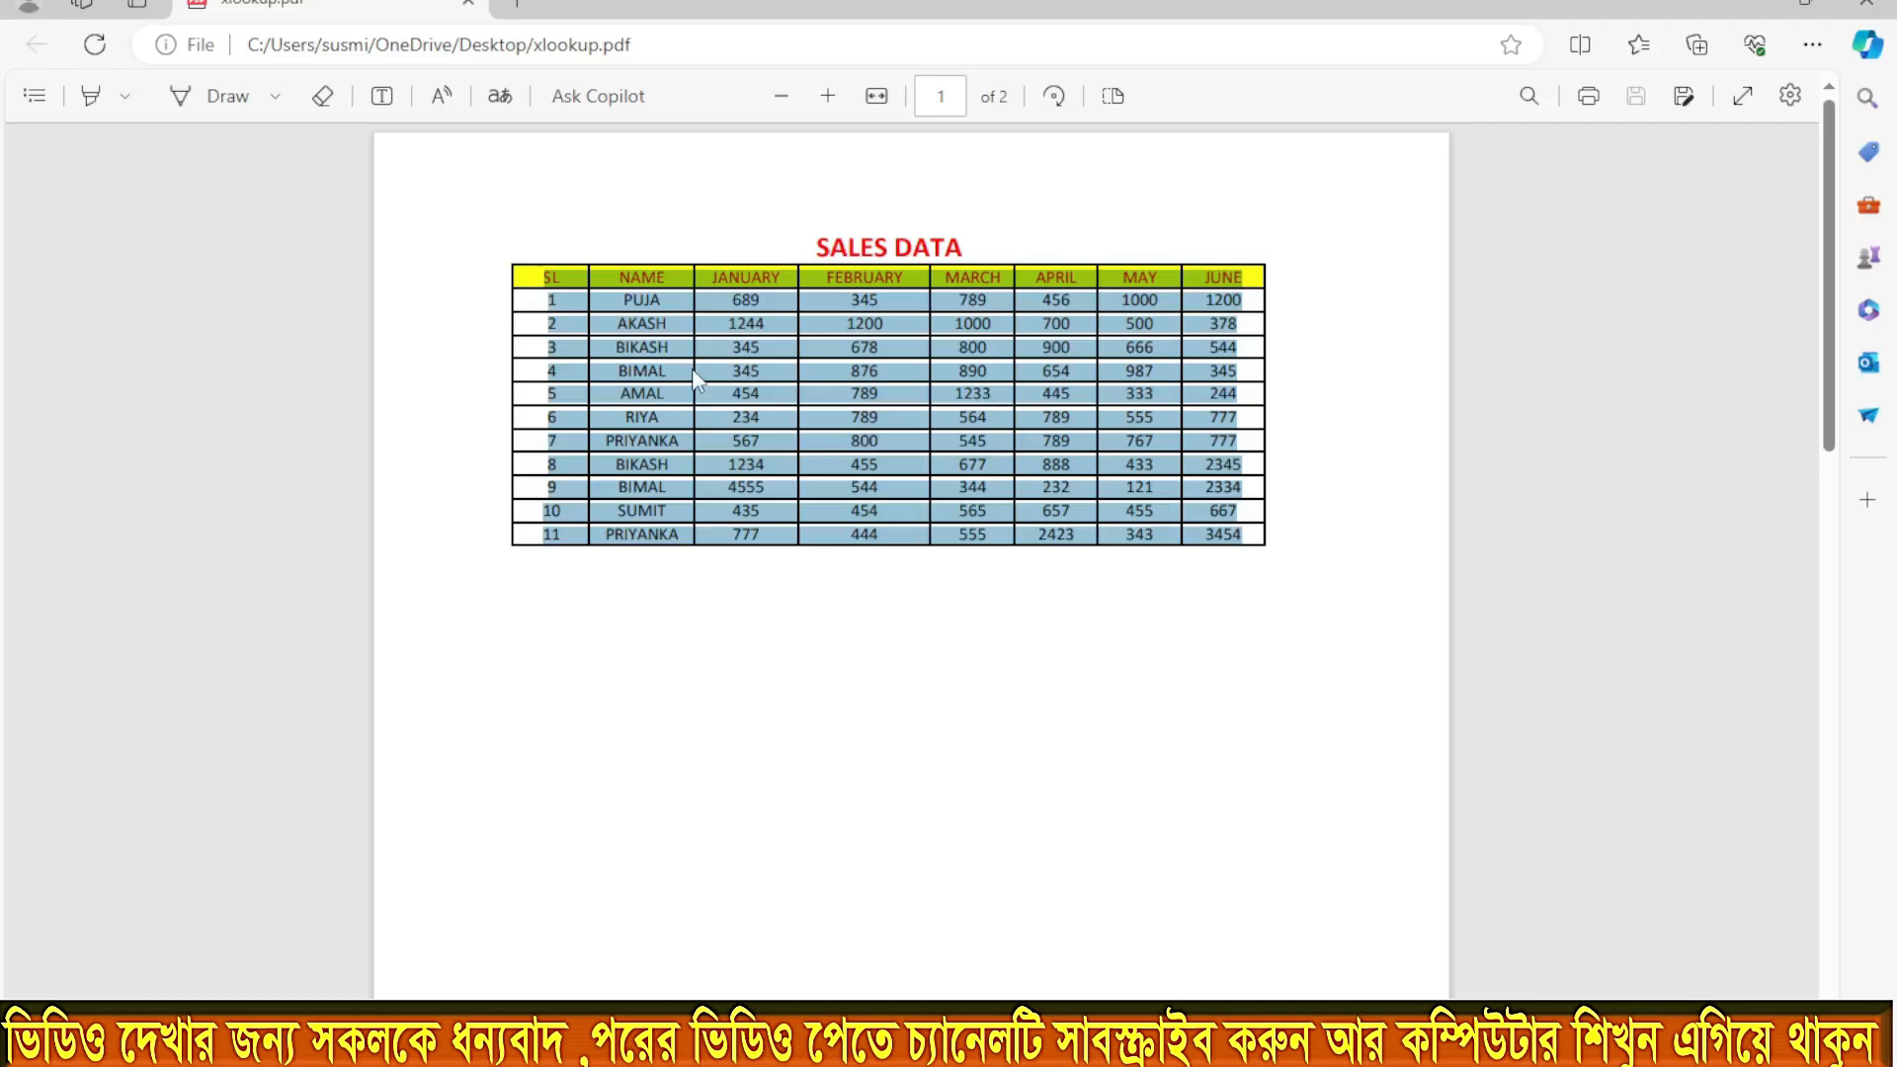
click(1866, 8)
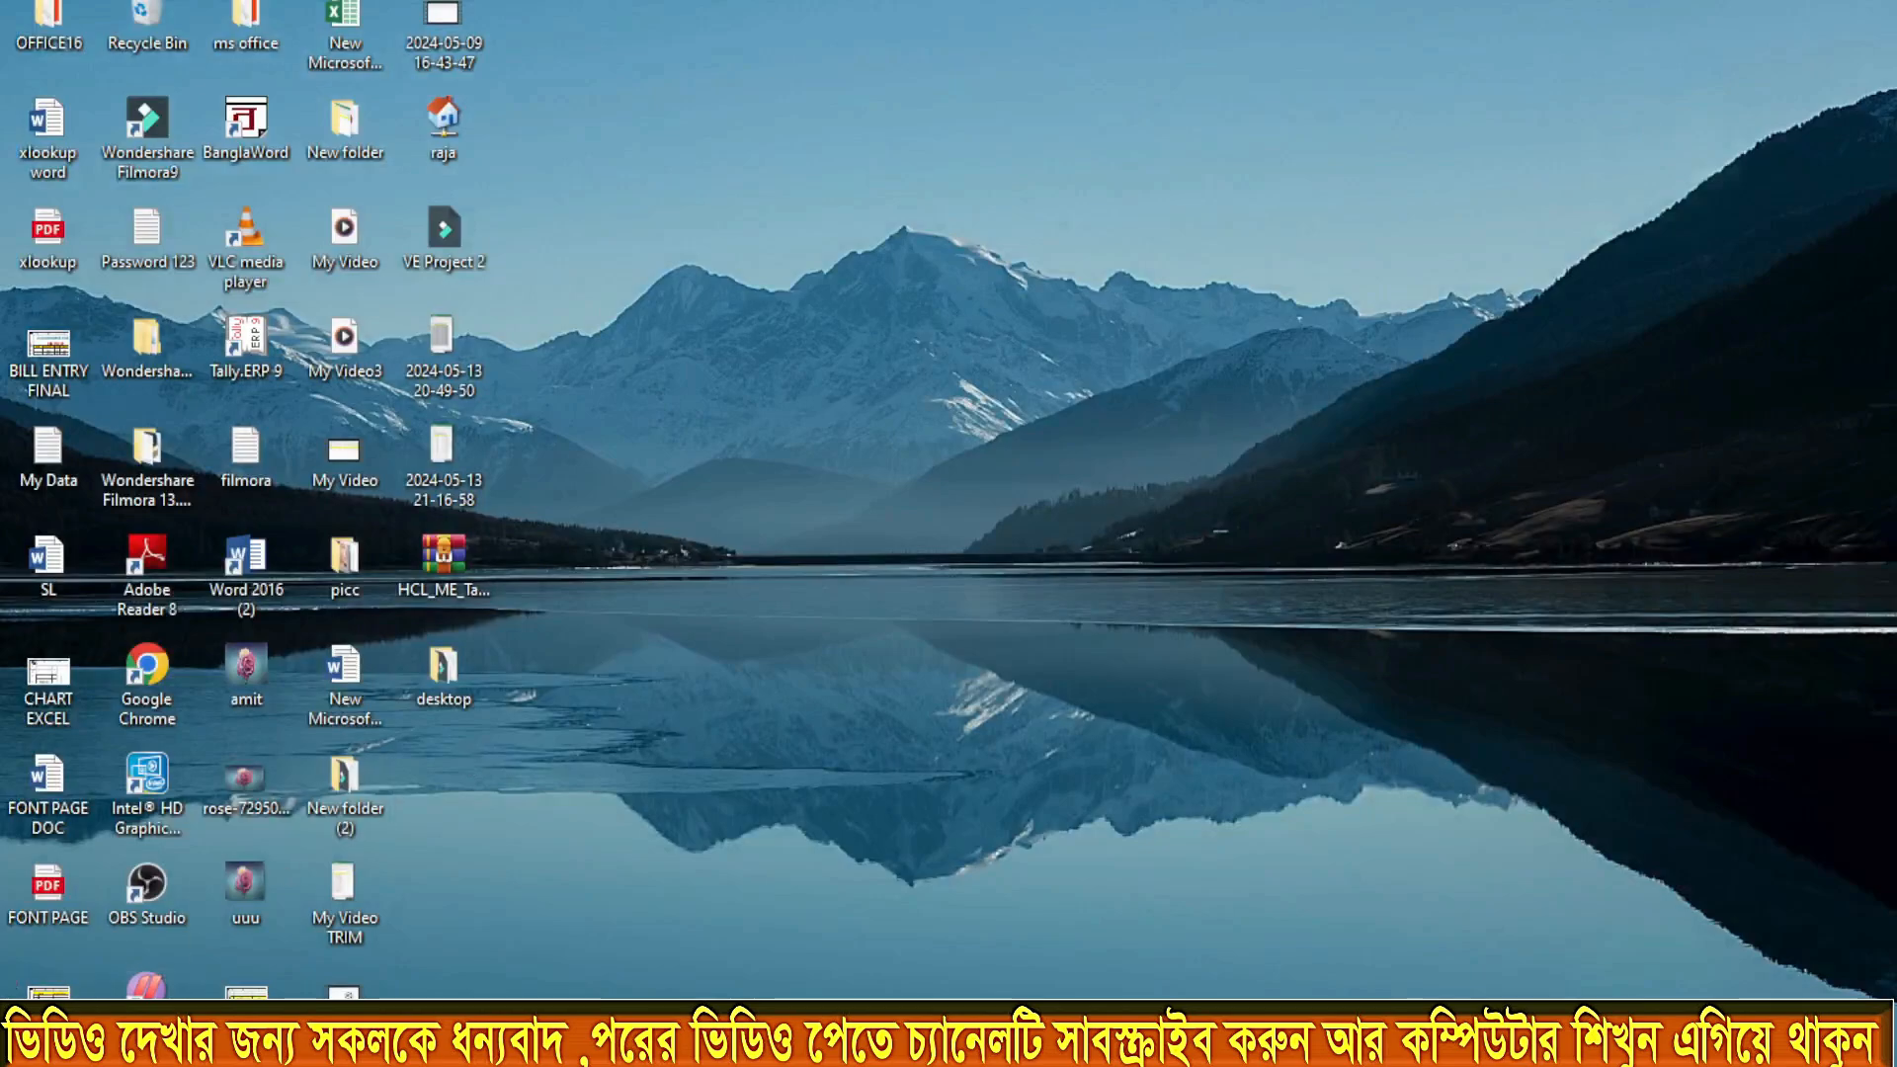
Step: Launch Word 2016 and create a blank document
key(super+s)
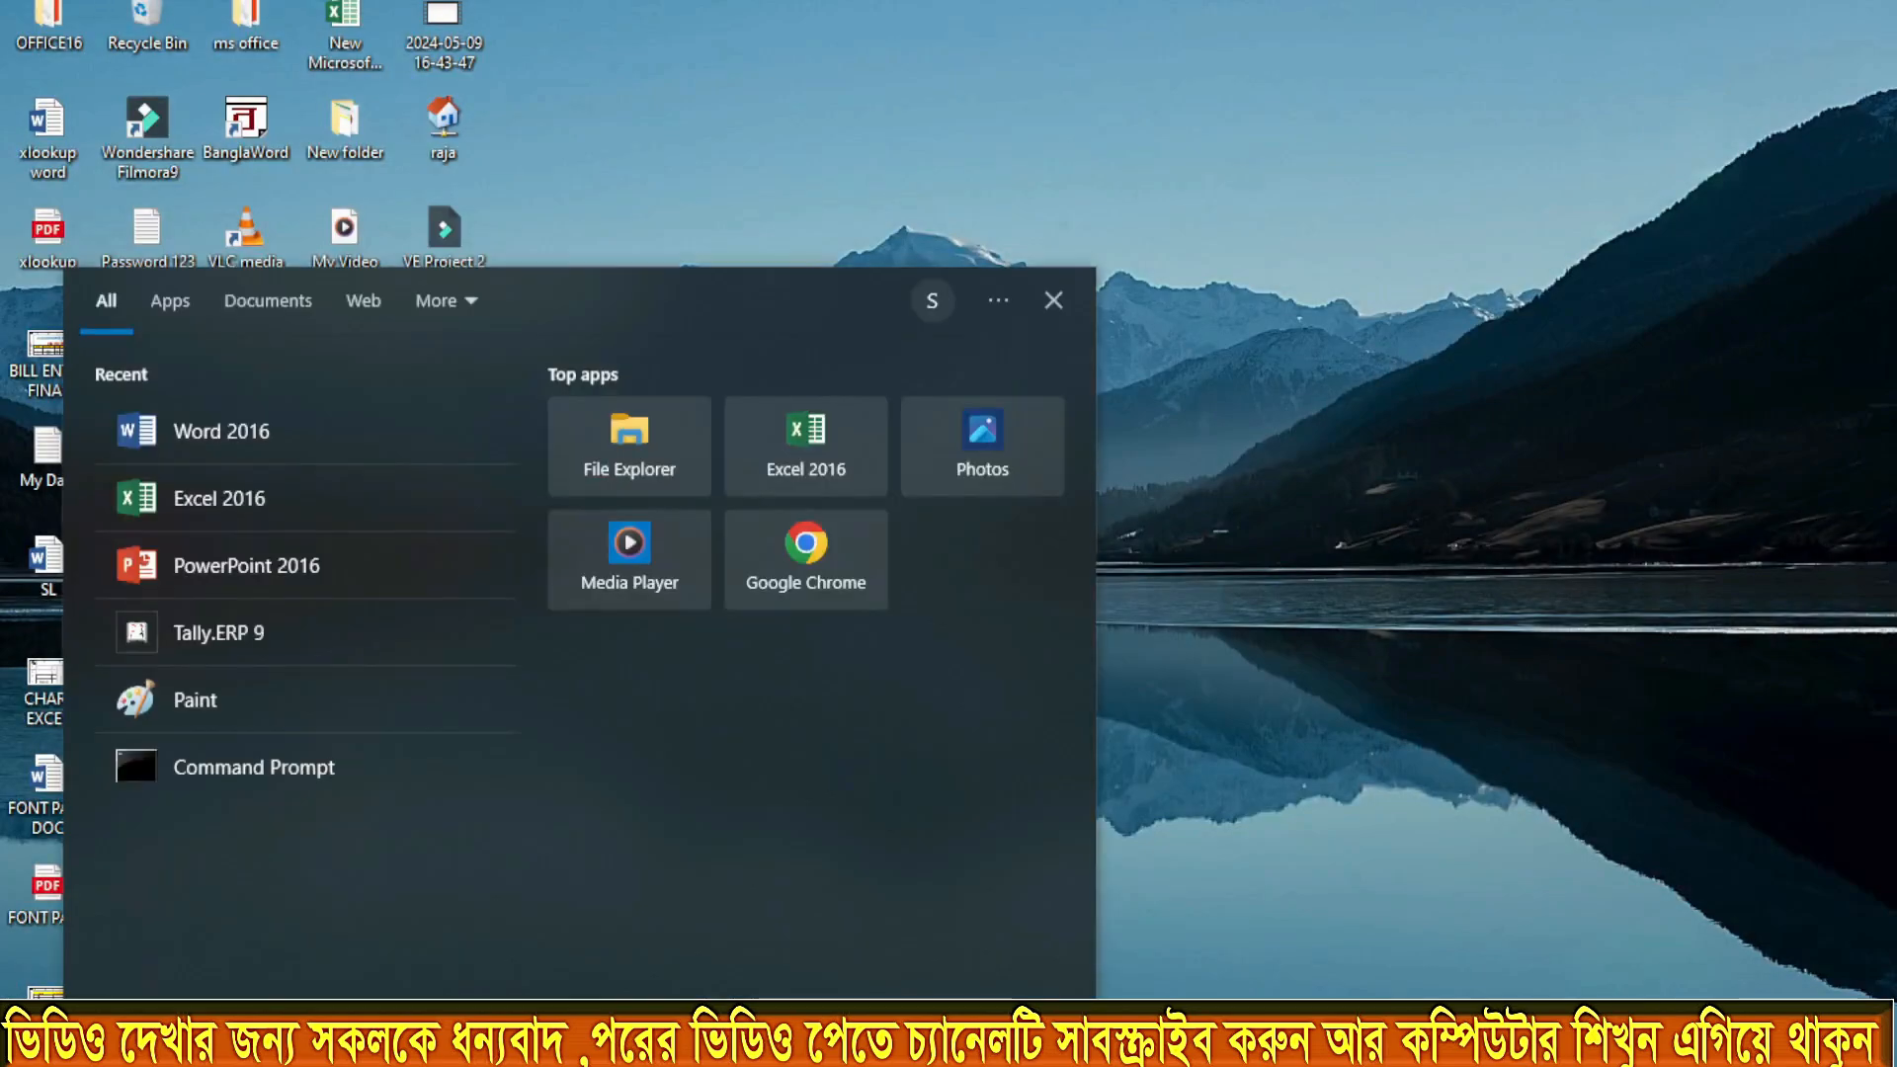
text(word)
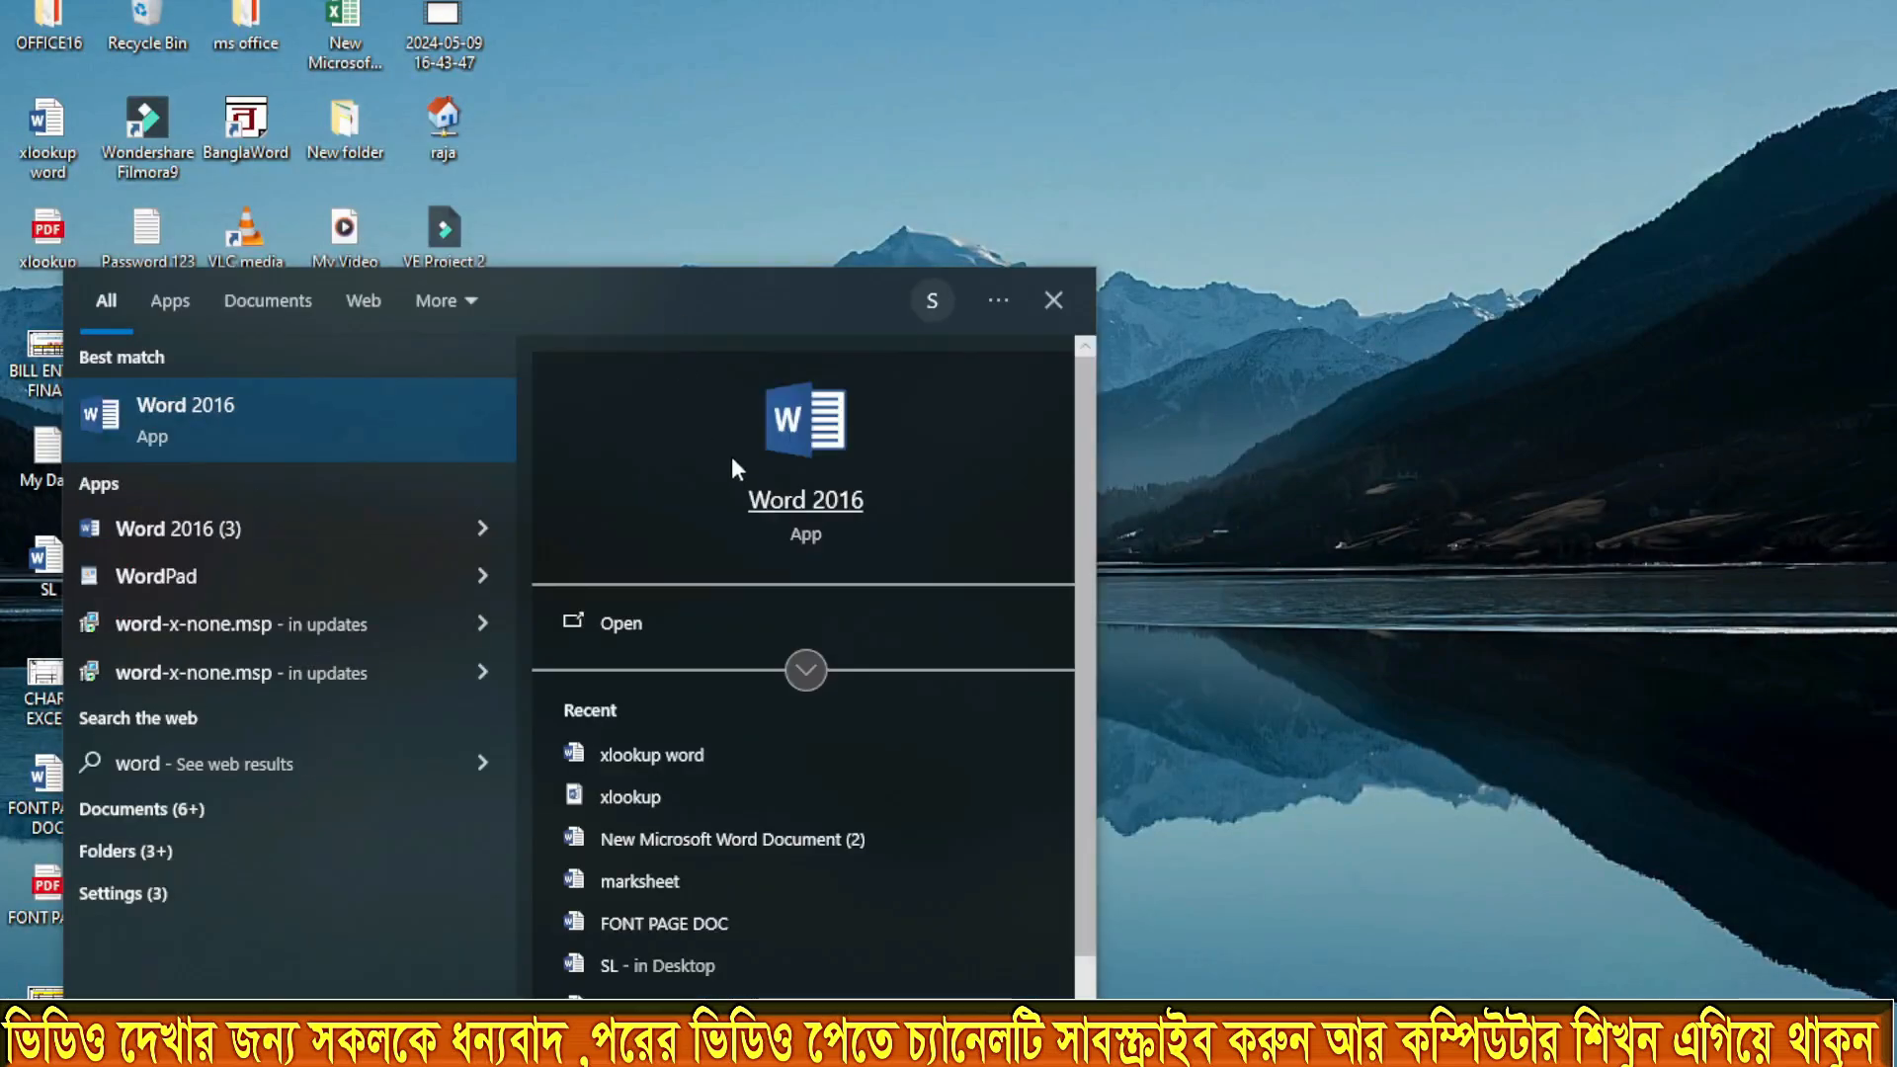
click(806, 413)
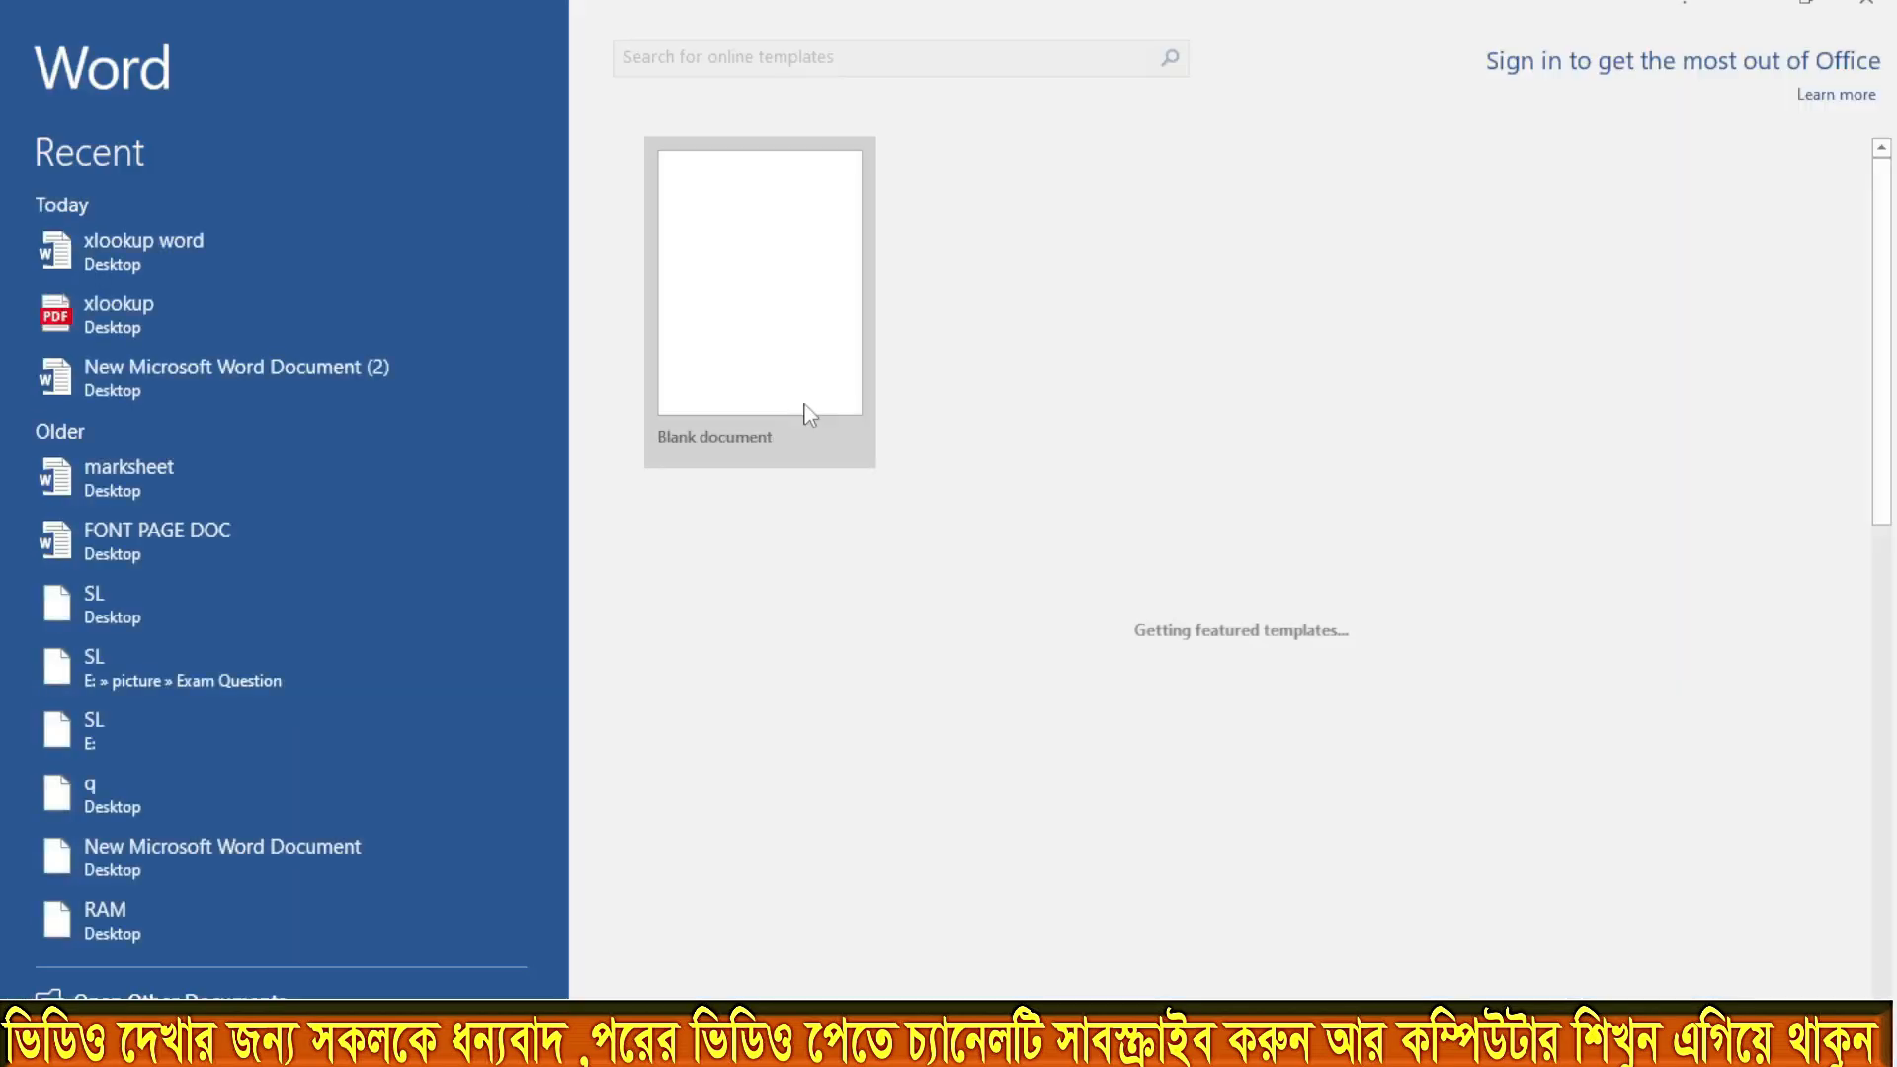
click(733, 334)
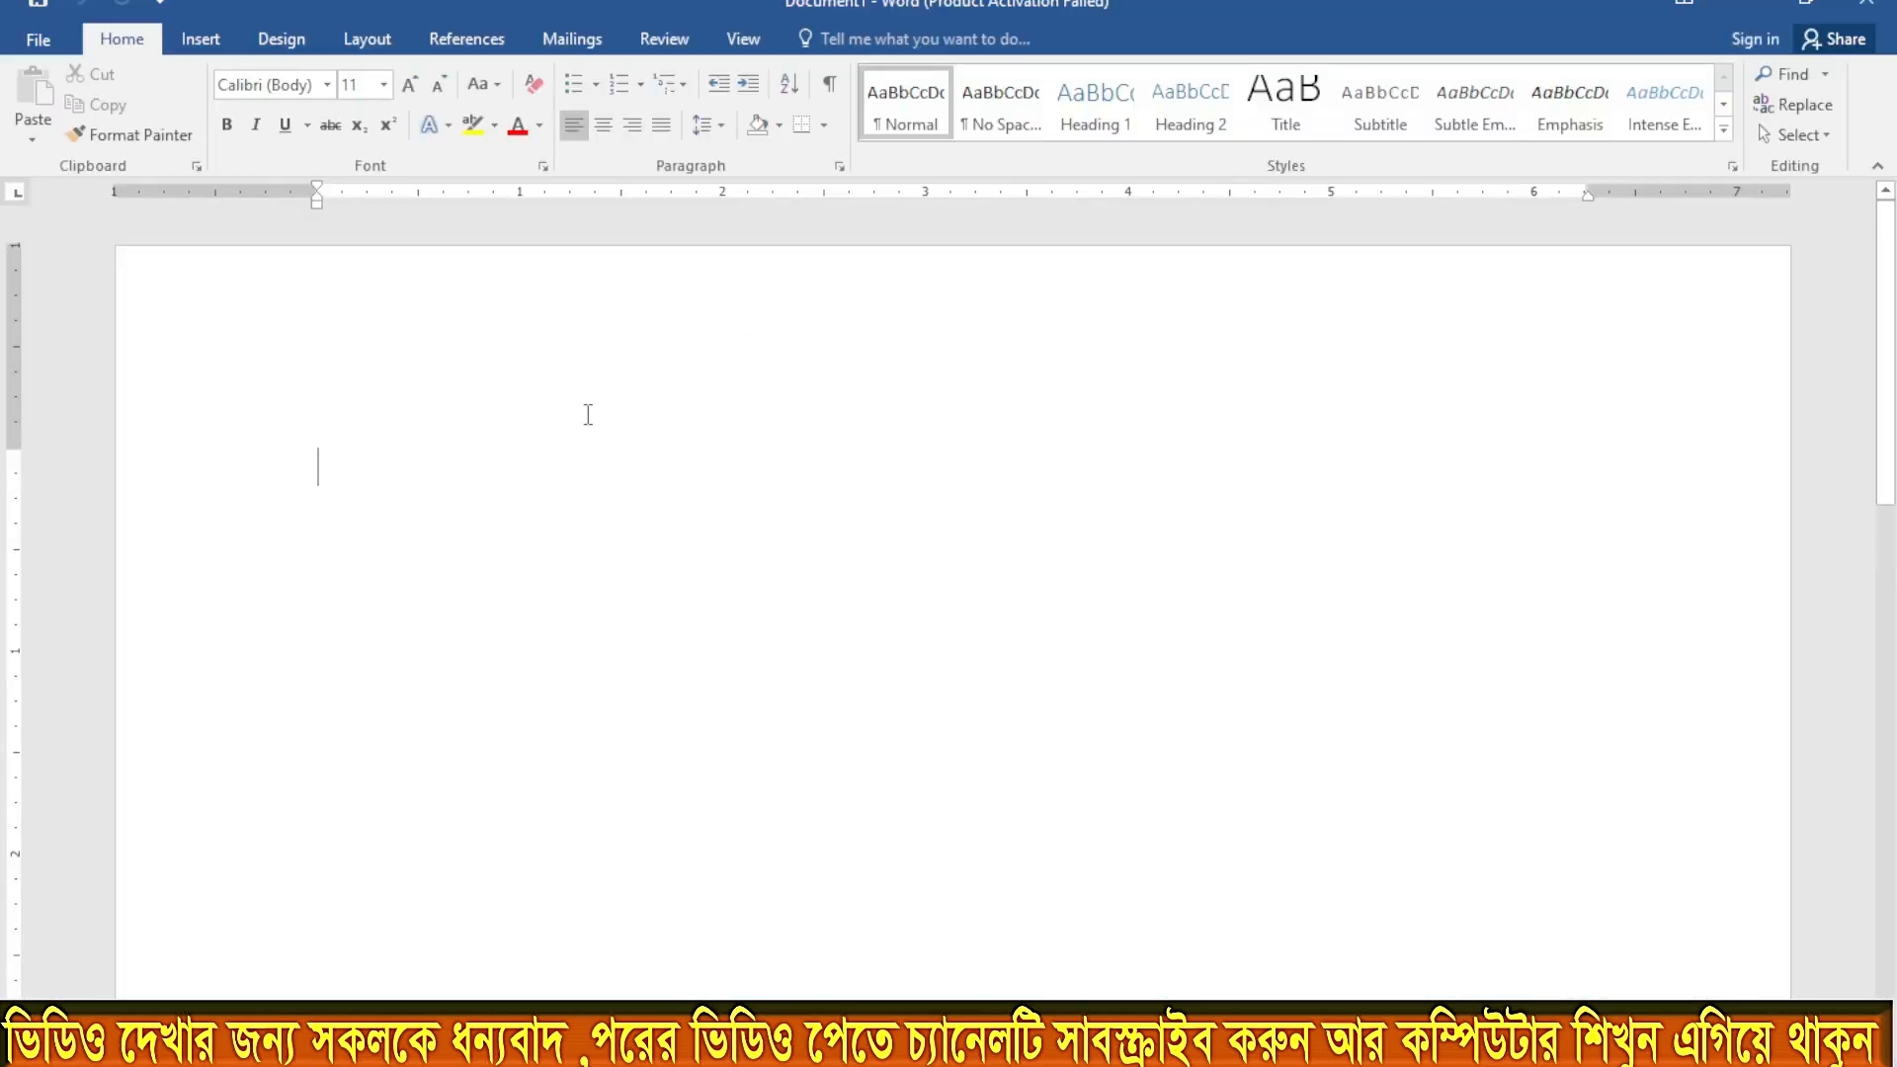
Step: Open the xlookup PDF from the Desktop folder in Word and accept its conversion to an editable document
click(38, 40)
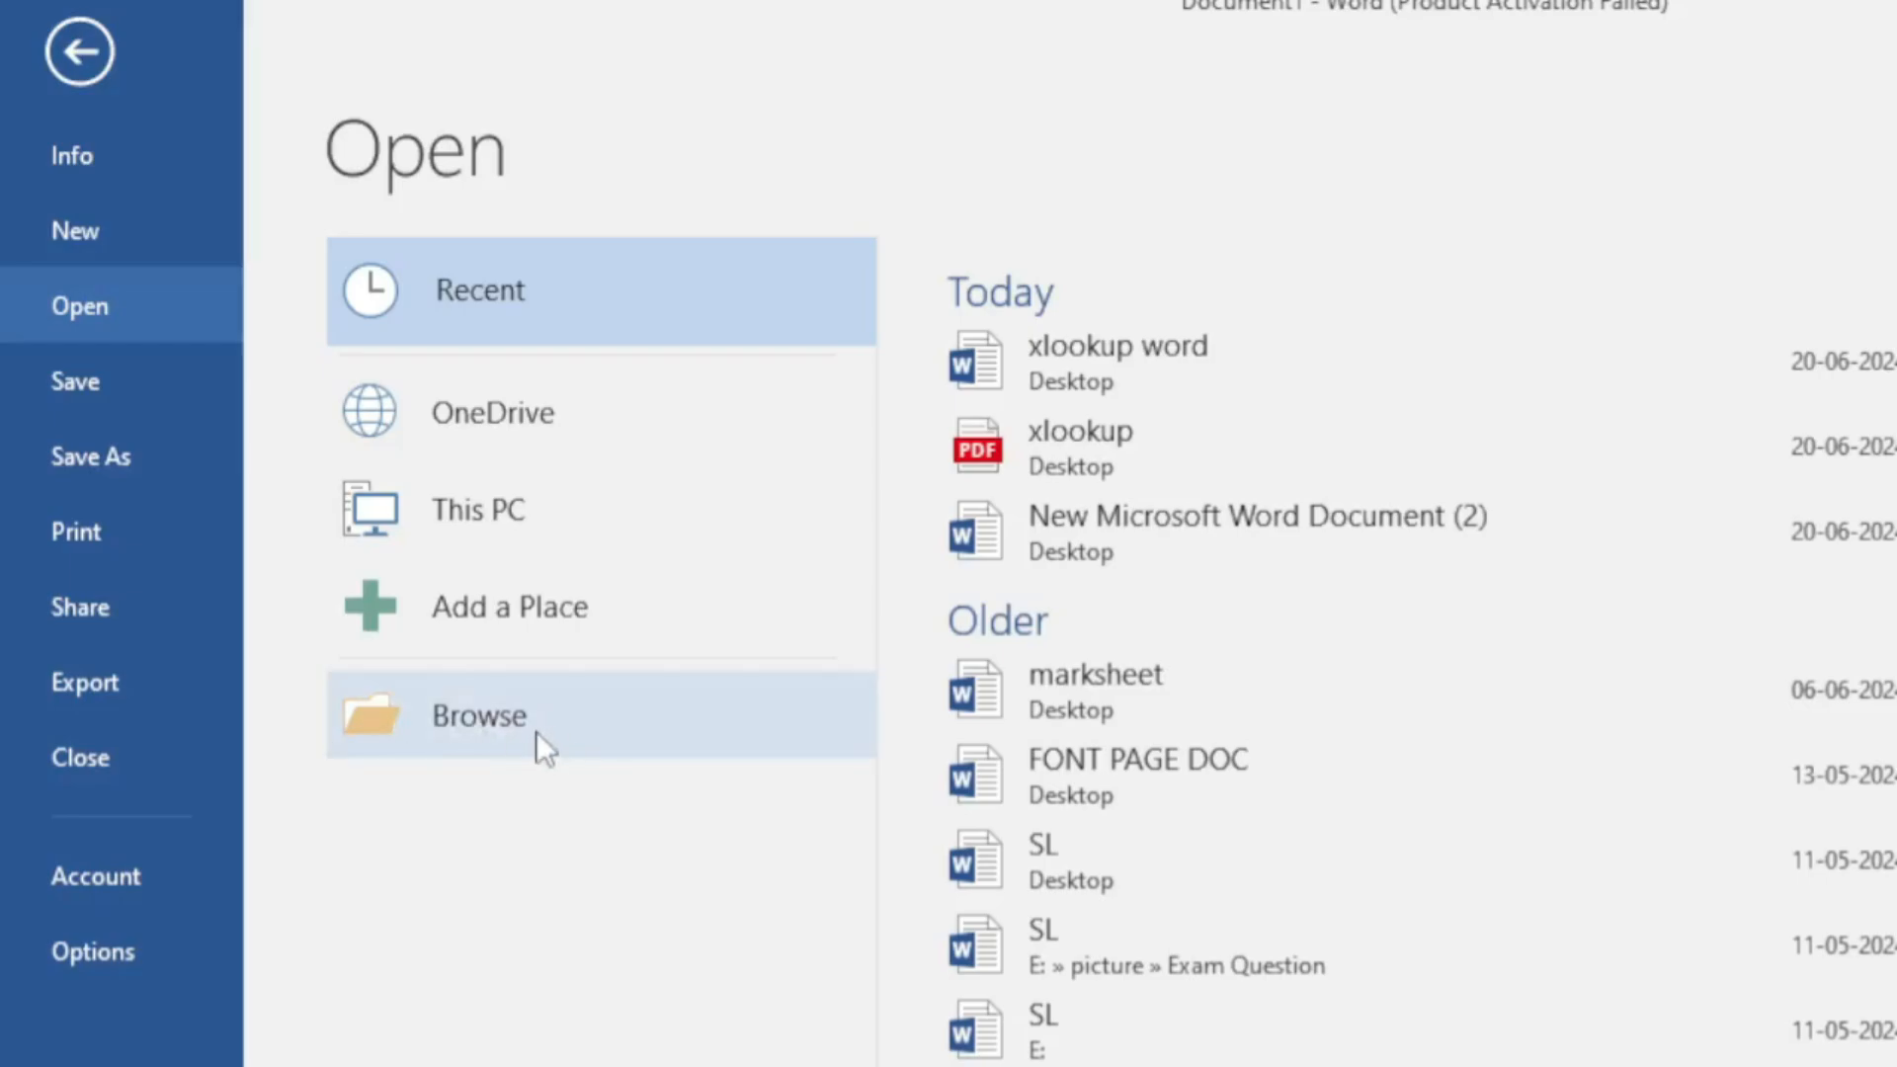
click(445, 723)
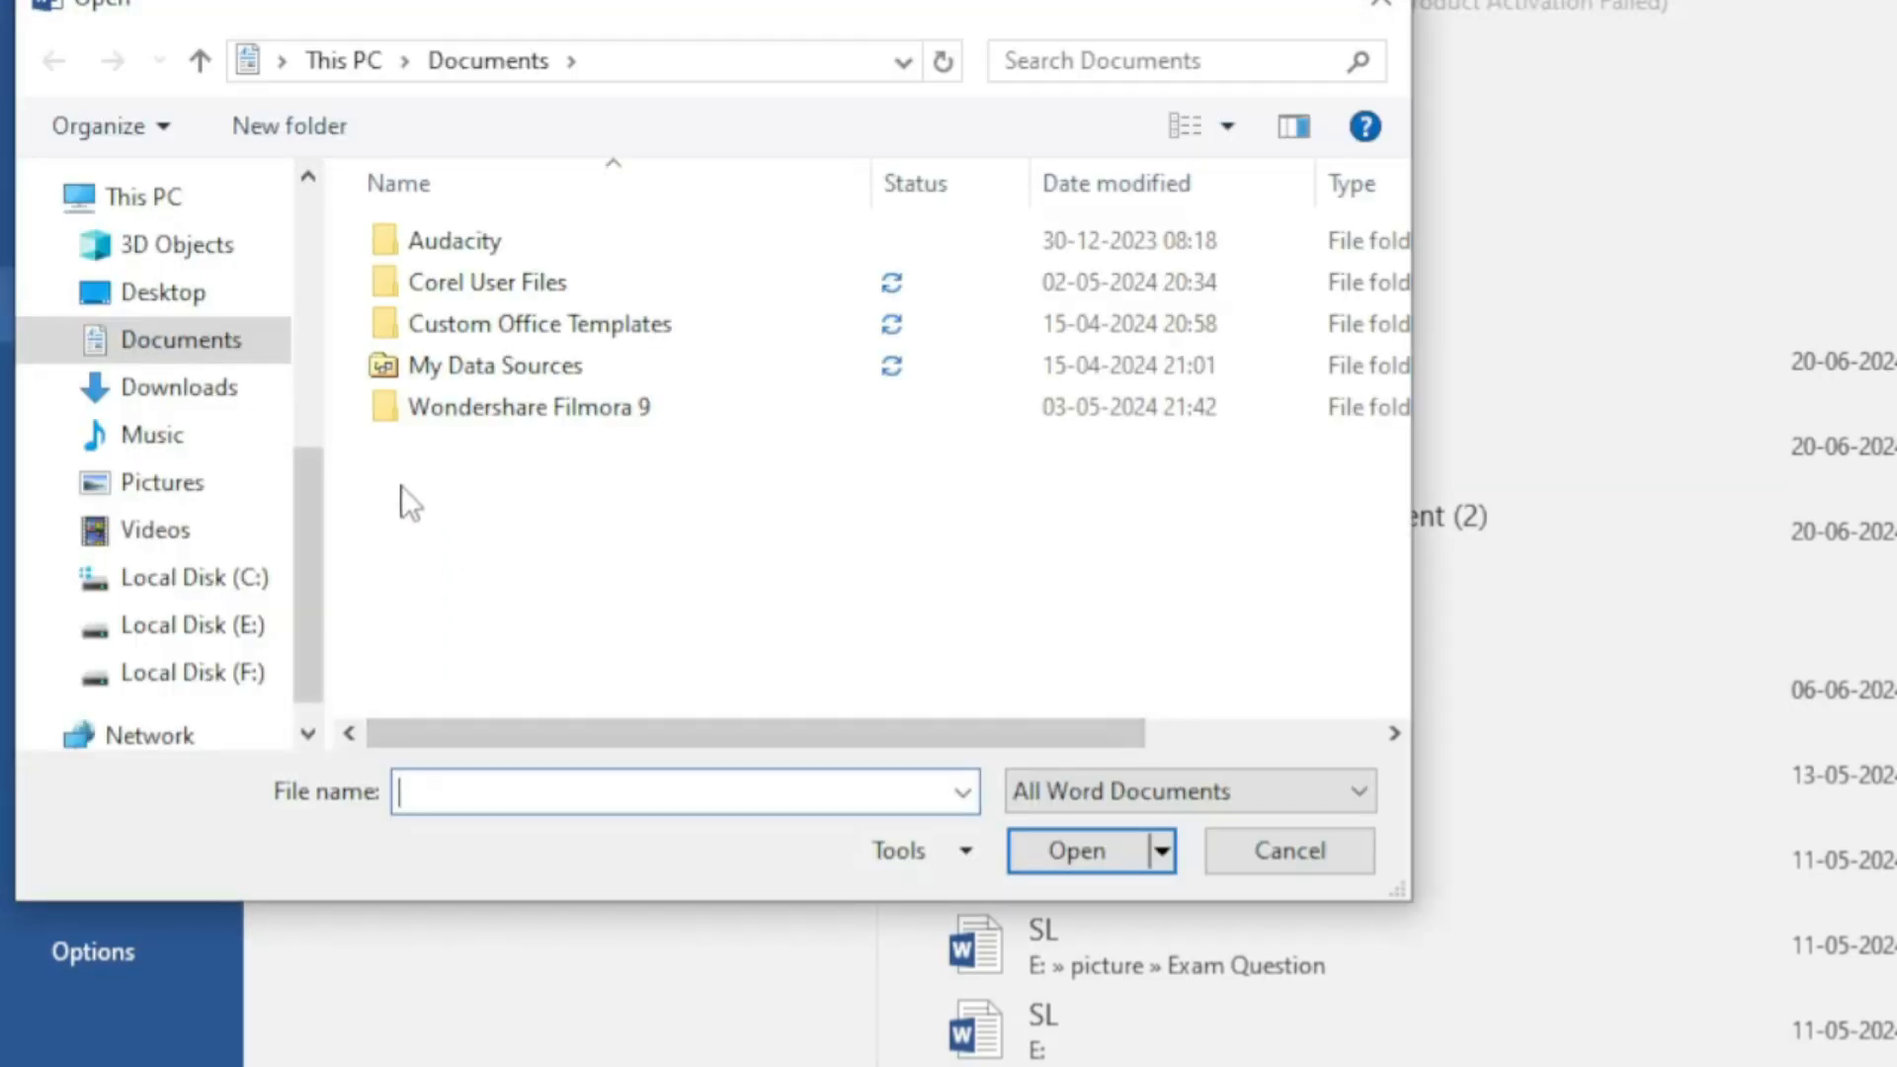
drag(314, 590, 332, 323)
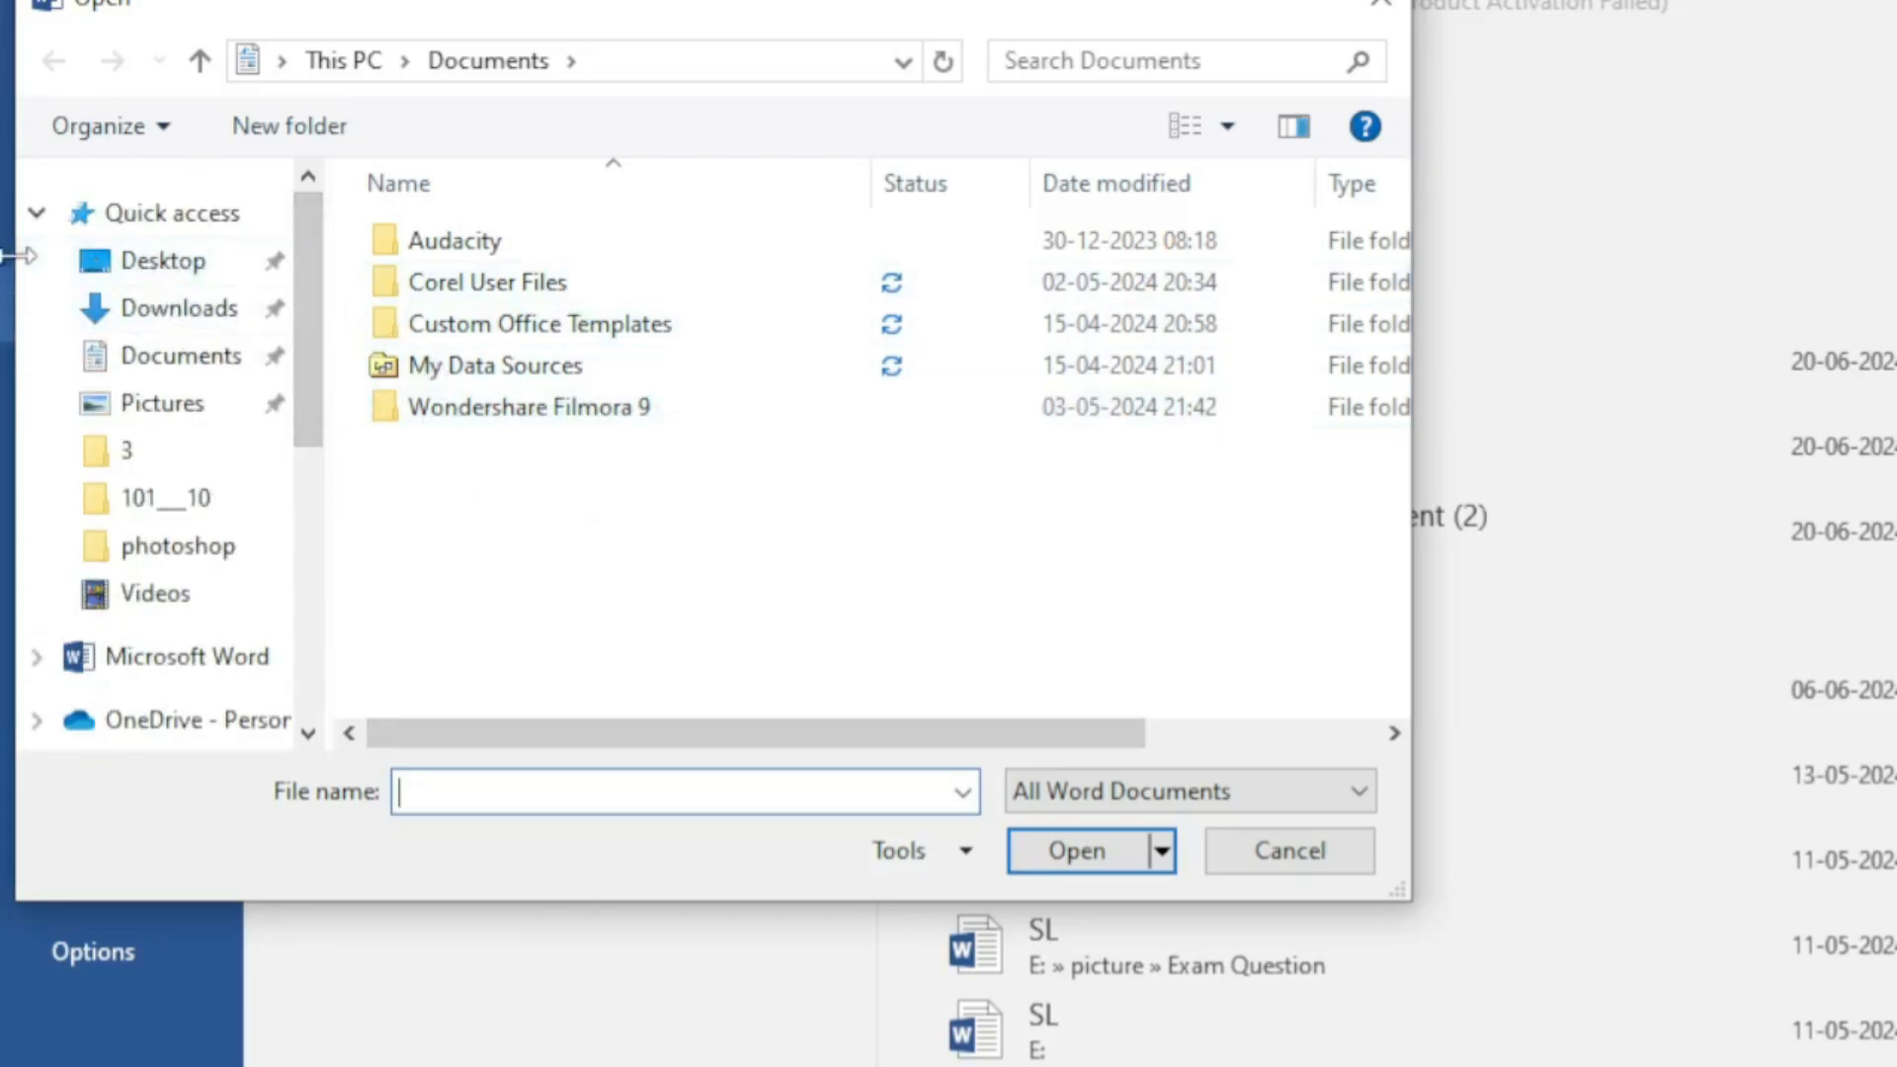
click(141, 269)
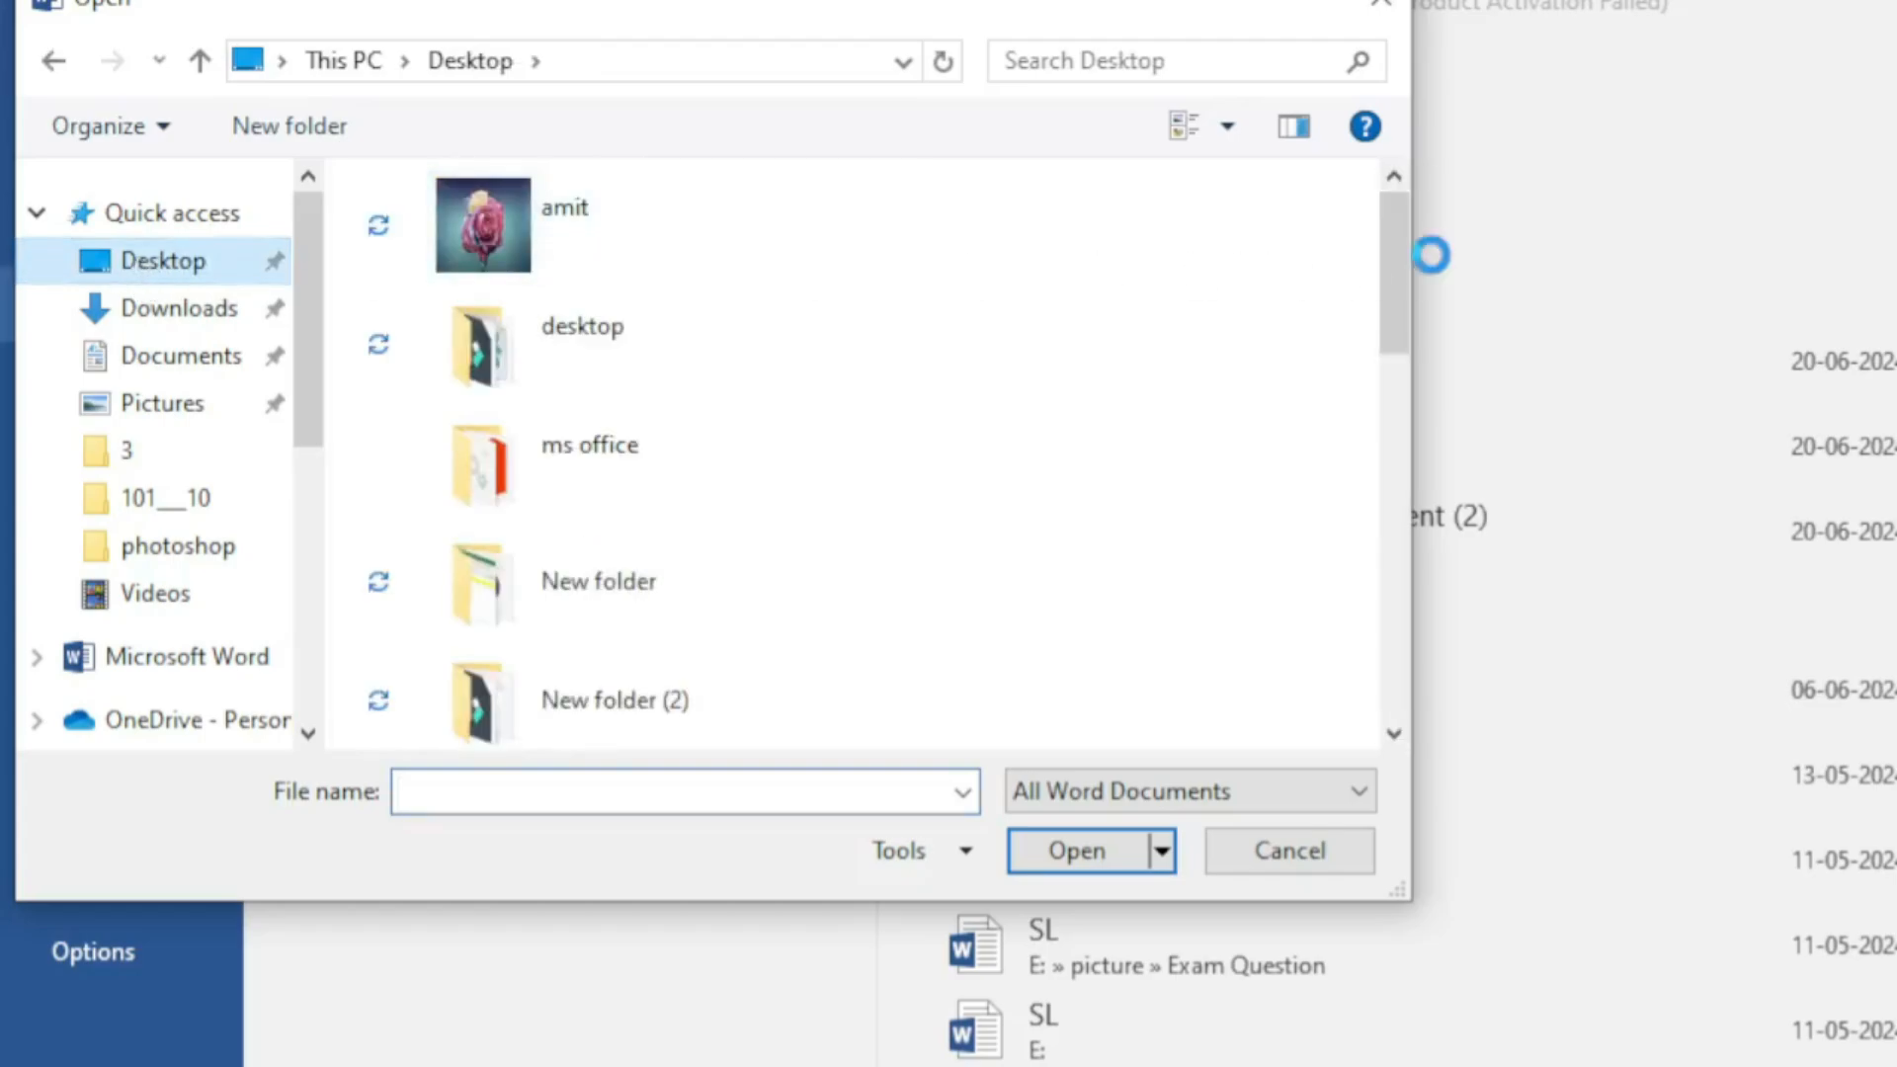
drag(1397, 269, 1395, 683)
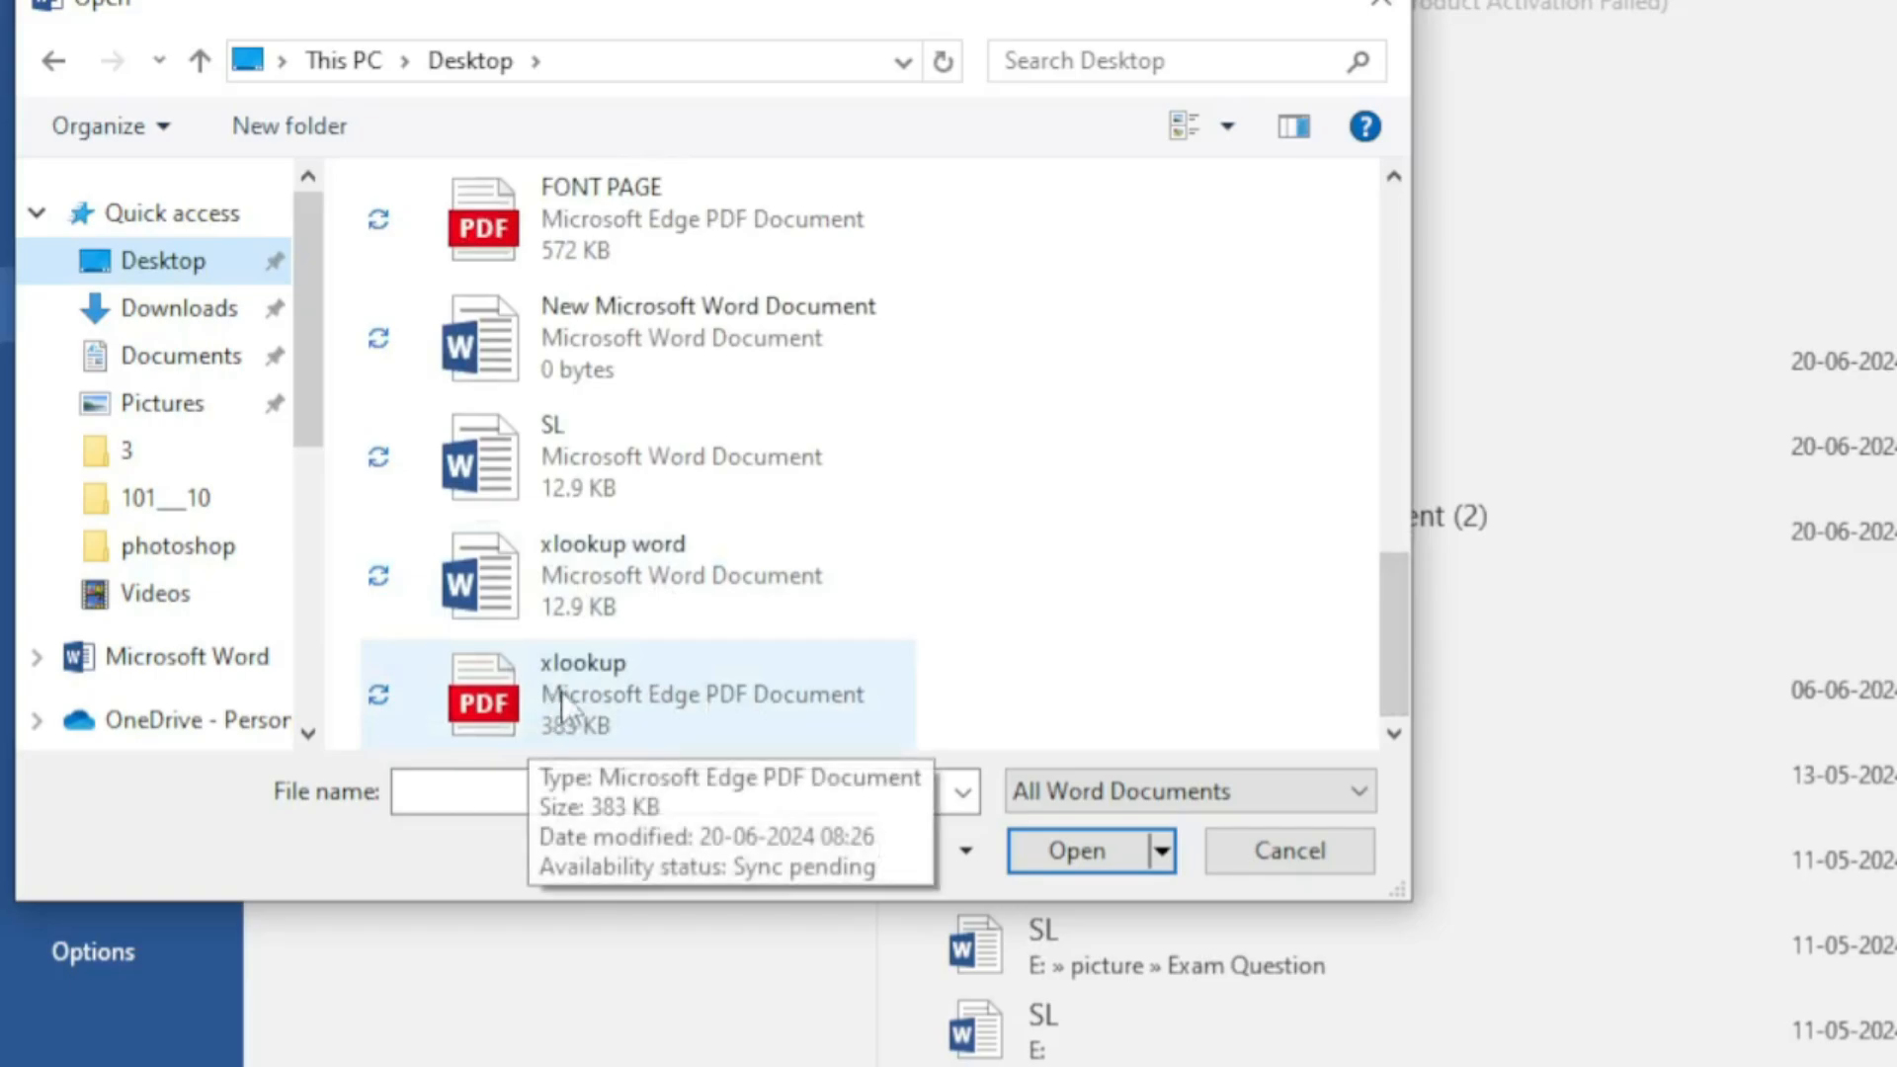
click(521, 714)
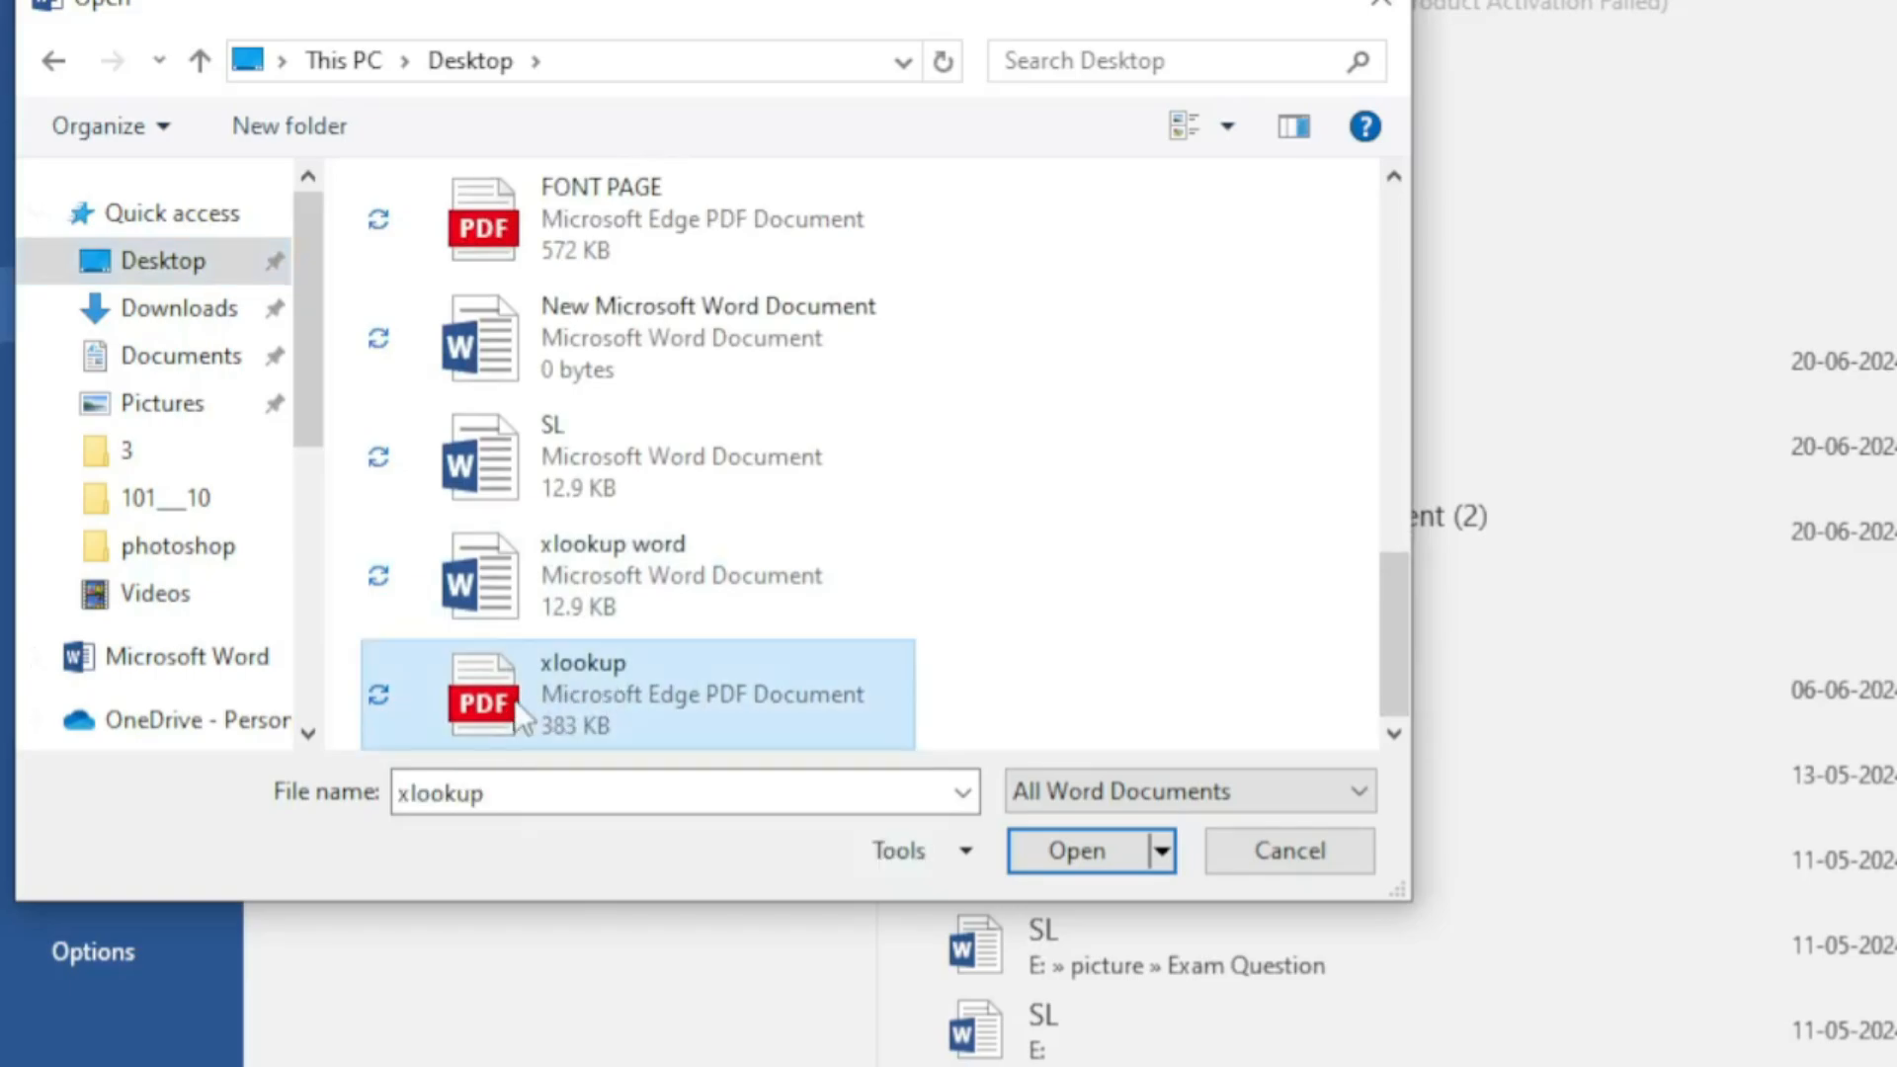
click(1077, 853)
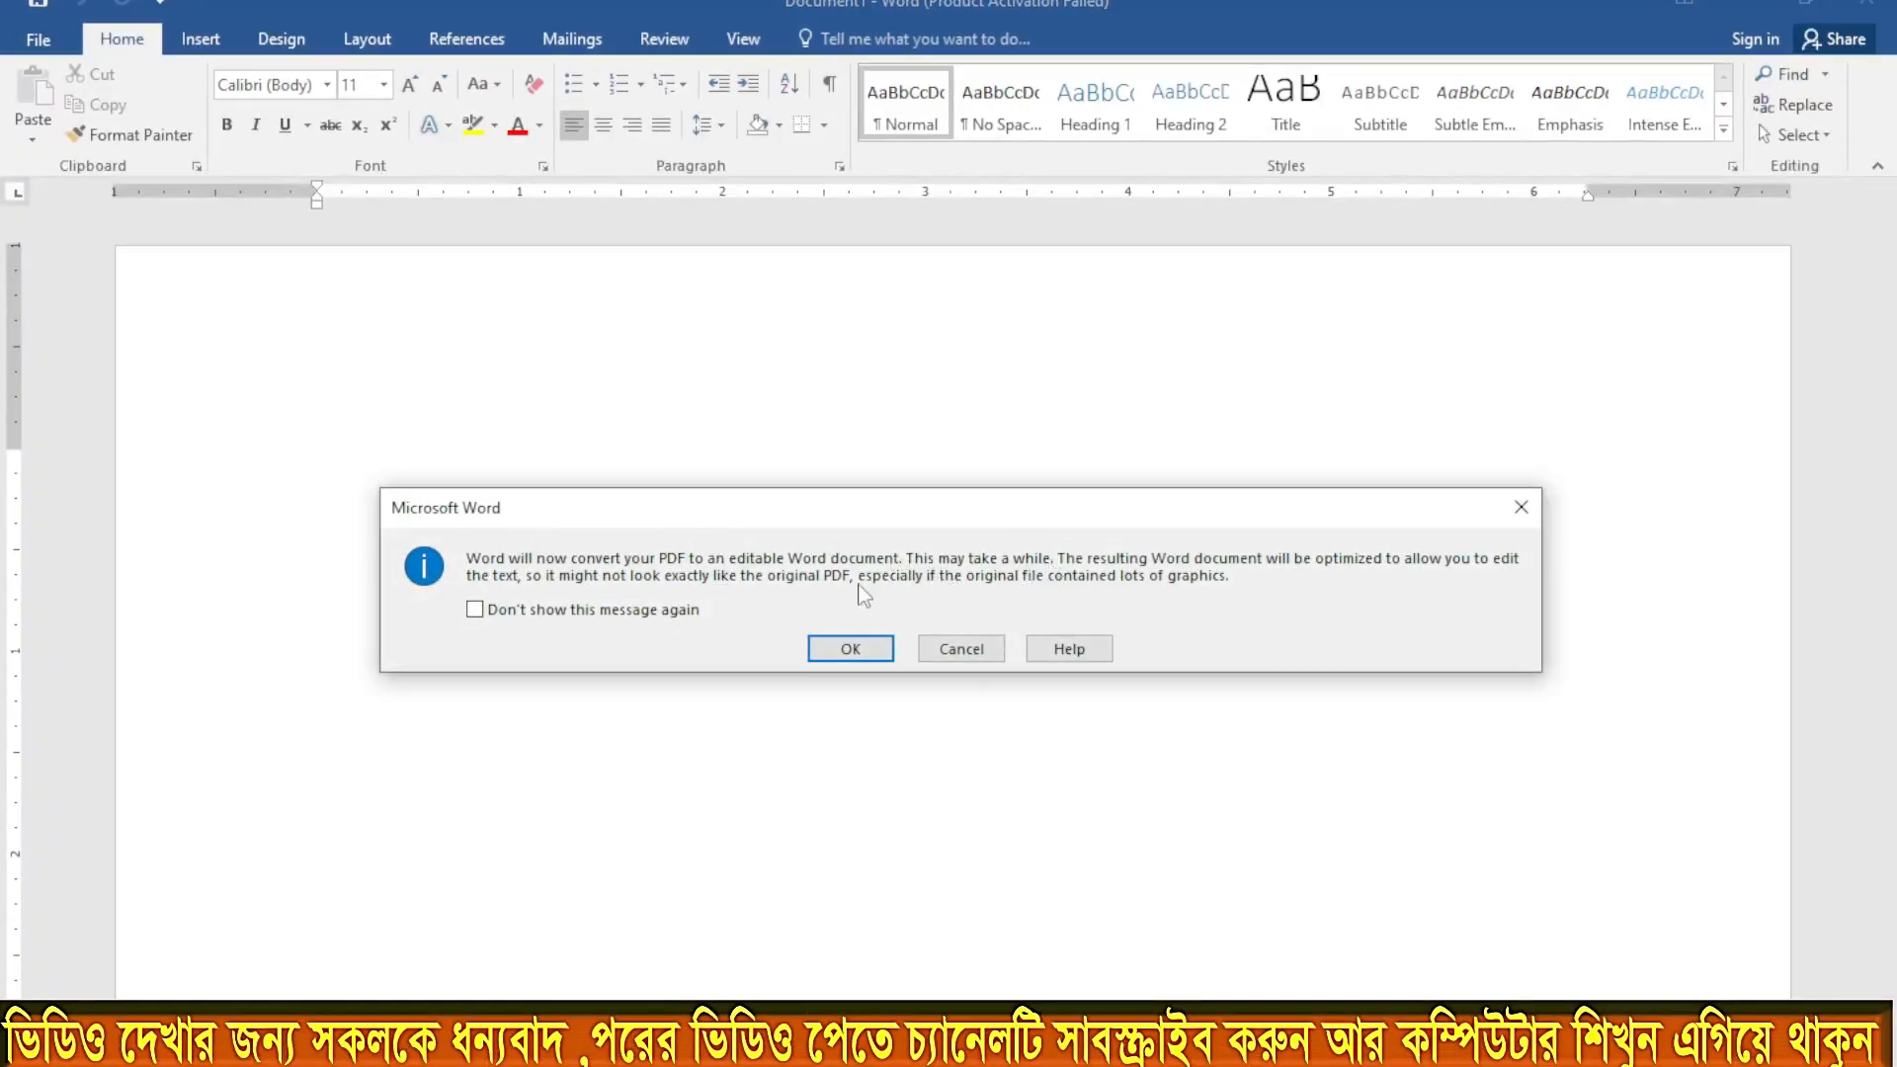
click(851, 650)
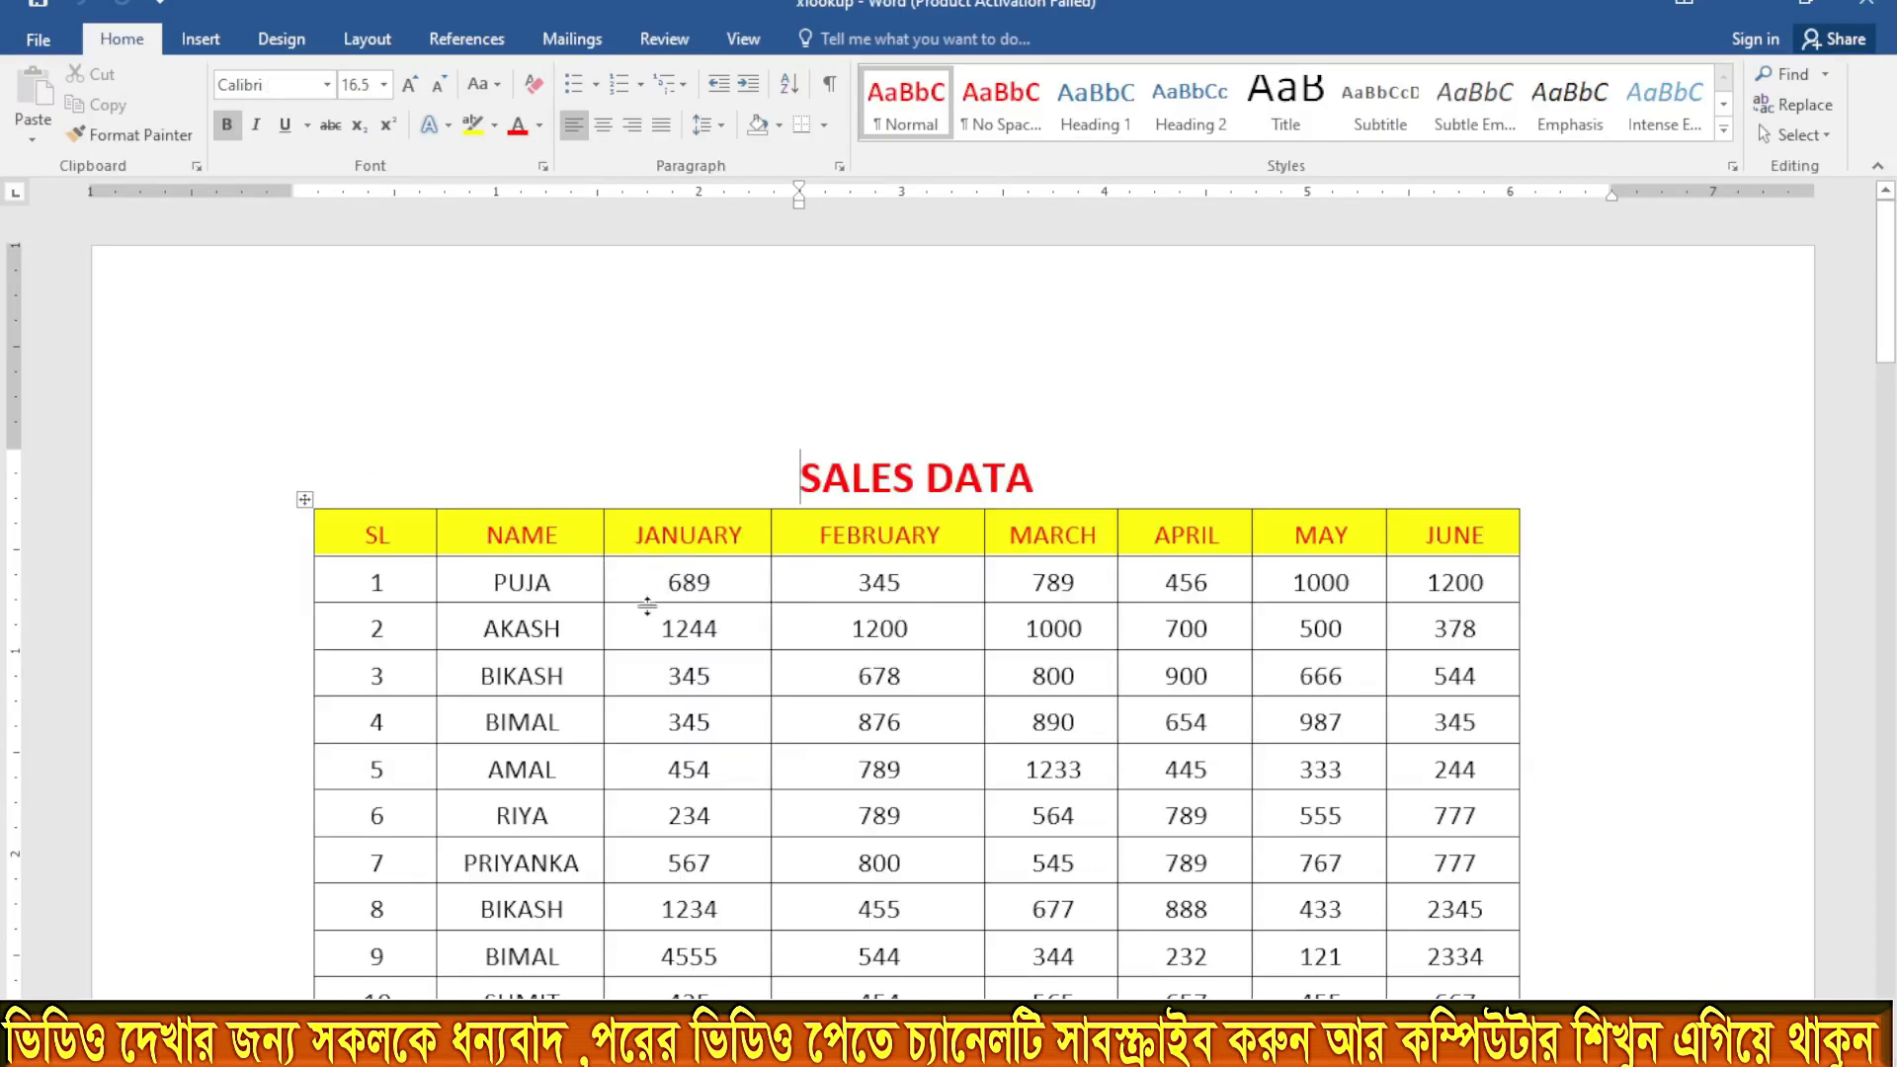
Step: Change the January value in the row with SL 10 to 437 and return to the start of the document
click(546, 585)
scroll(882, 598, down, 3)
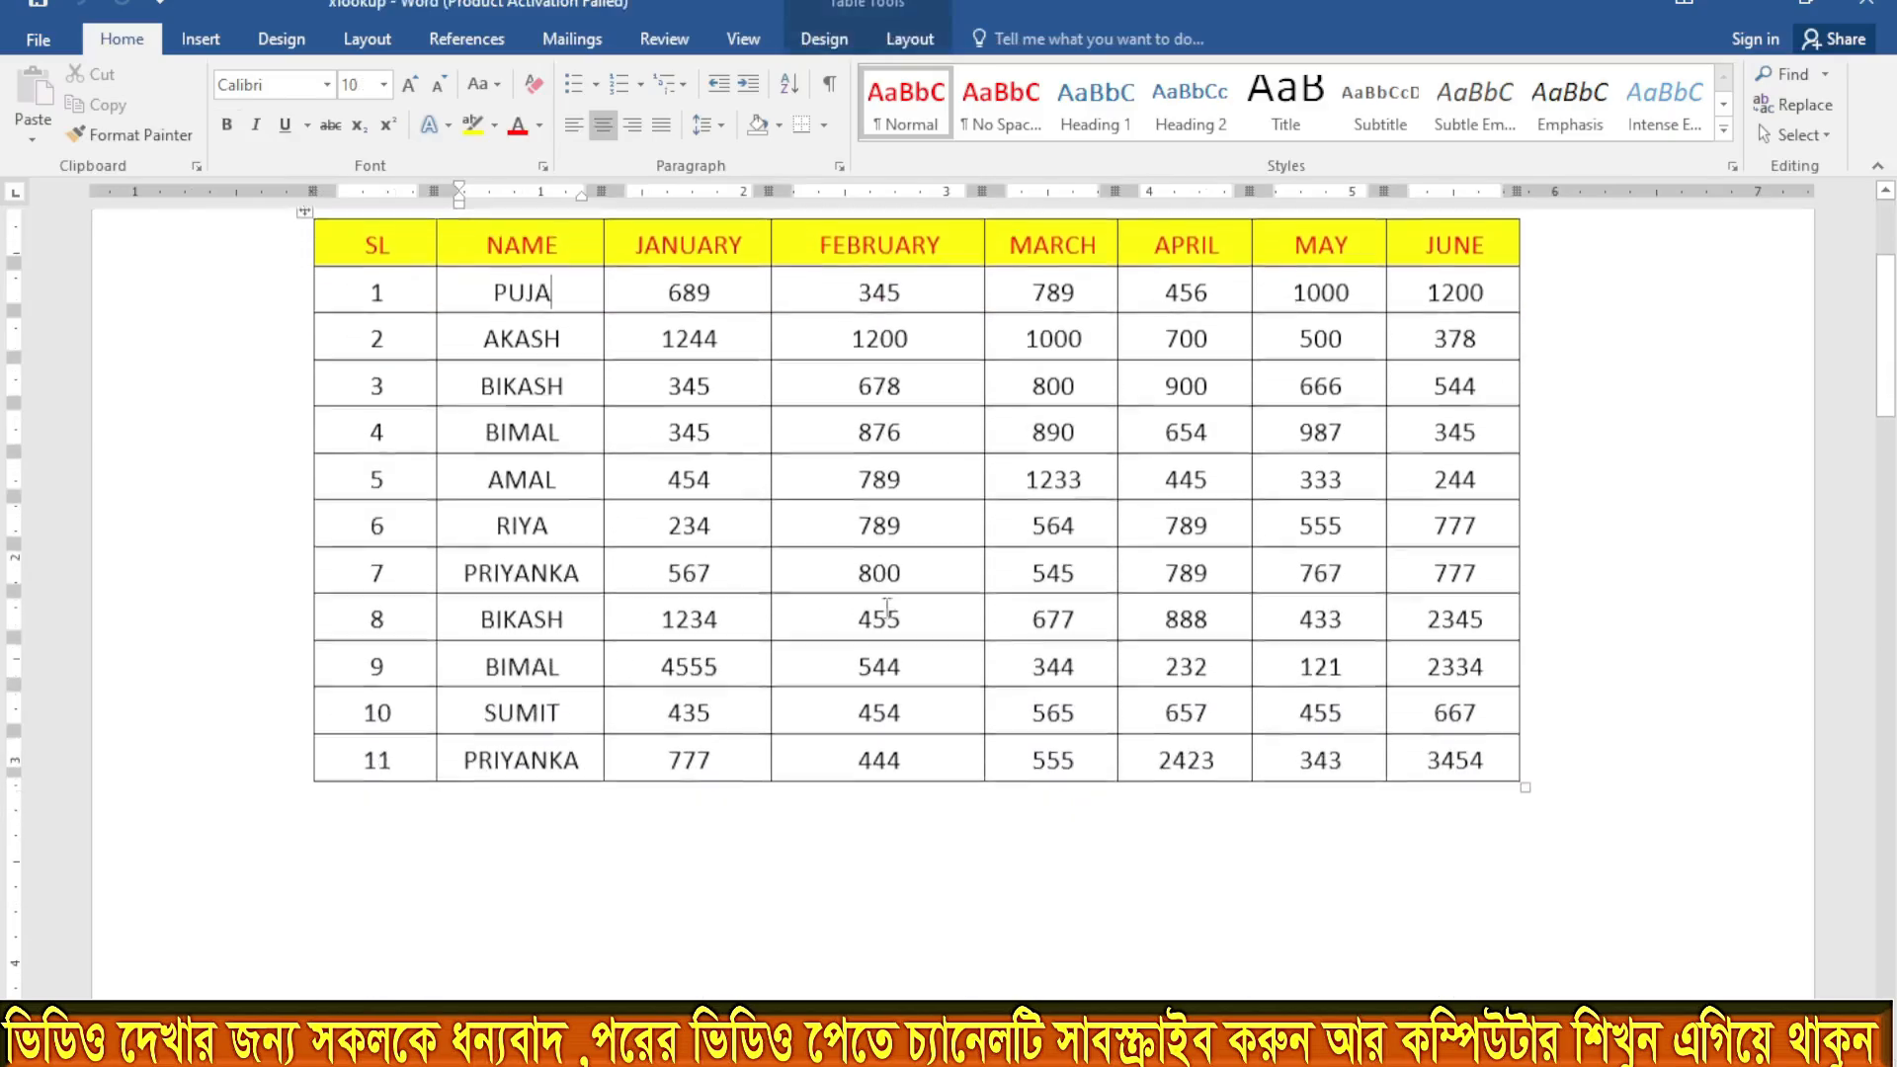
click(727, 711)
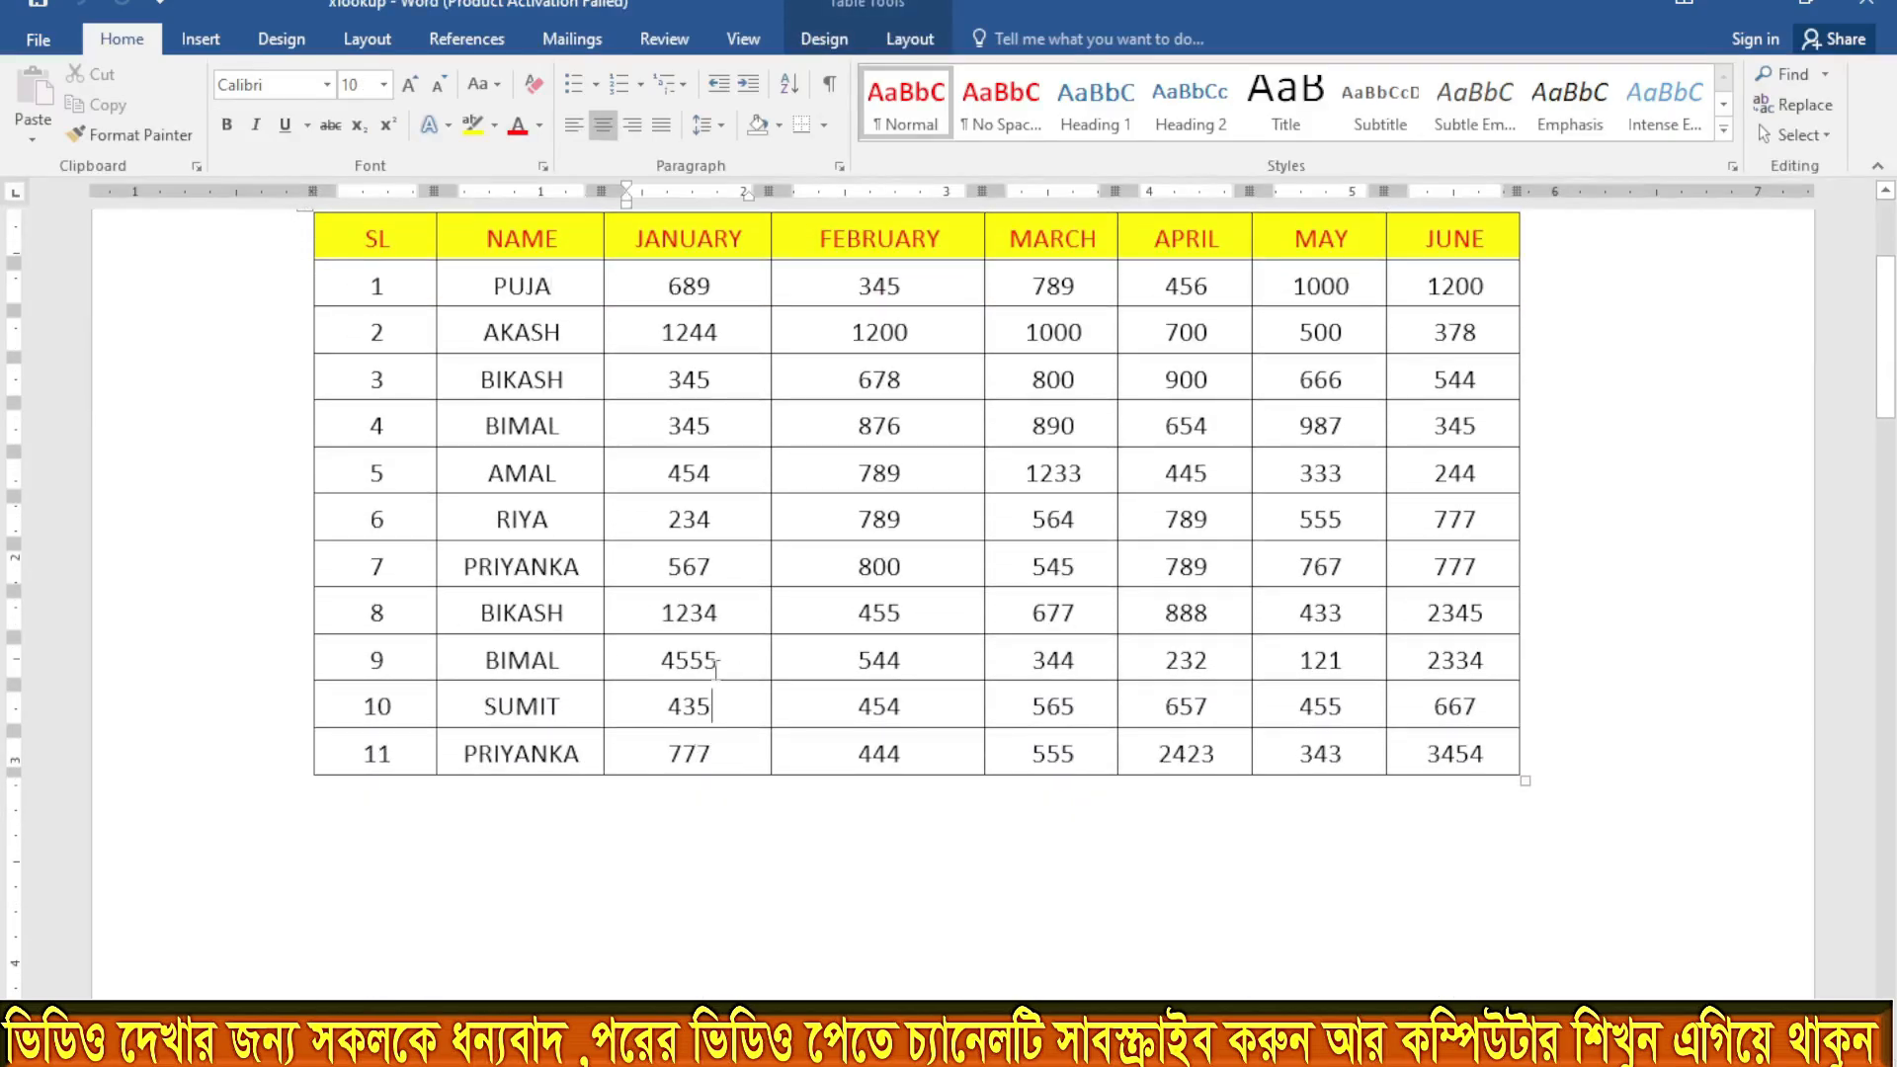
key(BackSpace)
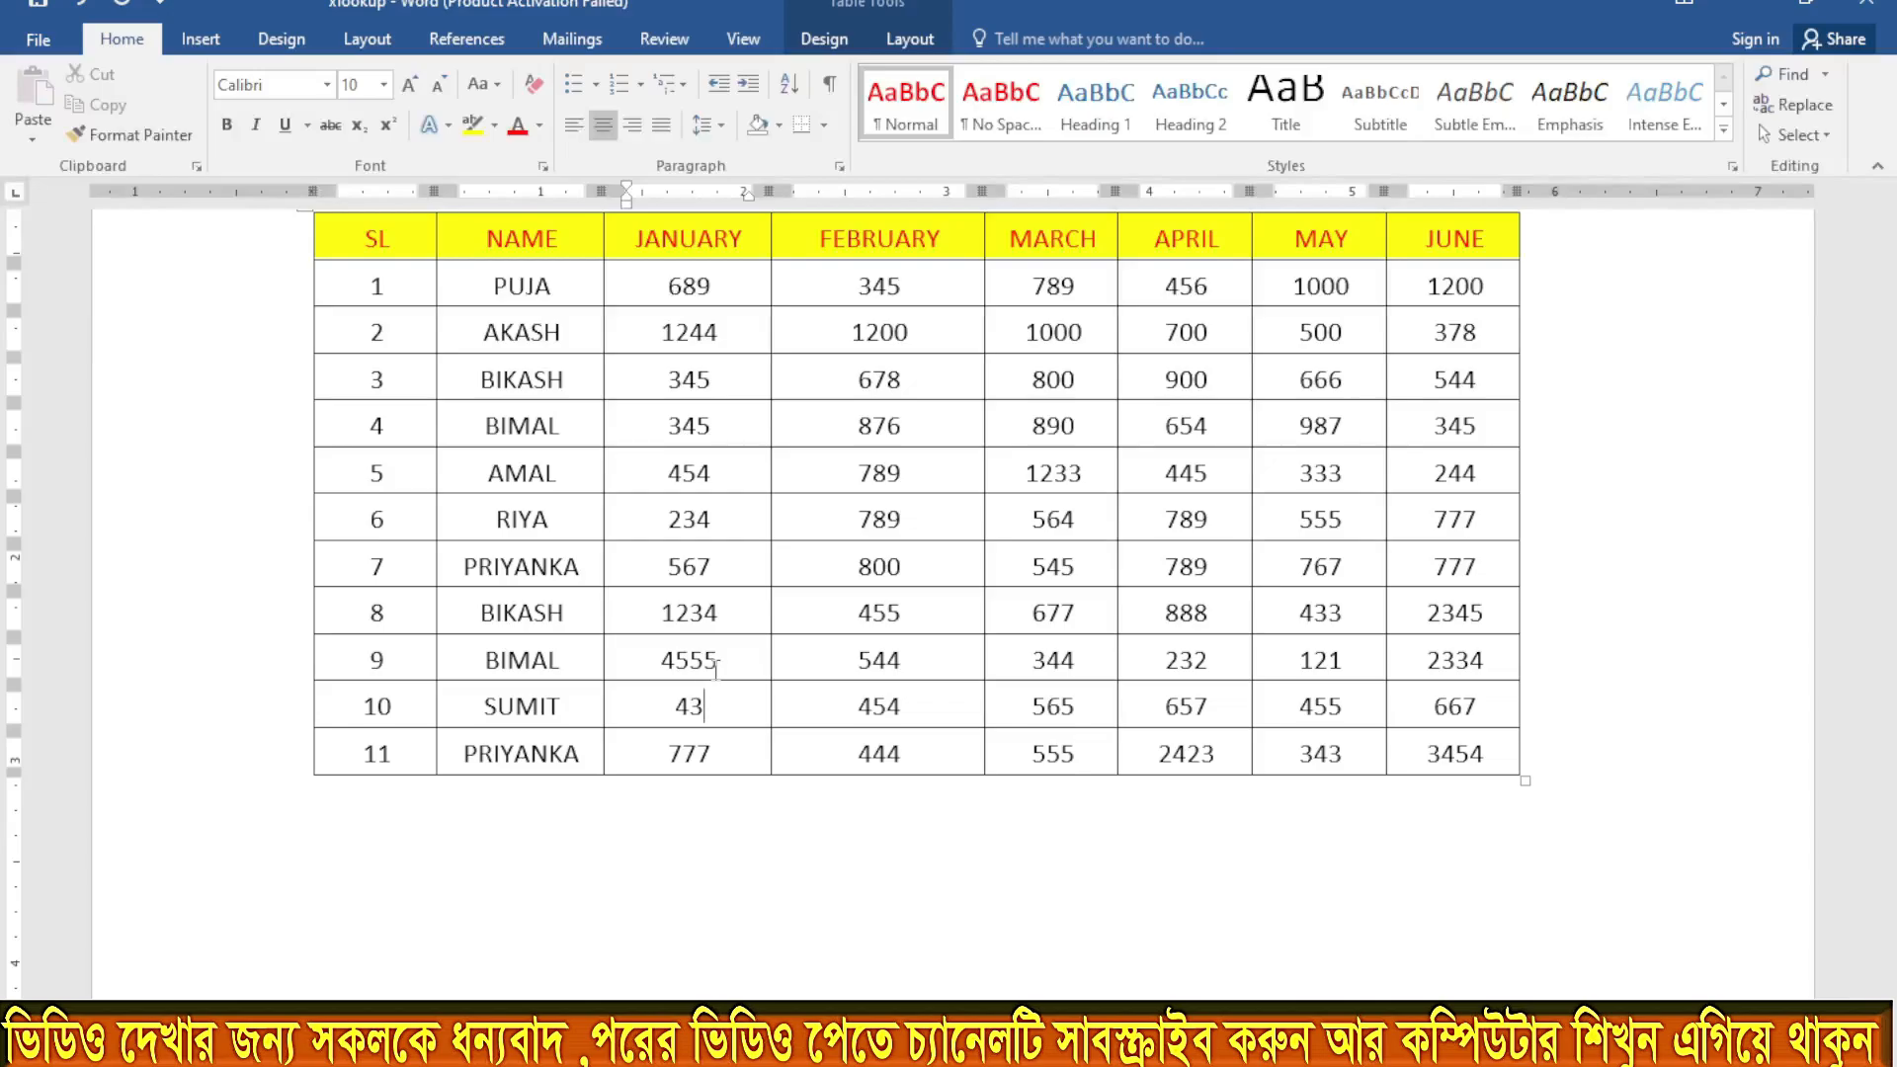
text(7)
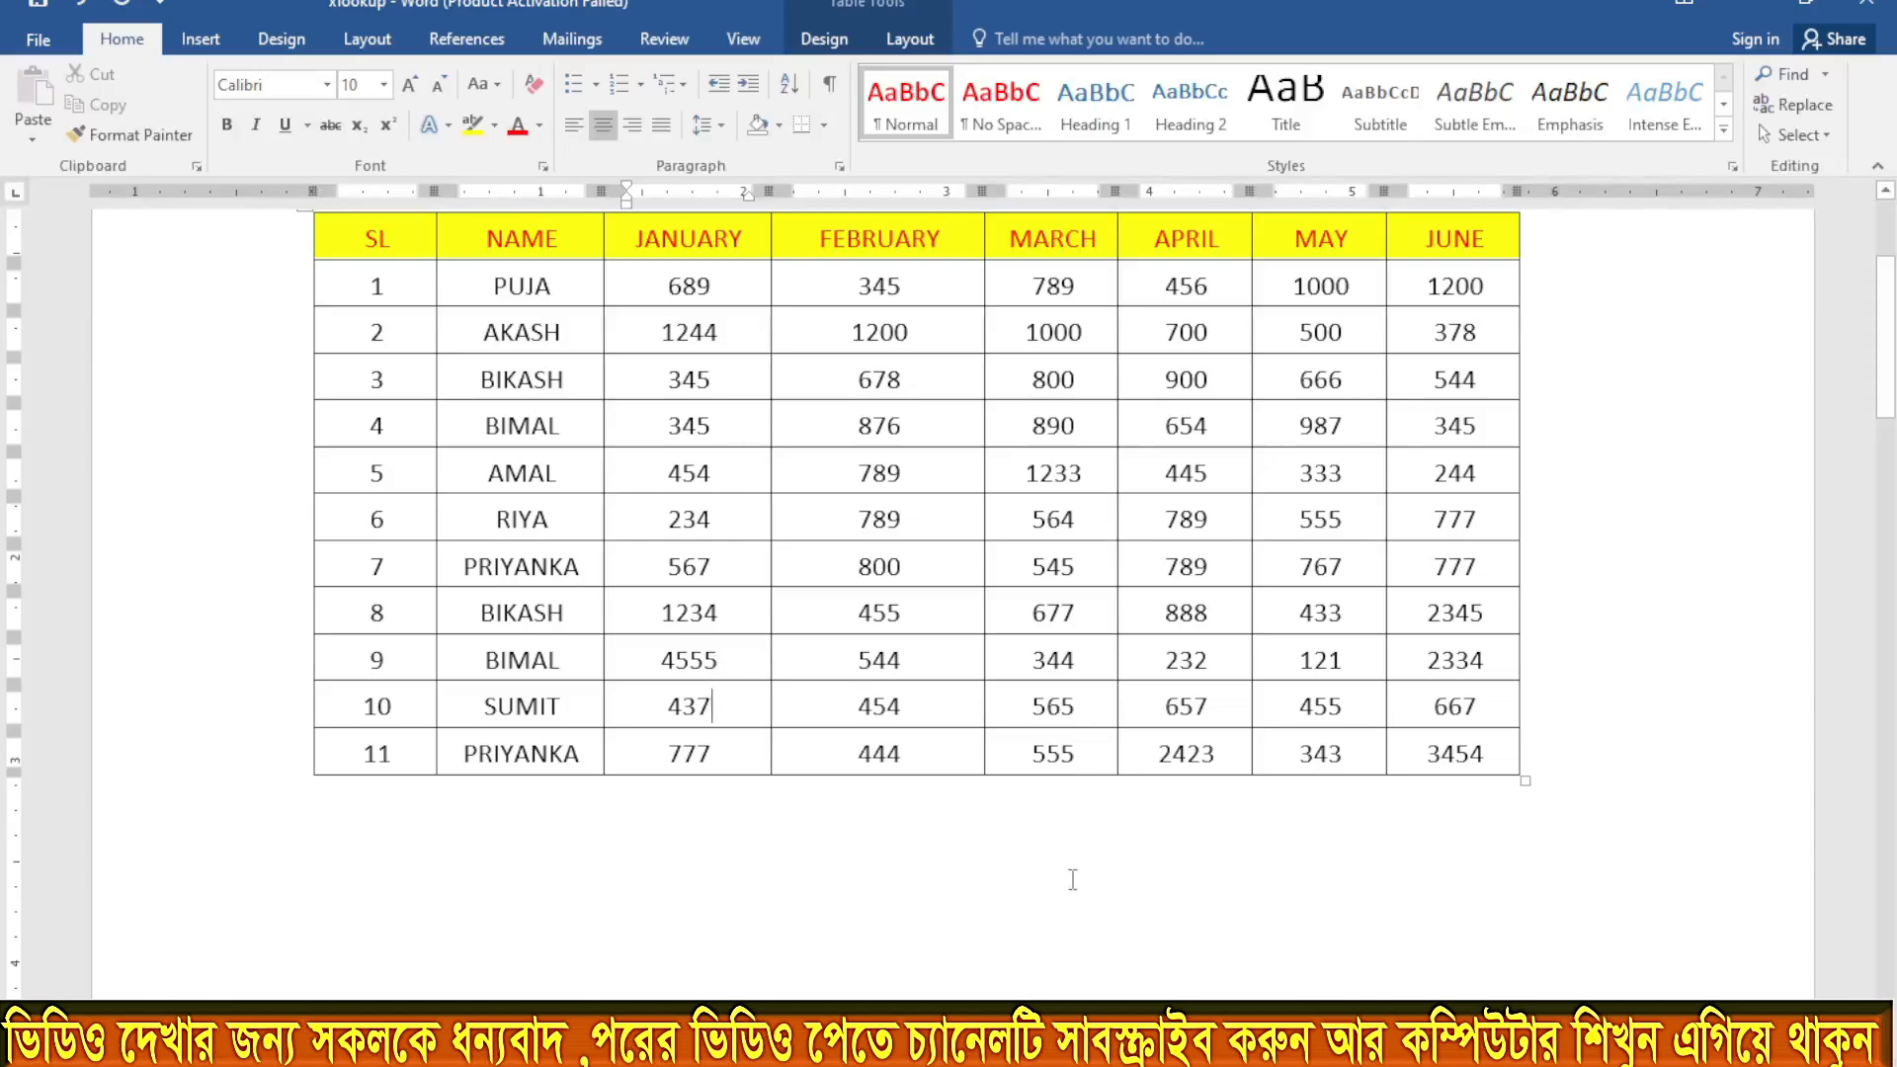
key(ctrl+Home)
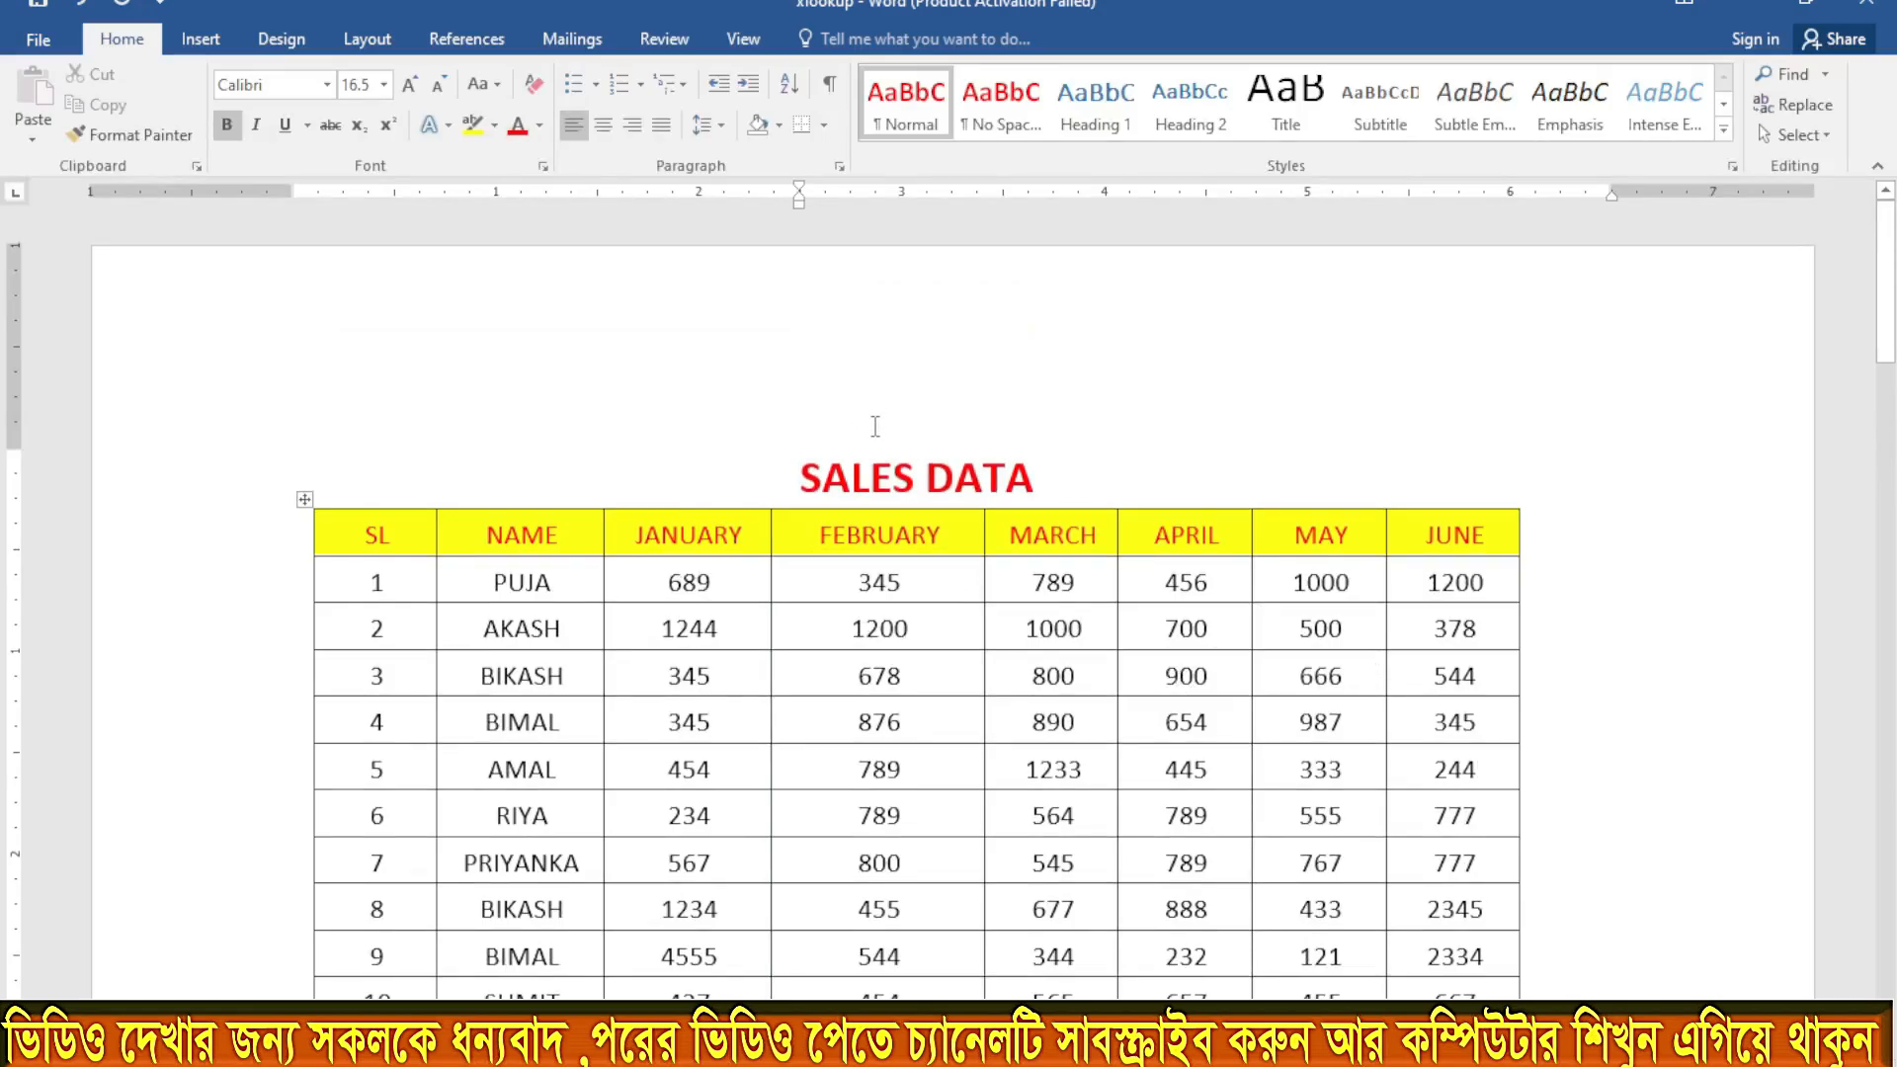
Step: Launch Excel 2016, create a blank workbook and maximize its window
key(super+s)
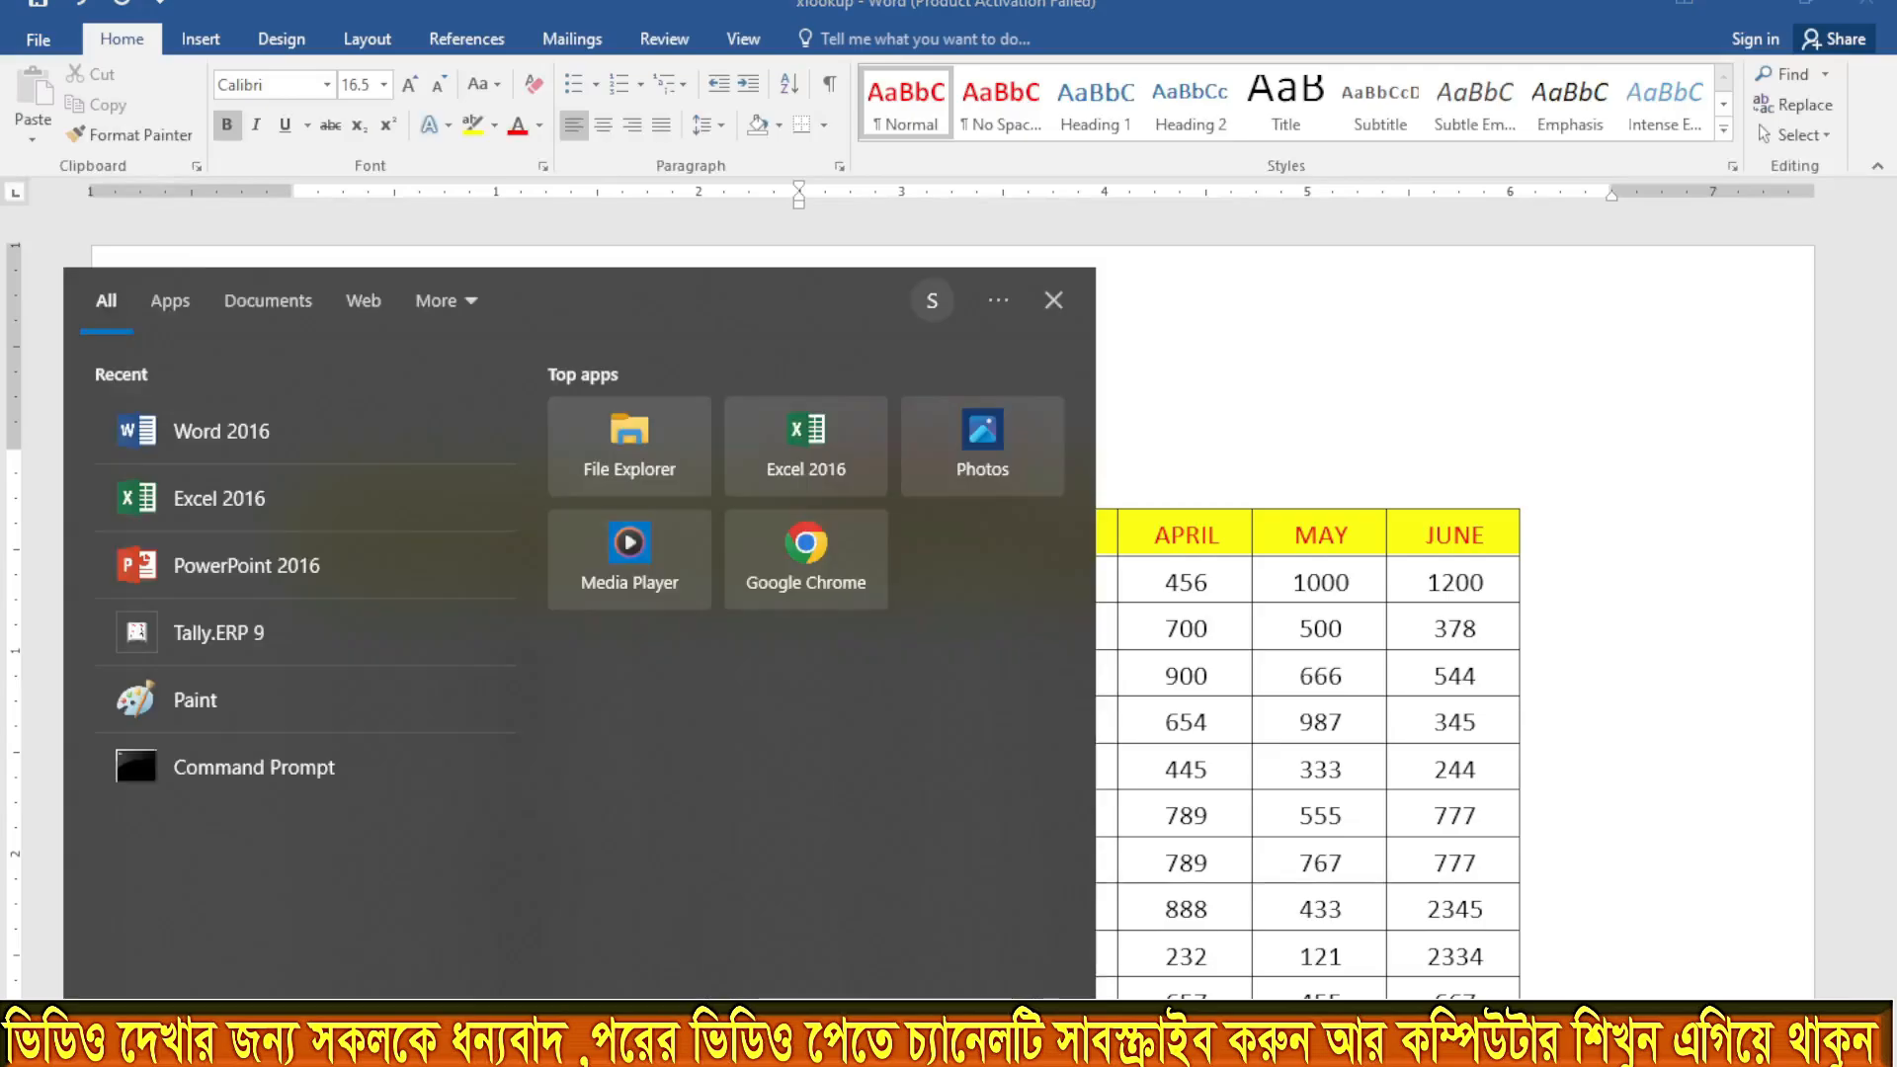
text(exce)
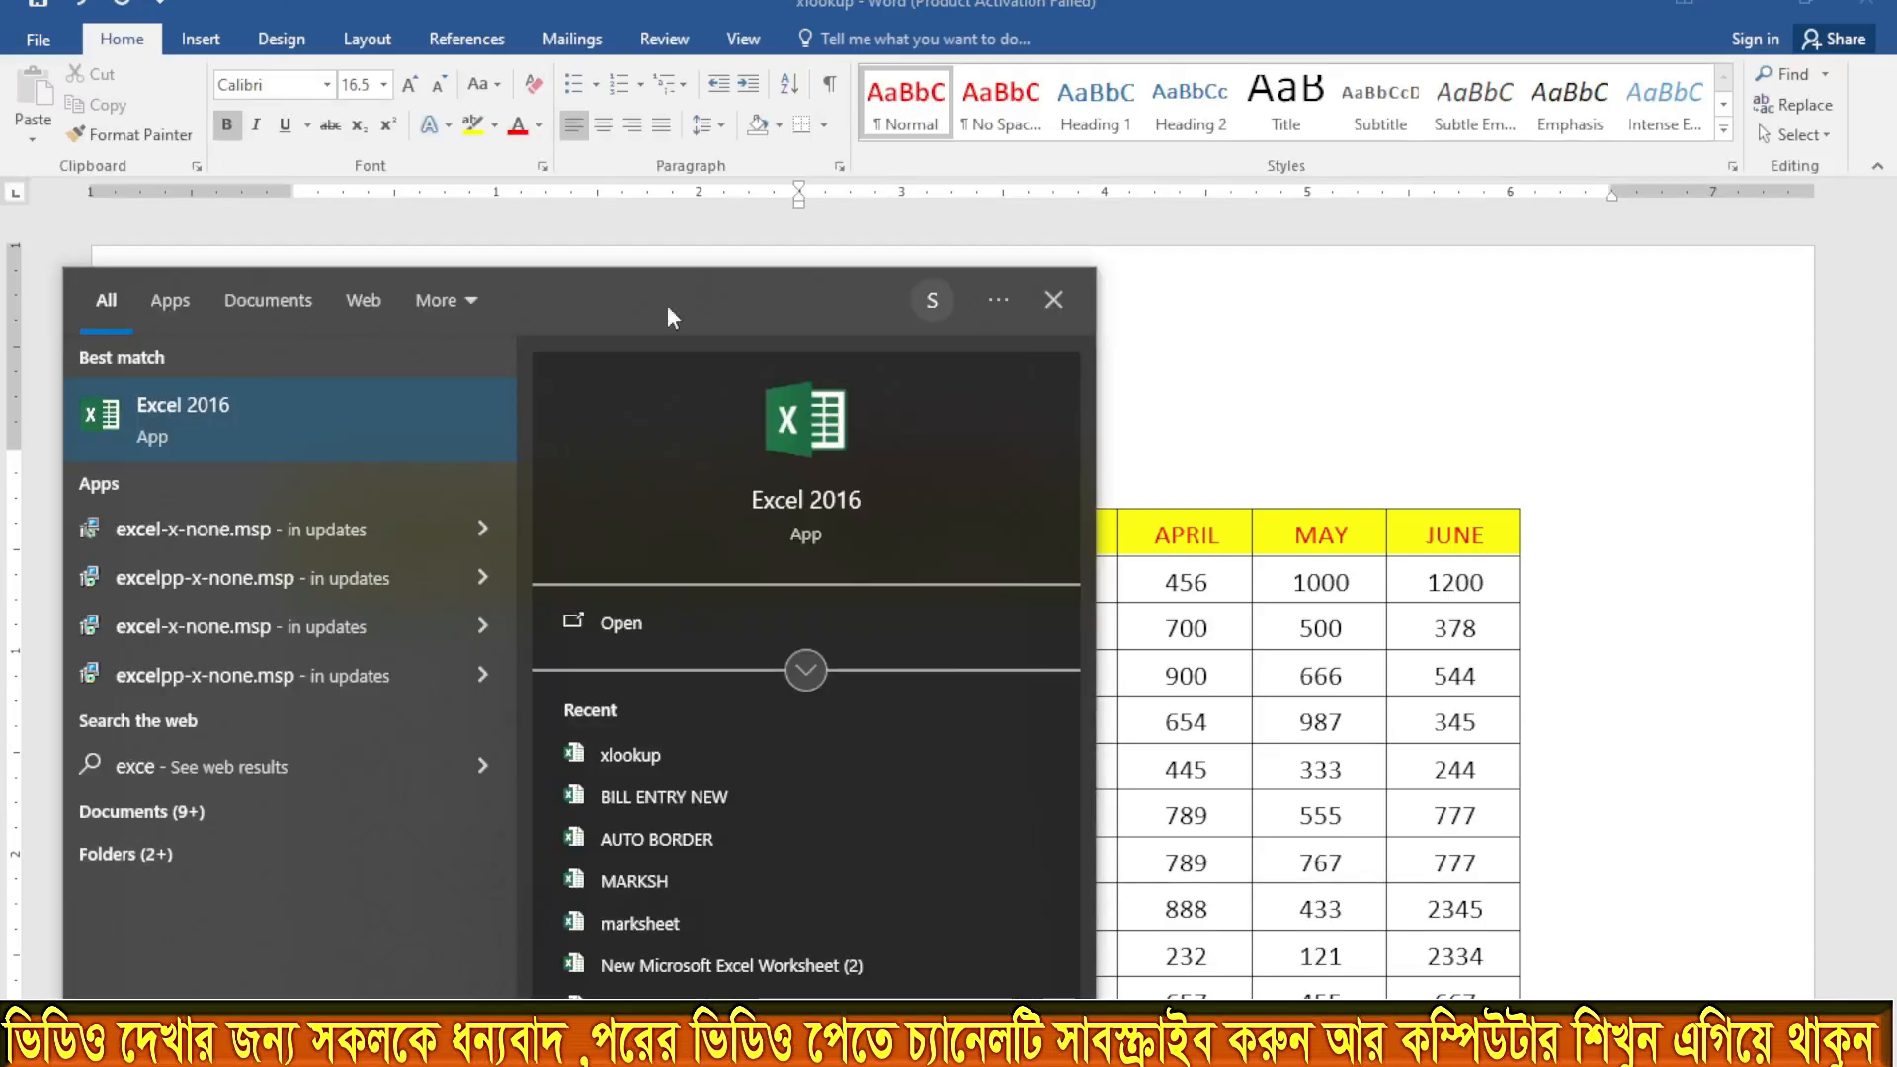
click(790, 443)
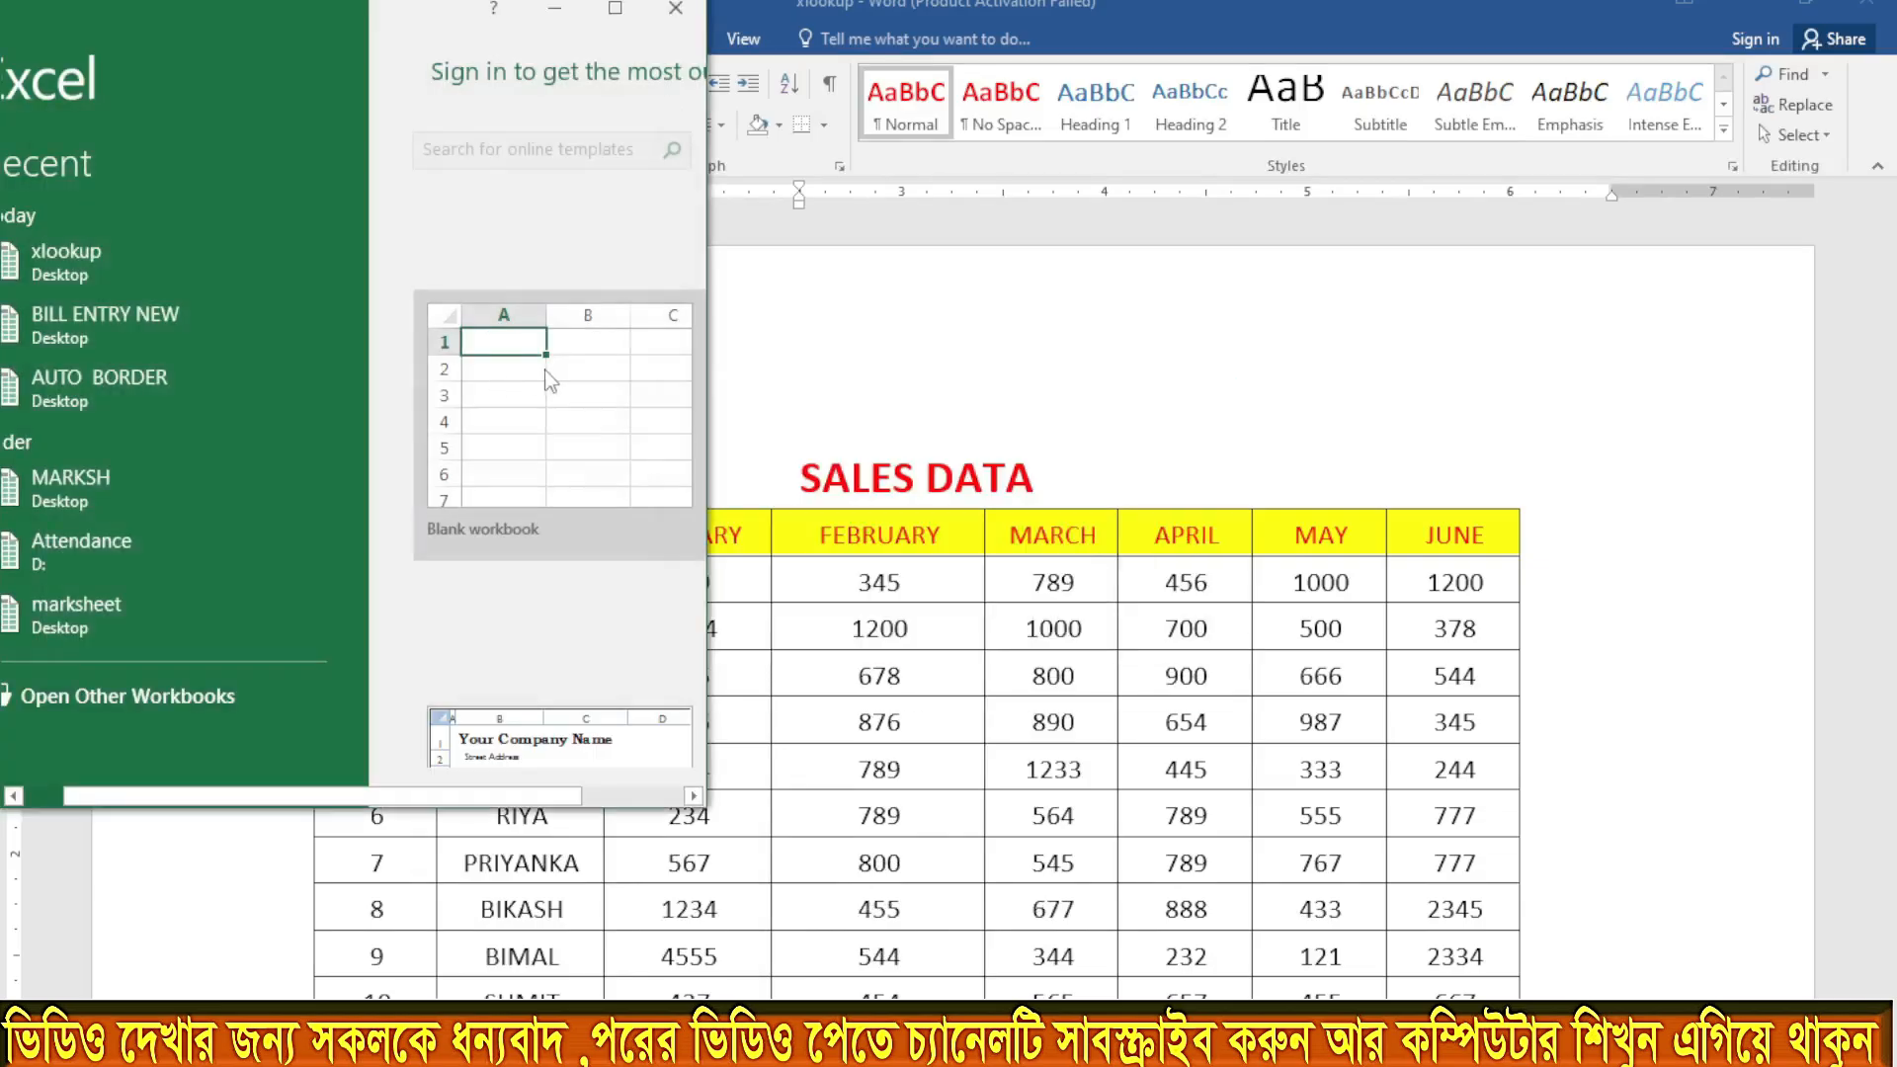
click(530, 395)
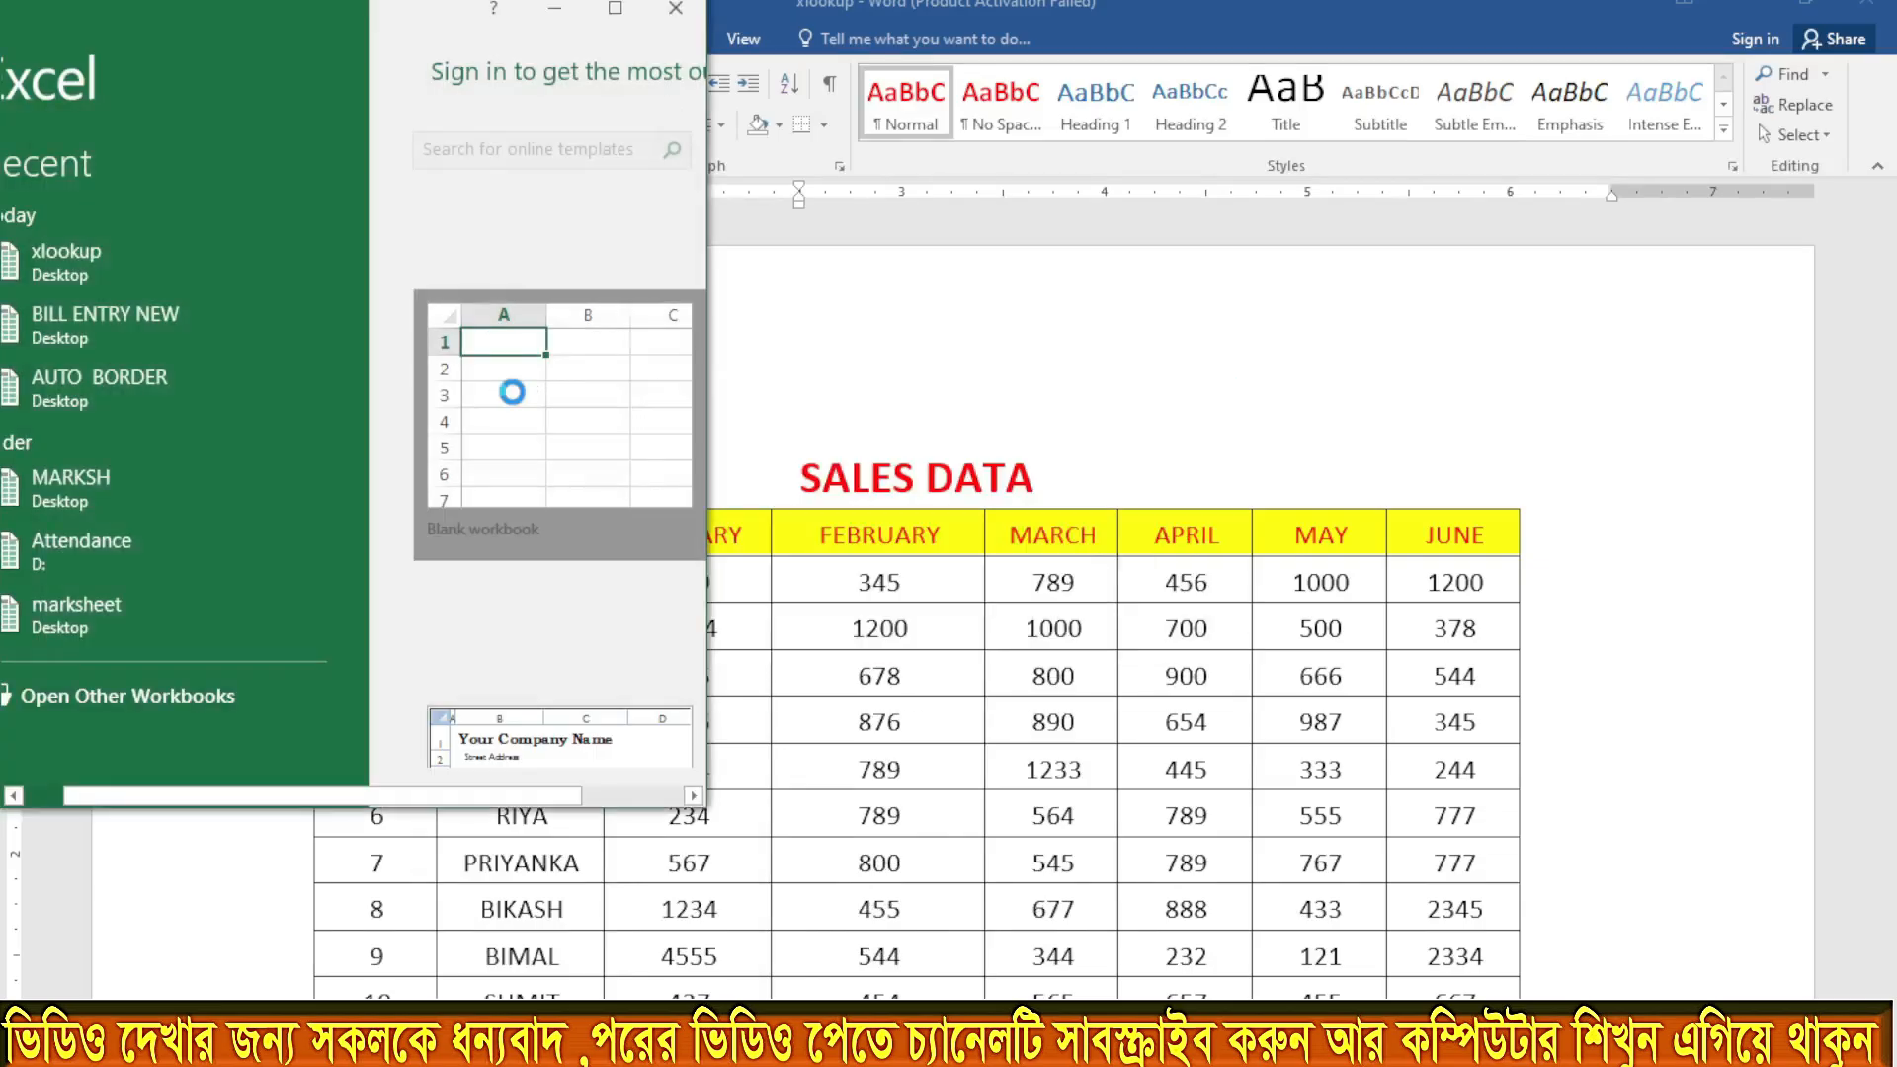
click(627, 16)
Step: Switch back to Word and copy the SALES DATA heading together with the entire table
click(1745, 10)
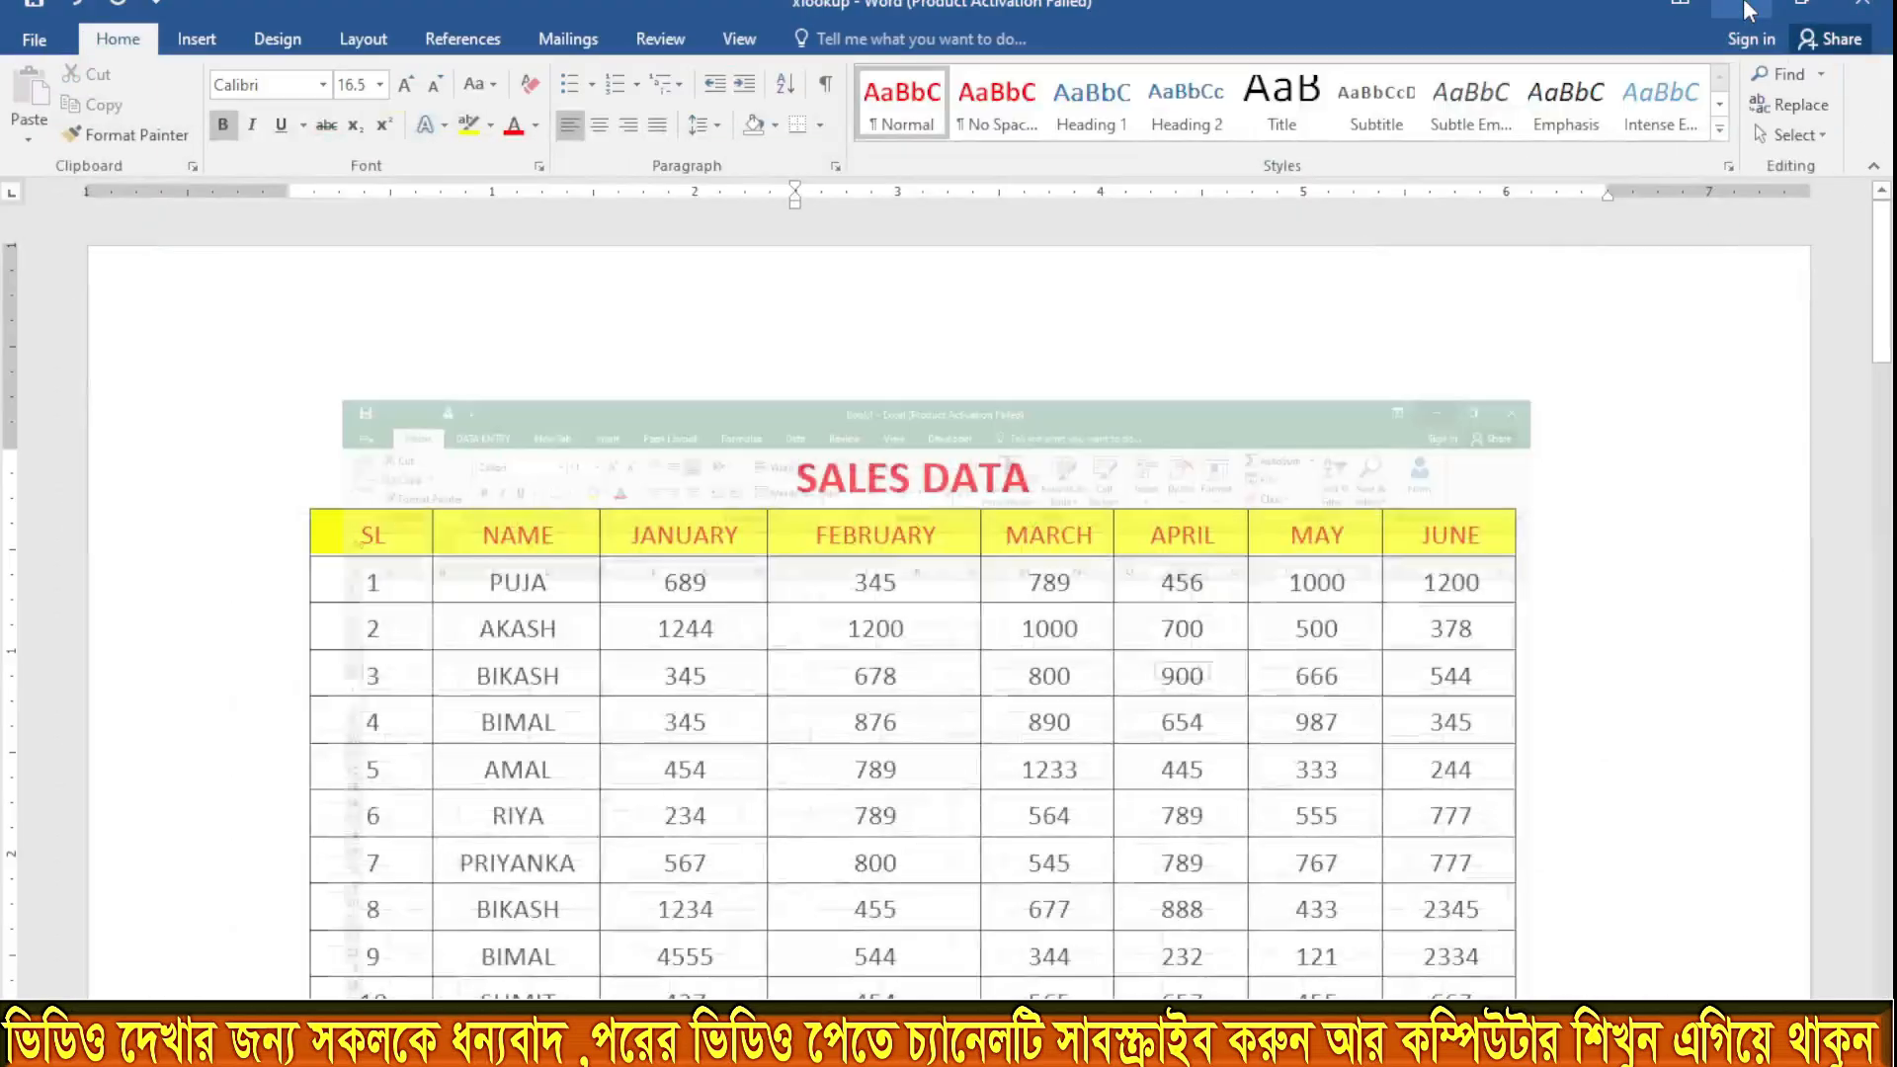
drag(329, 418, 1538, 938)
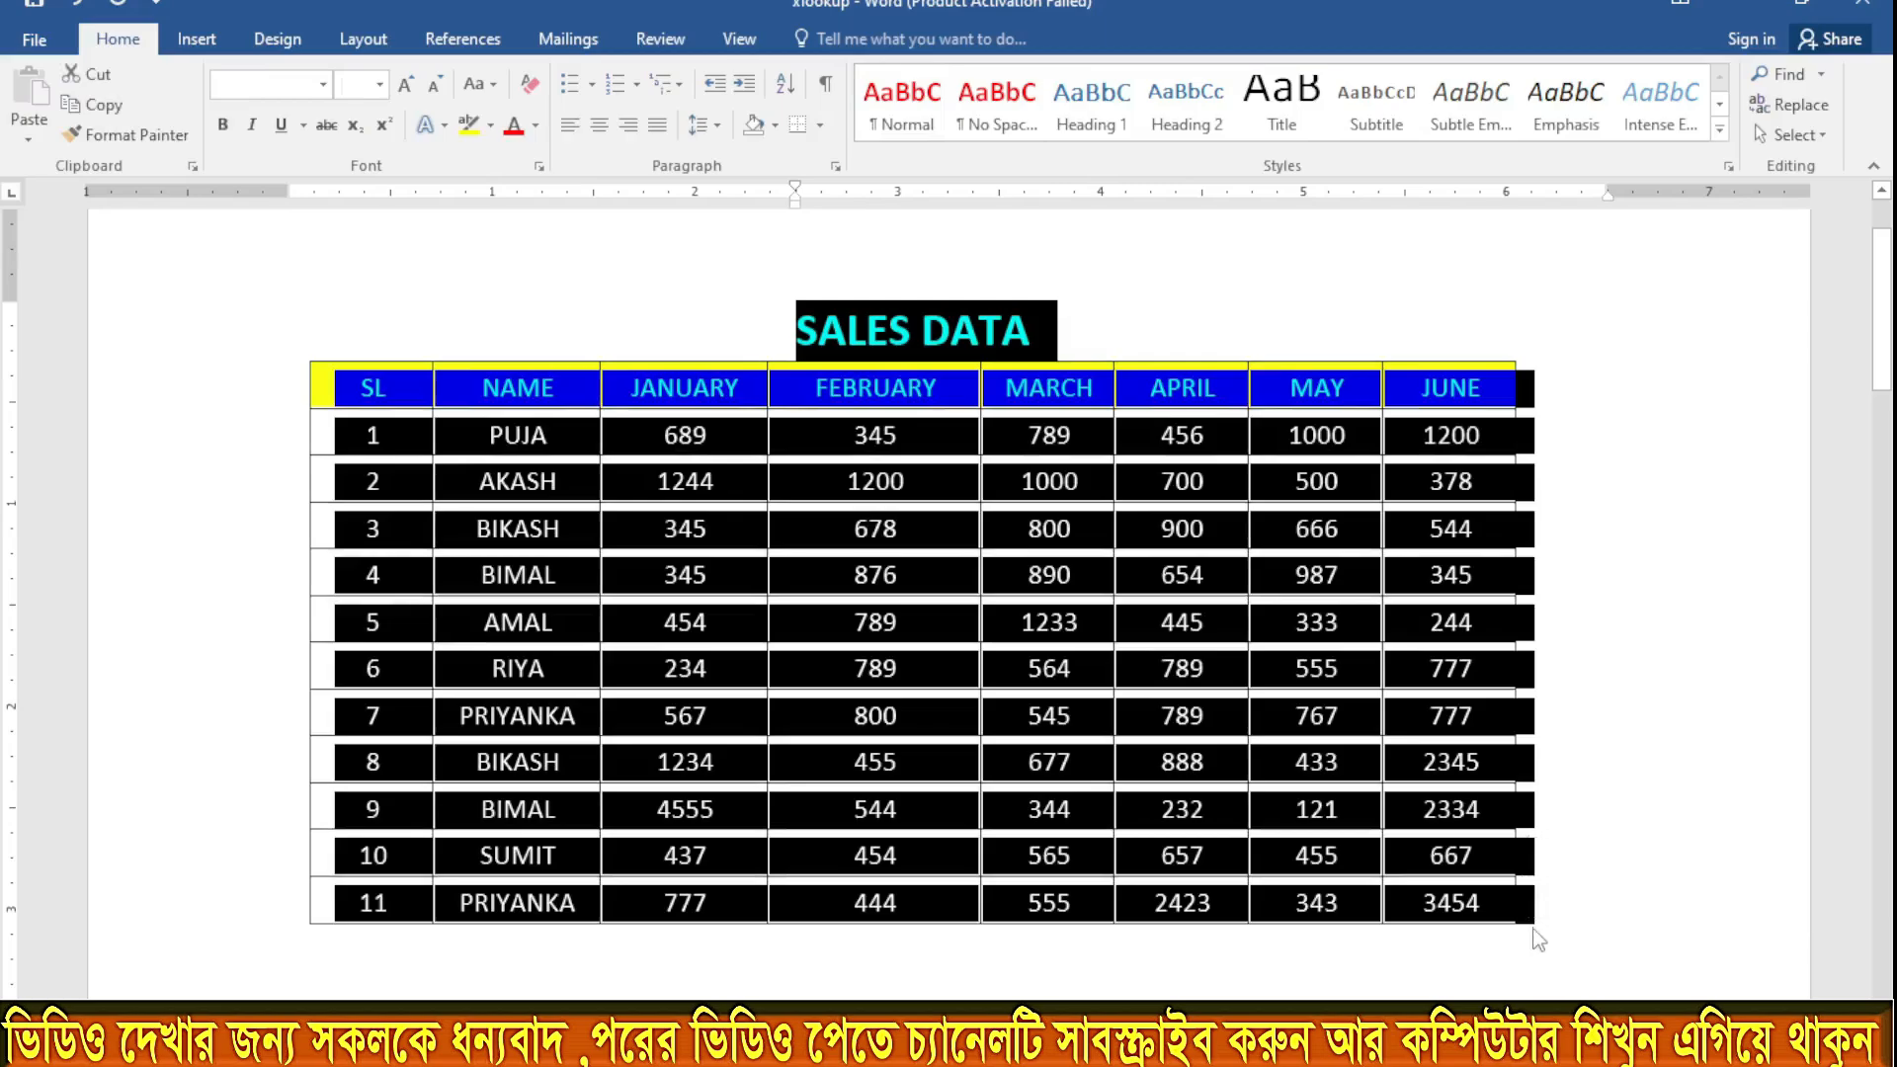
key(ctrl+c)
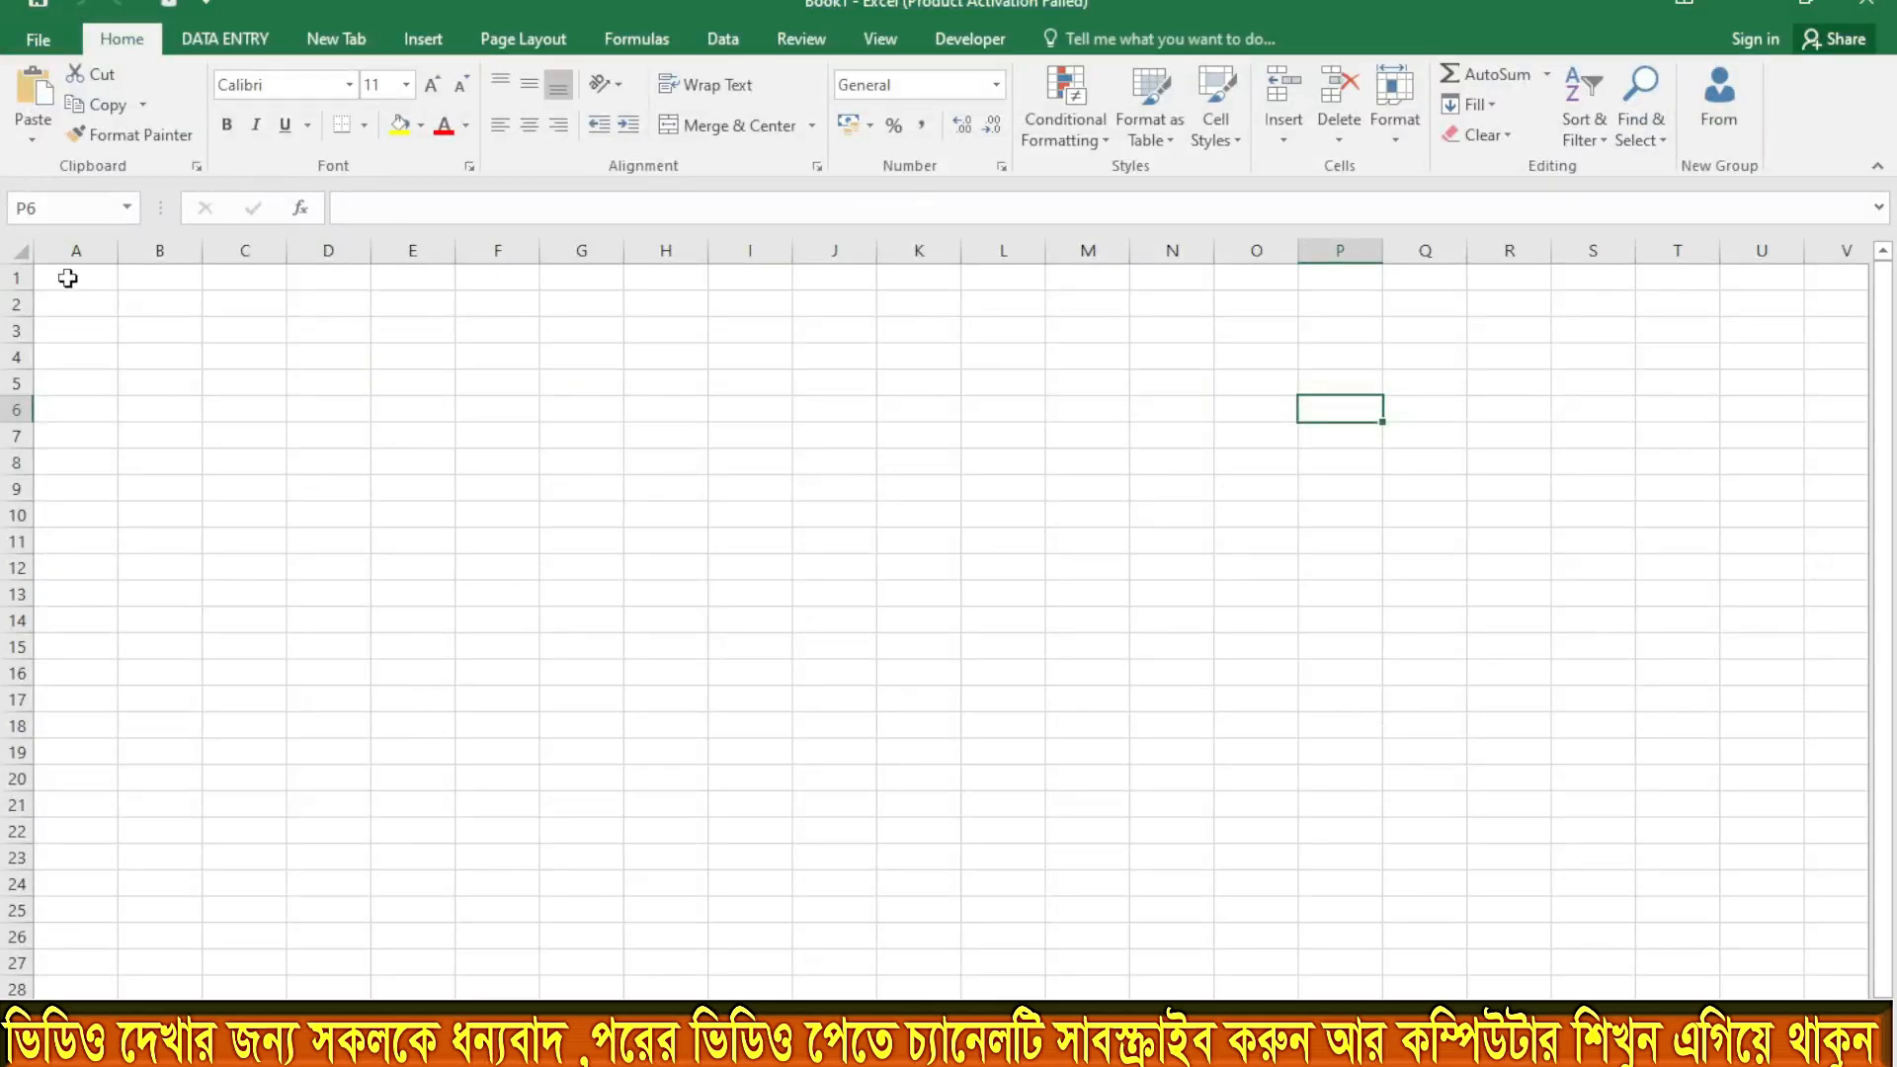
Step: Switch to Excel and paste the copied heading and table into the blank workbook starting at cell A1
click(66, 277)
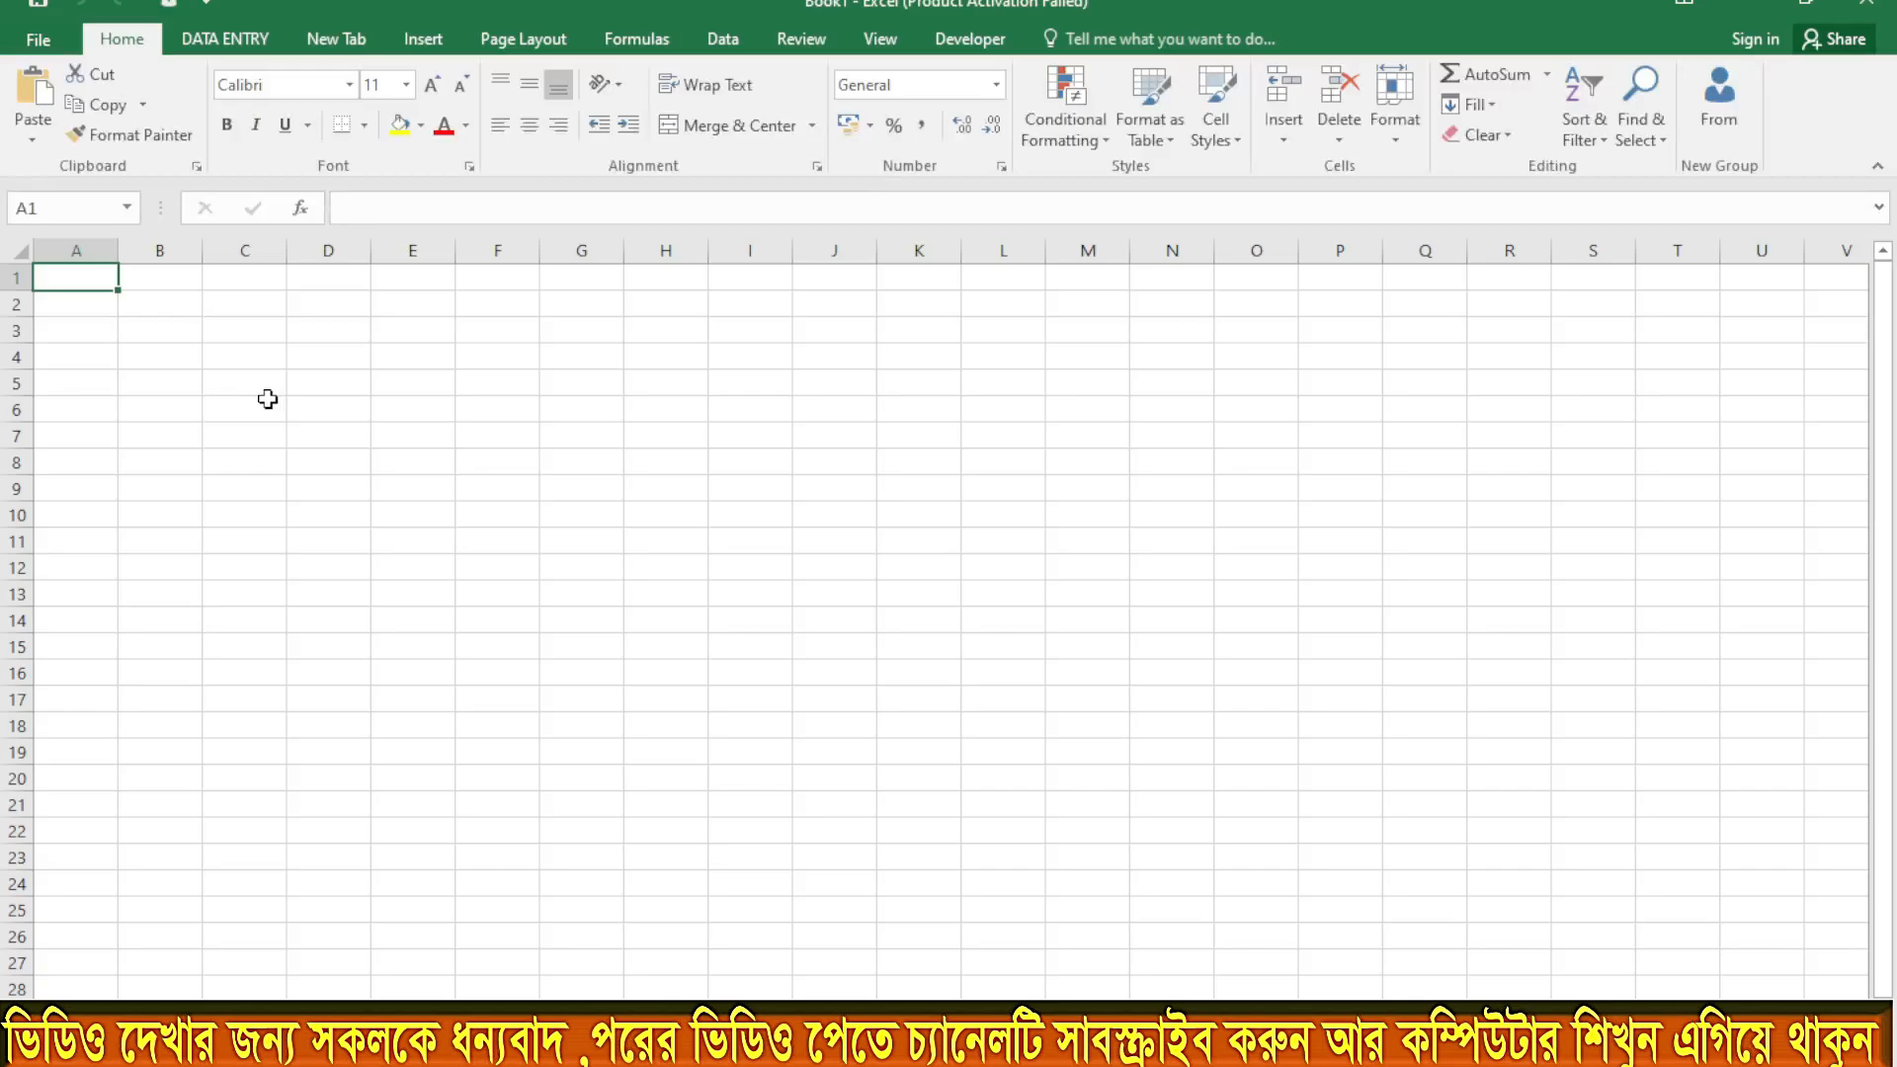
key(ctrl+v)
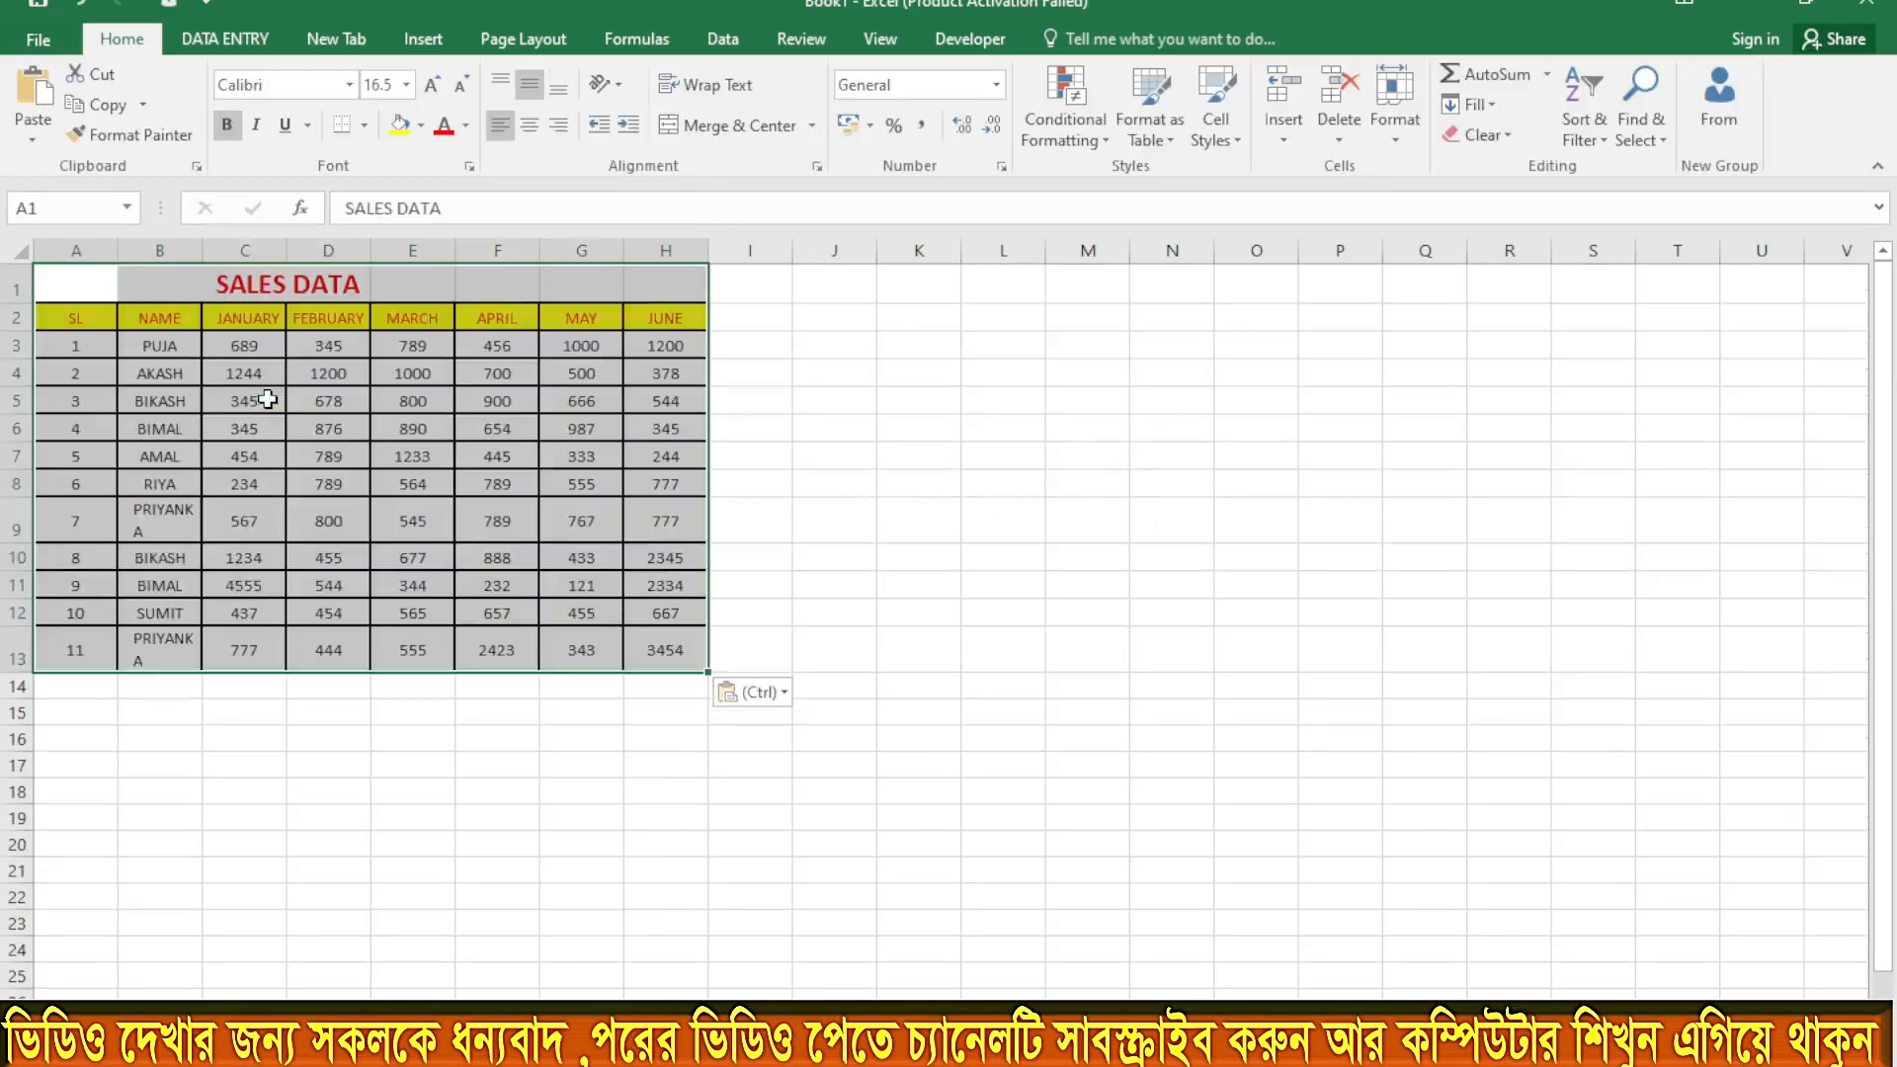
scroll(268, 399, up, 4)
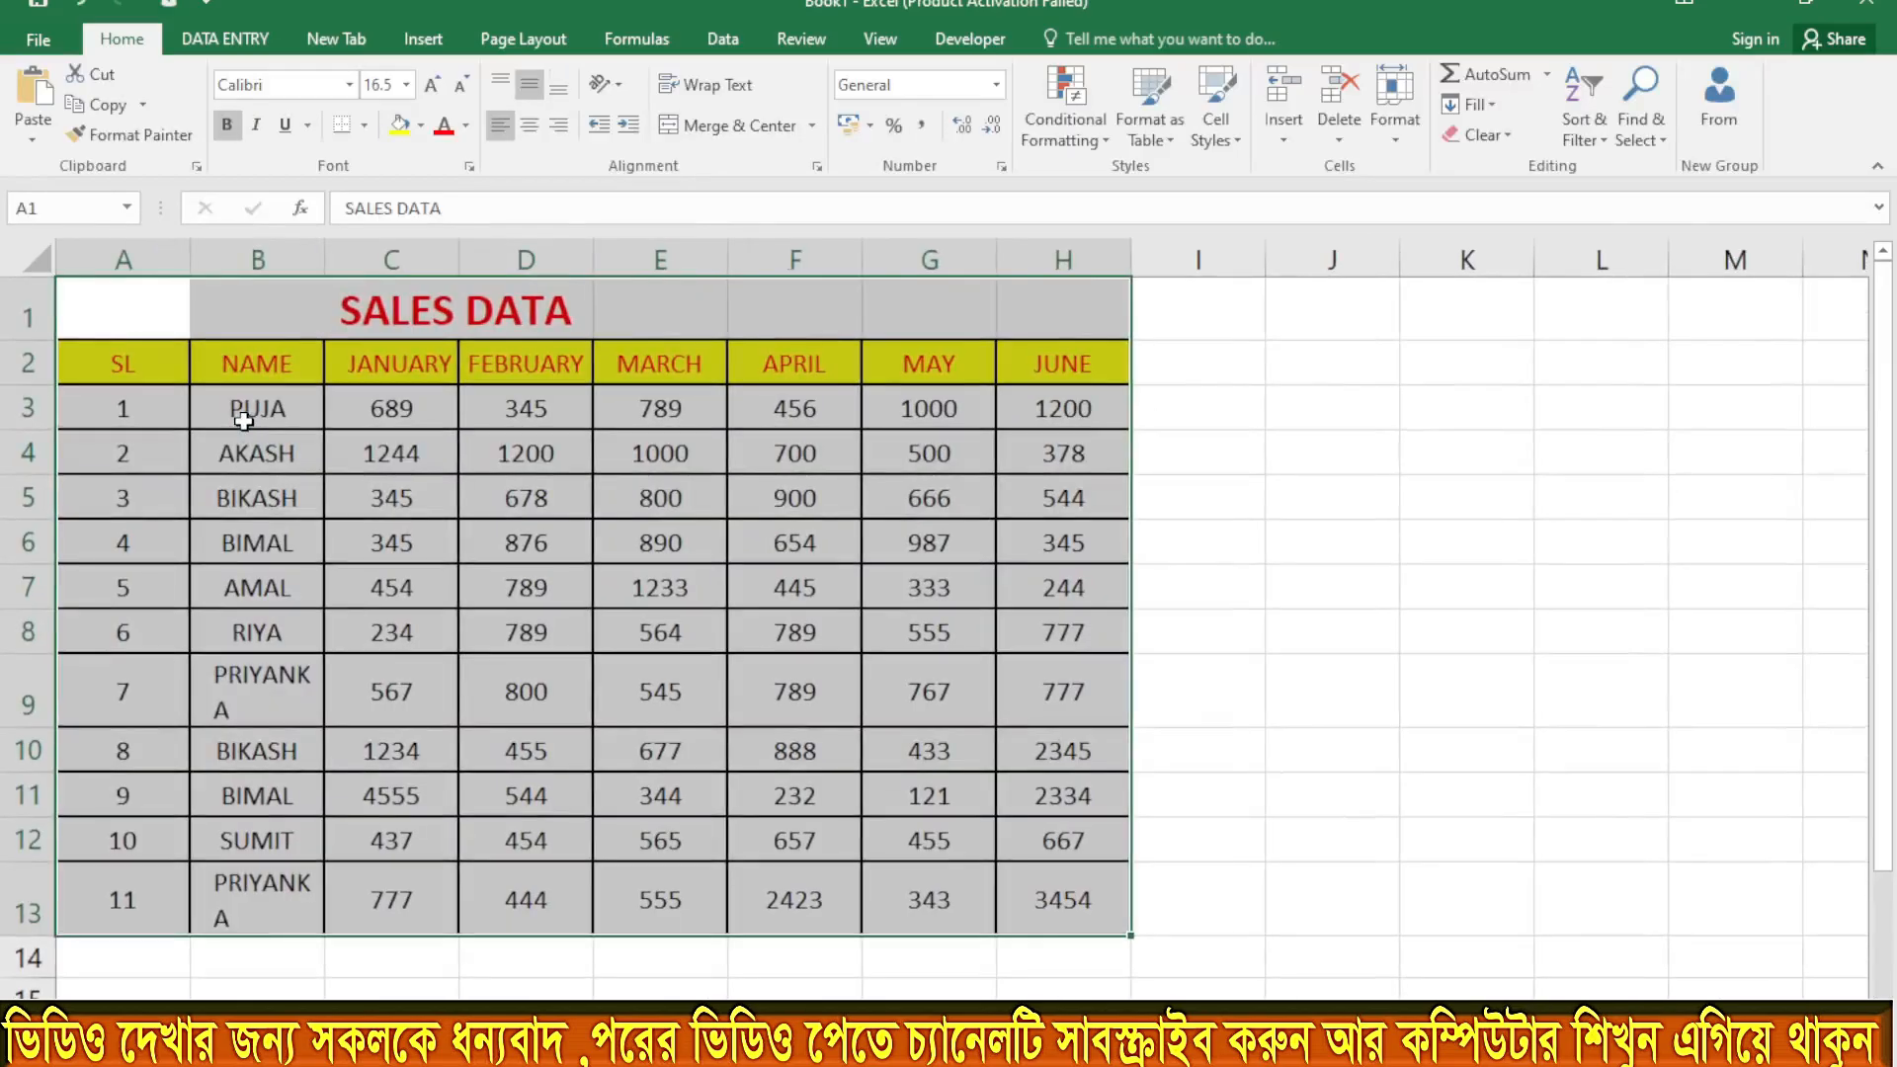
click(454, 470)
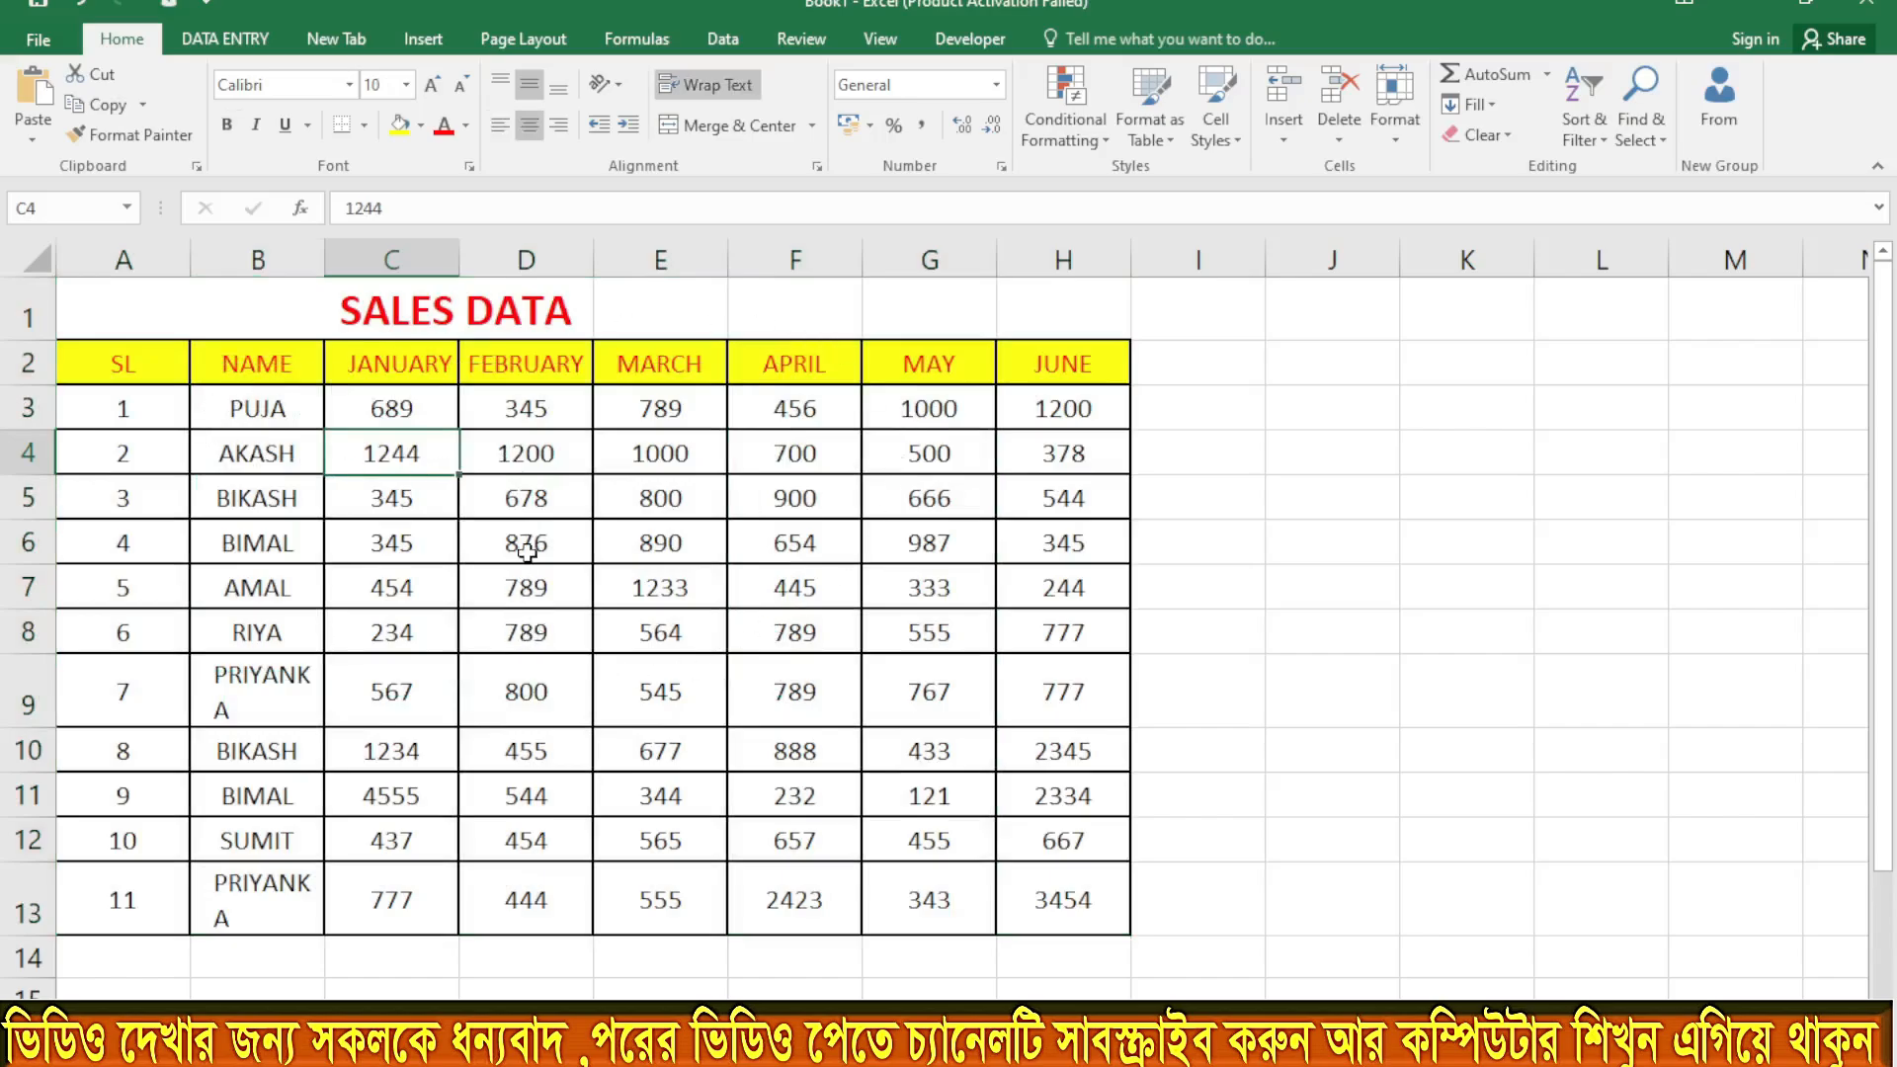
click(517, 689)
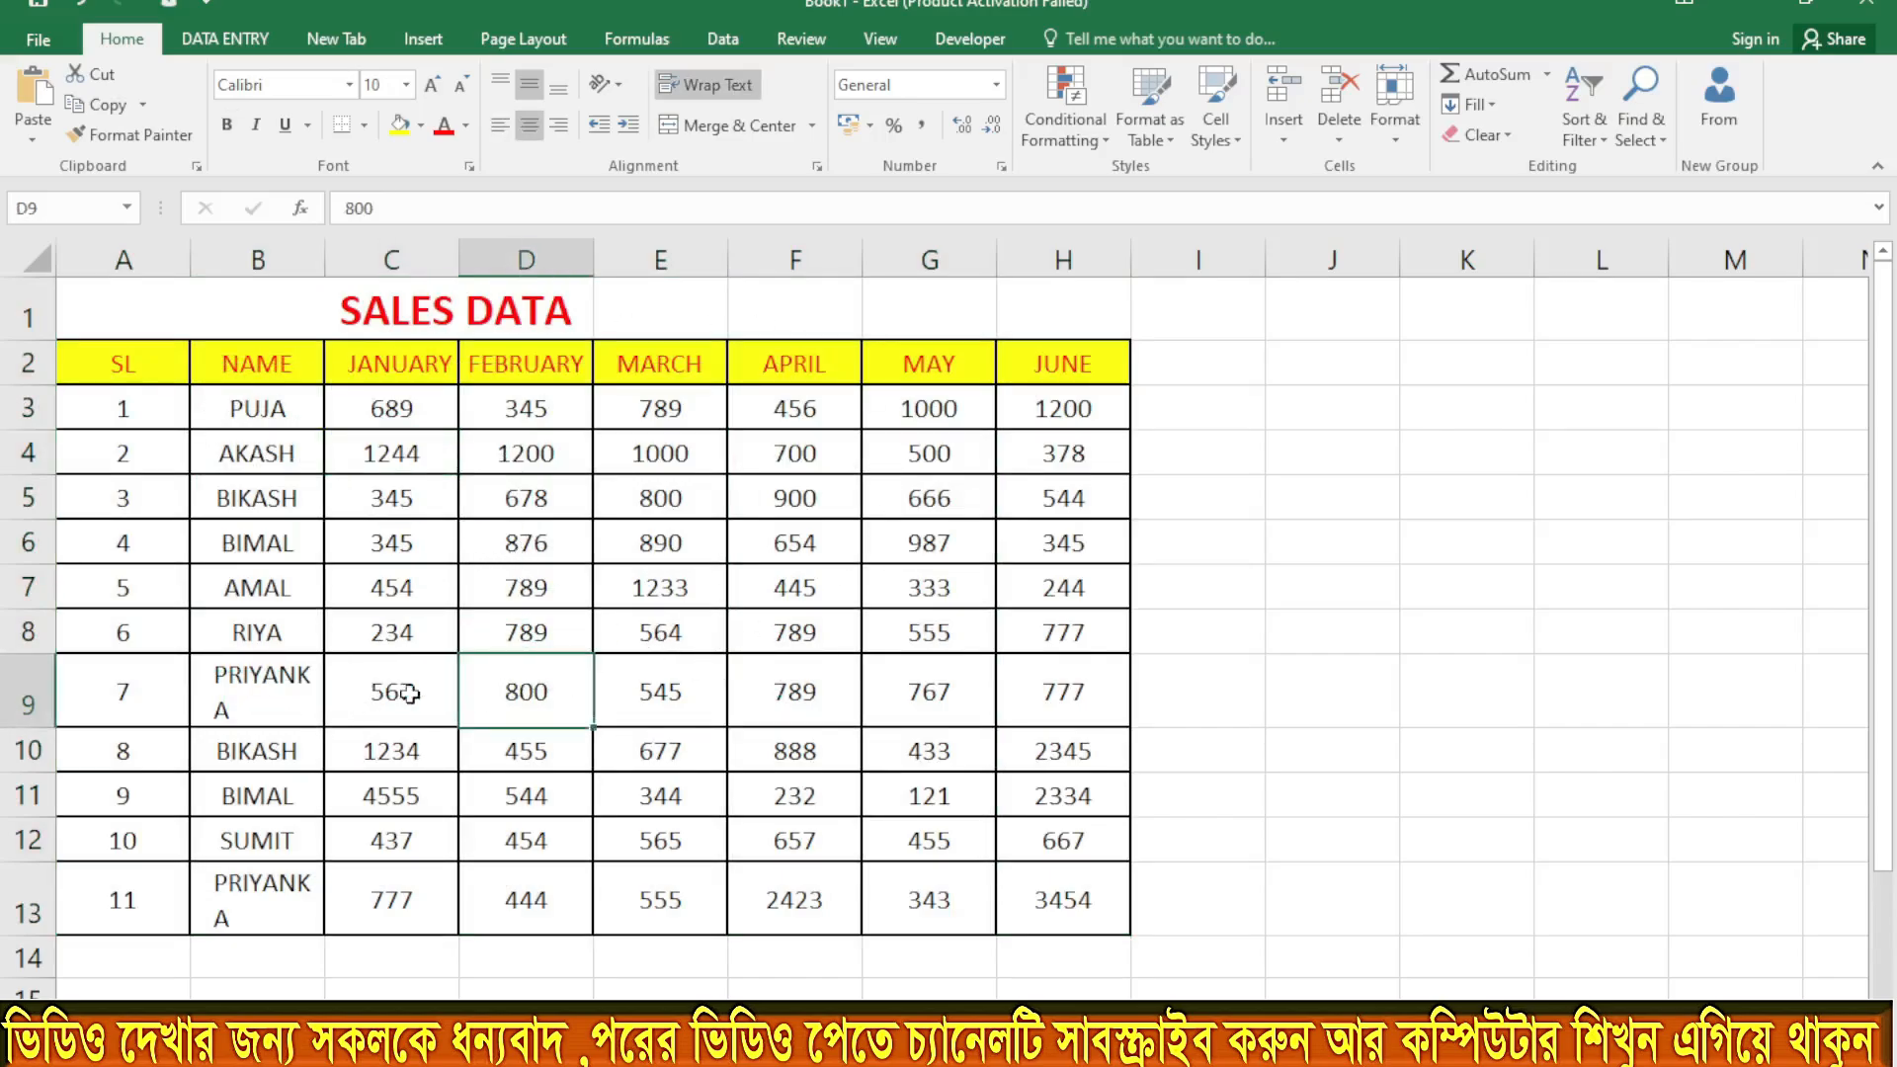
Step: Change the January value in the row with SL 7 to 675
click(424, 691)
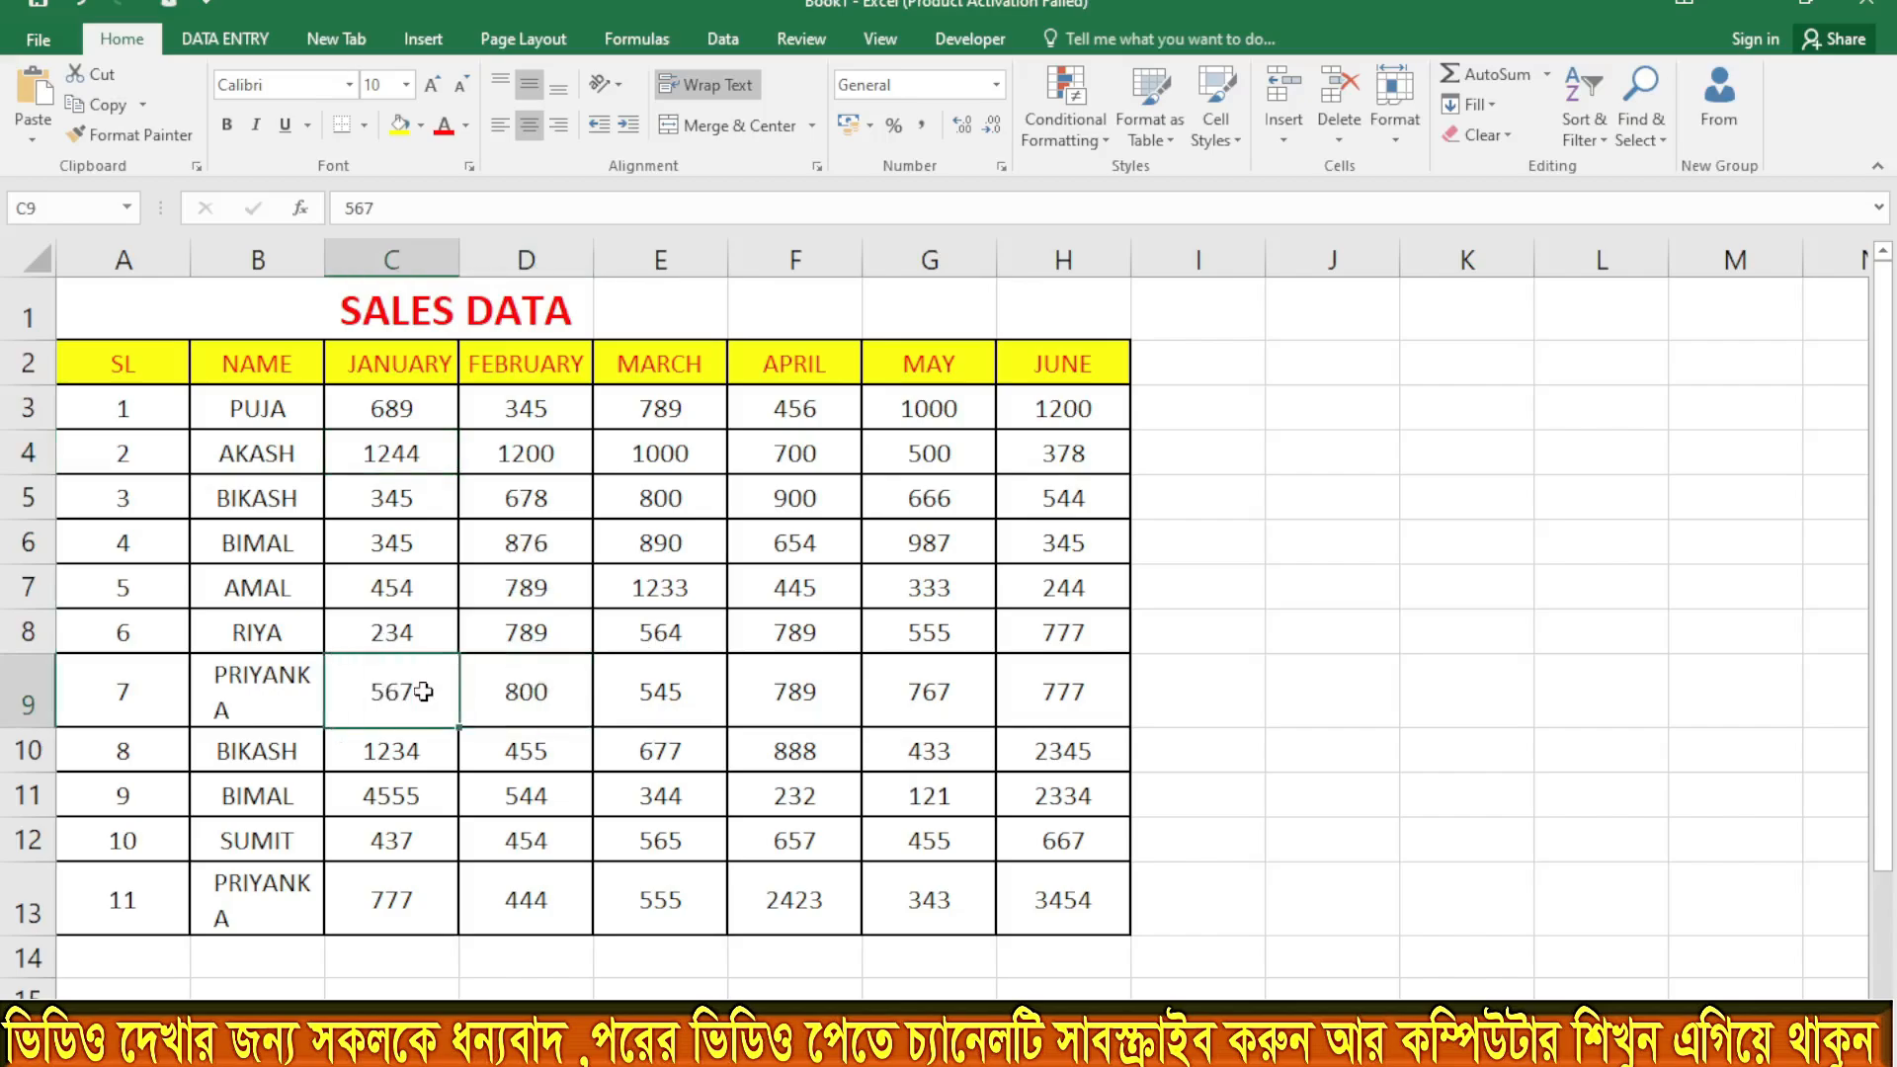
key(BackSpace)
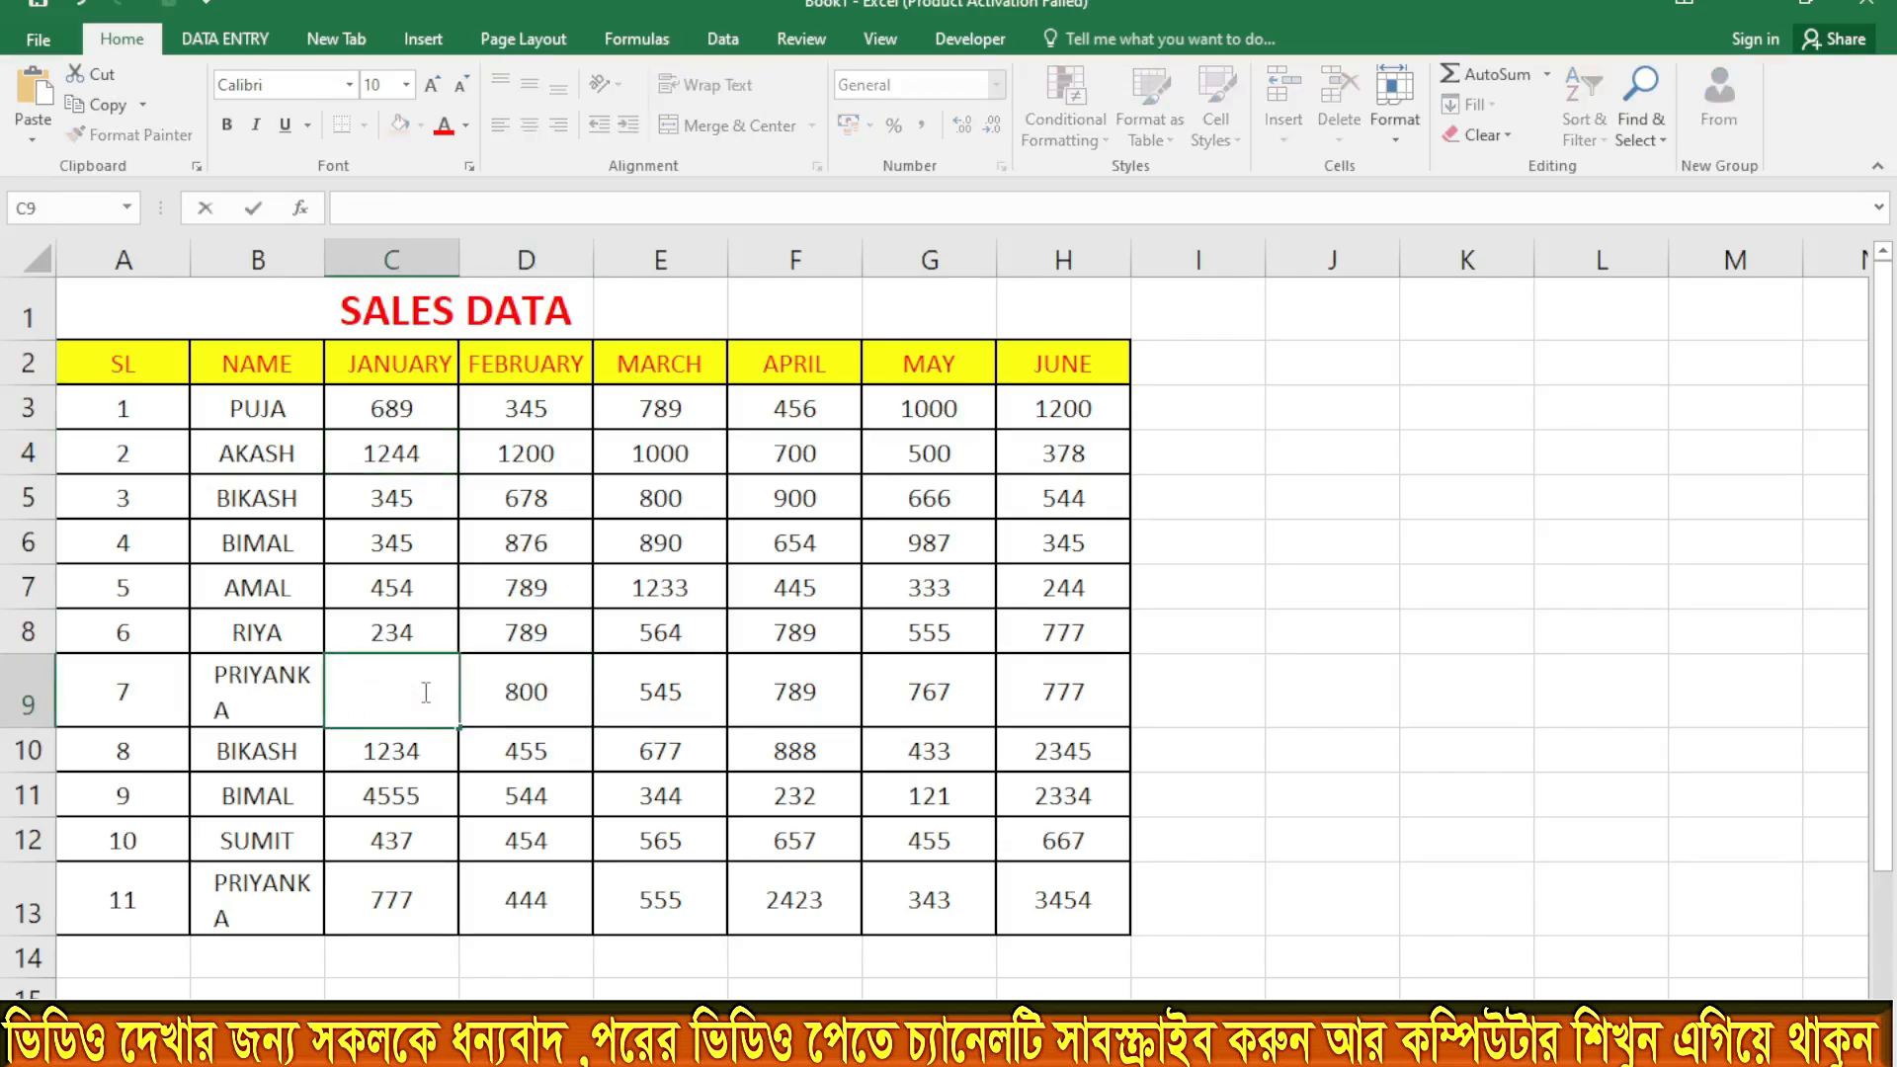
text(675765)
key(BackSpace)
key(BackSpace)
key(BackSpace)
click(1396, 549)
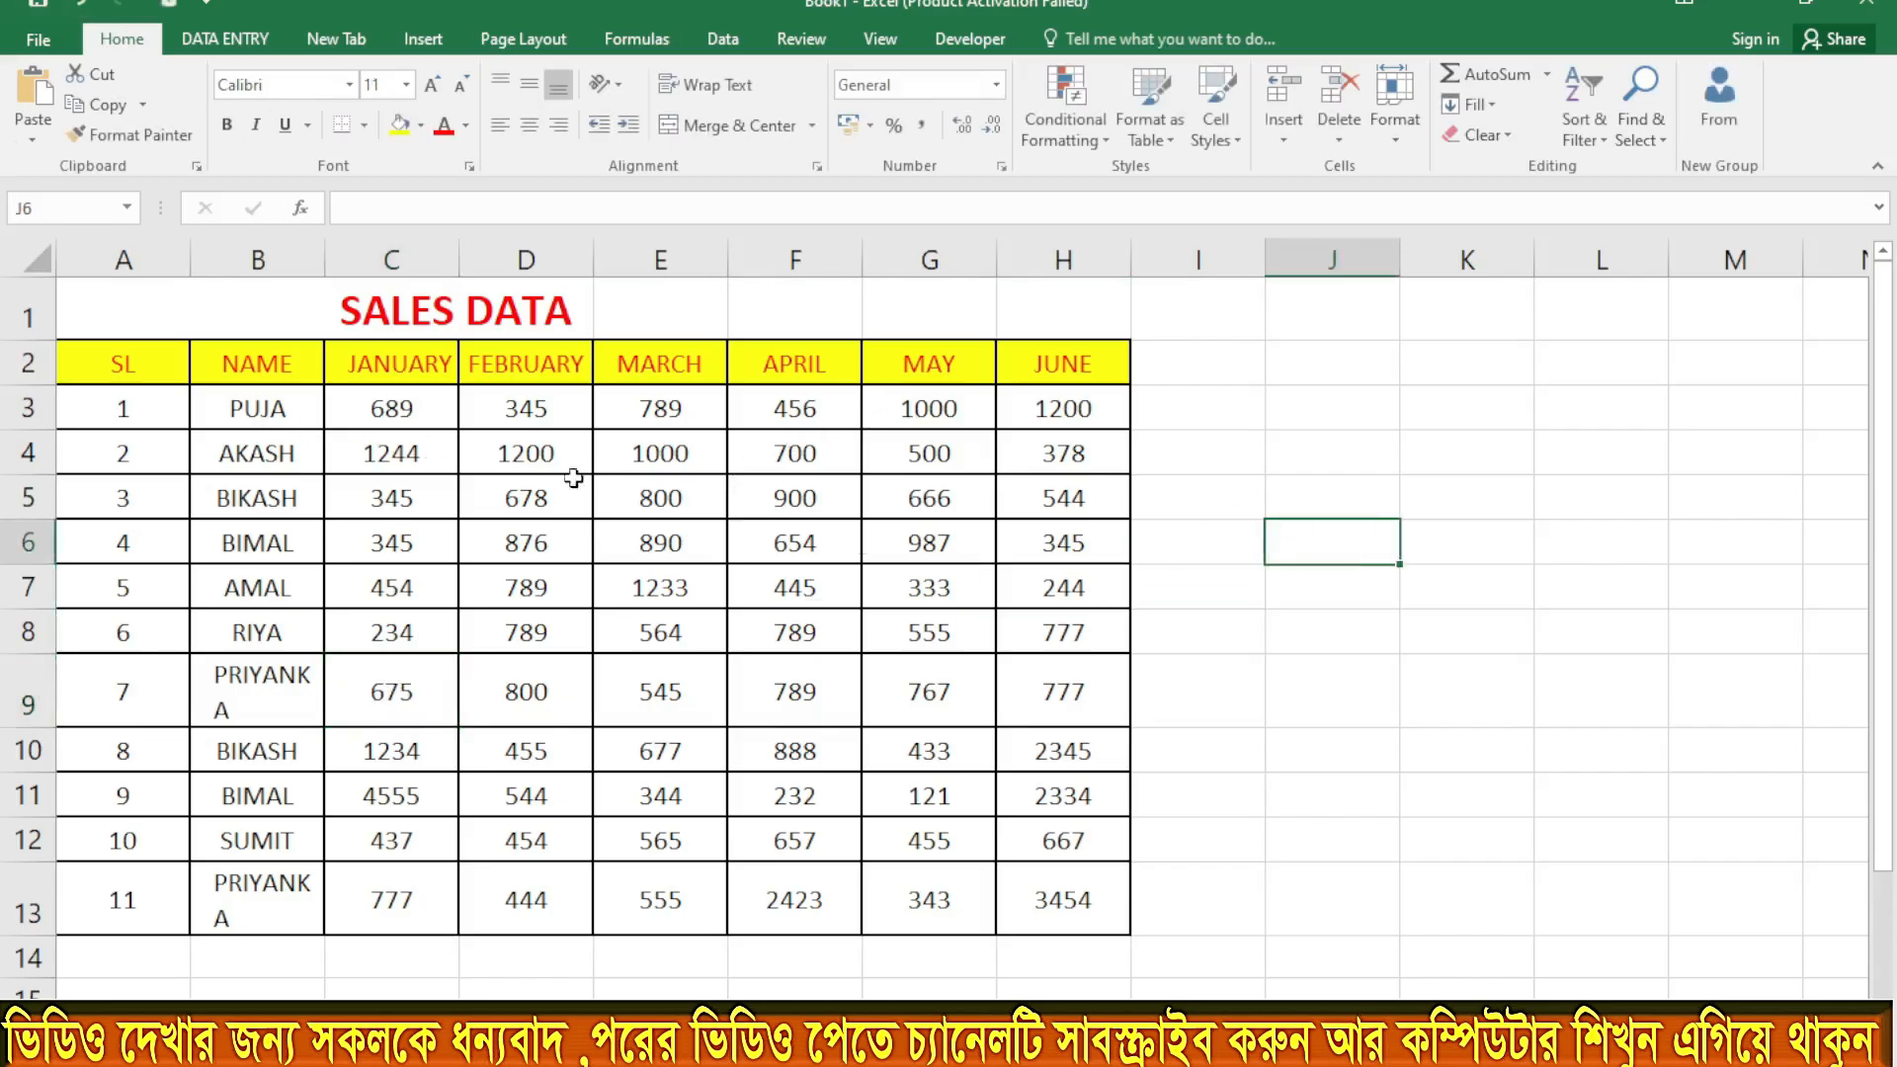
Step: Clear the pasted table from the worksheet and copy the SALES DATA heading with the entire table again from Word
mouse_move(89, 352)
mouse_down()
mouse_move(1077, 711)
mouse_move(1062, 904)
mouse_up()
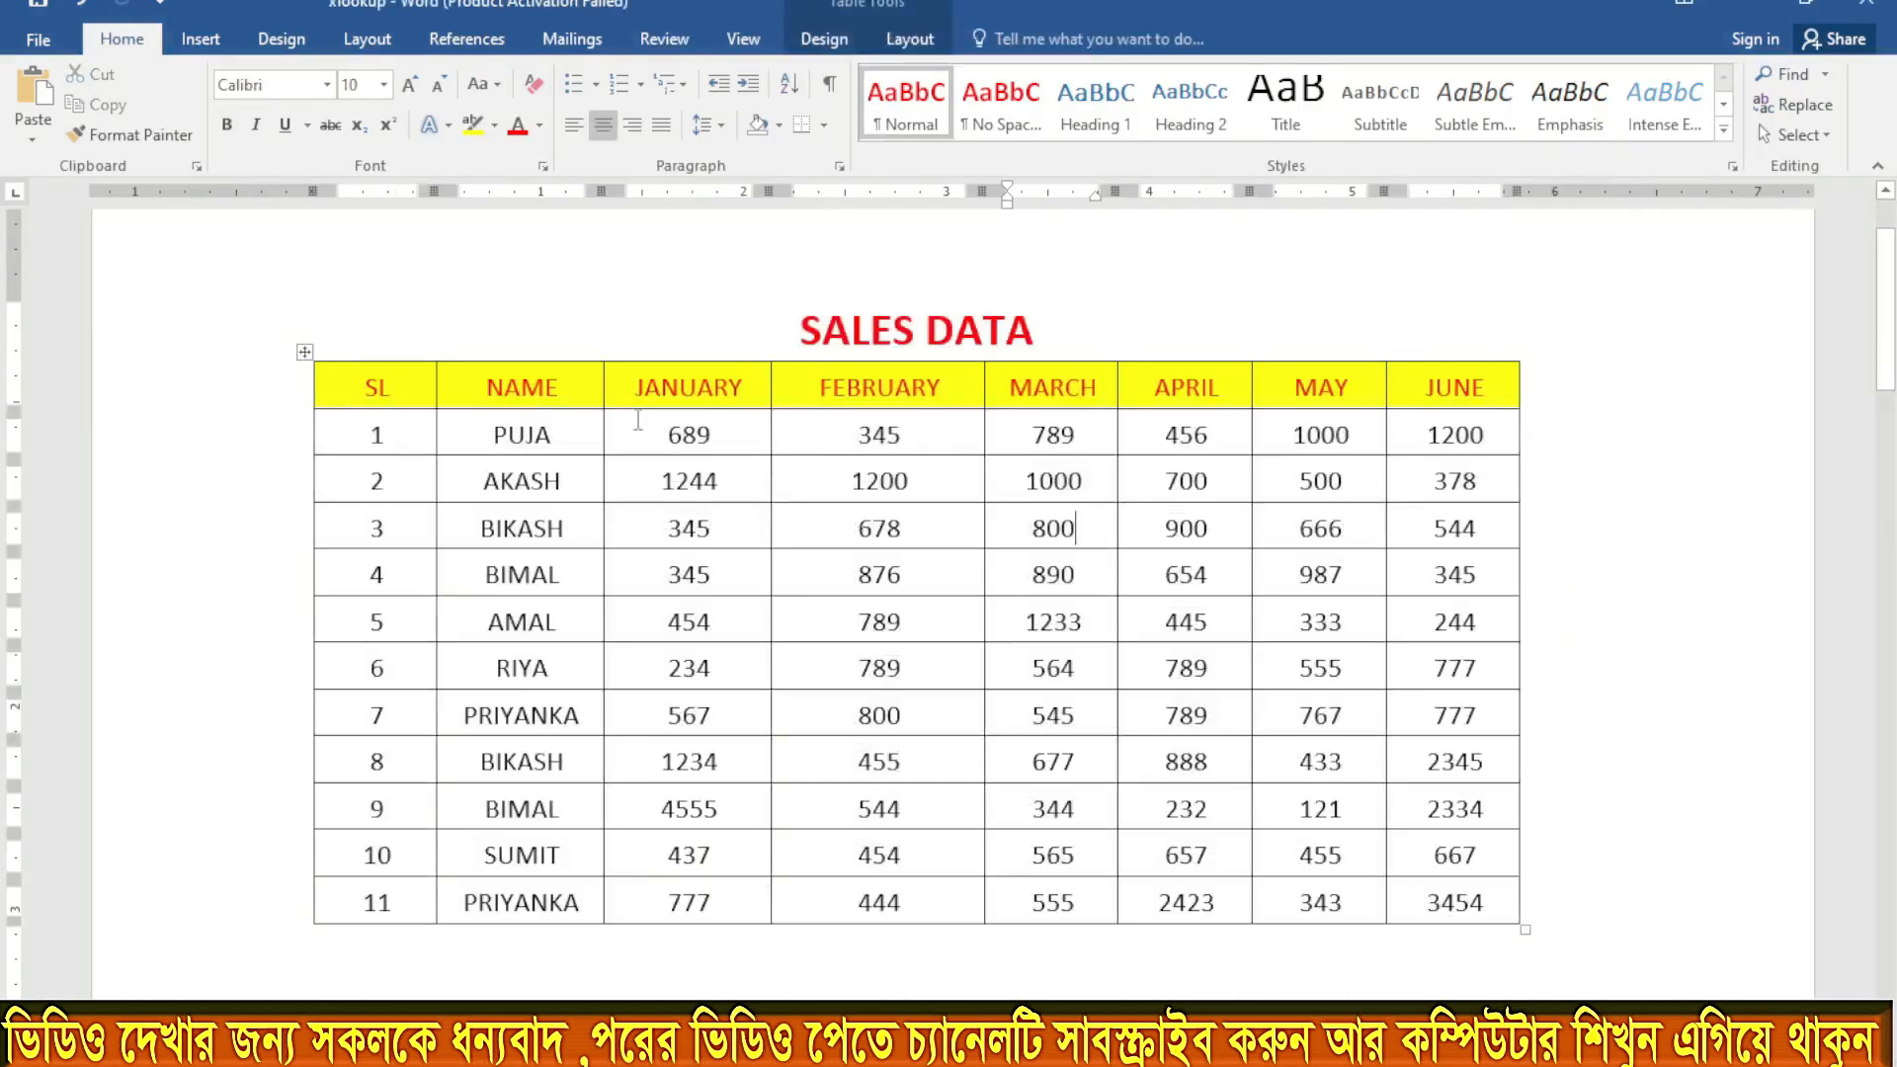
drag(345, 315, 1596, 902)
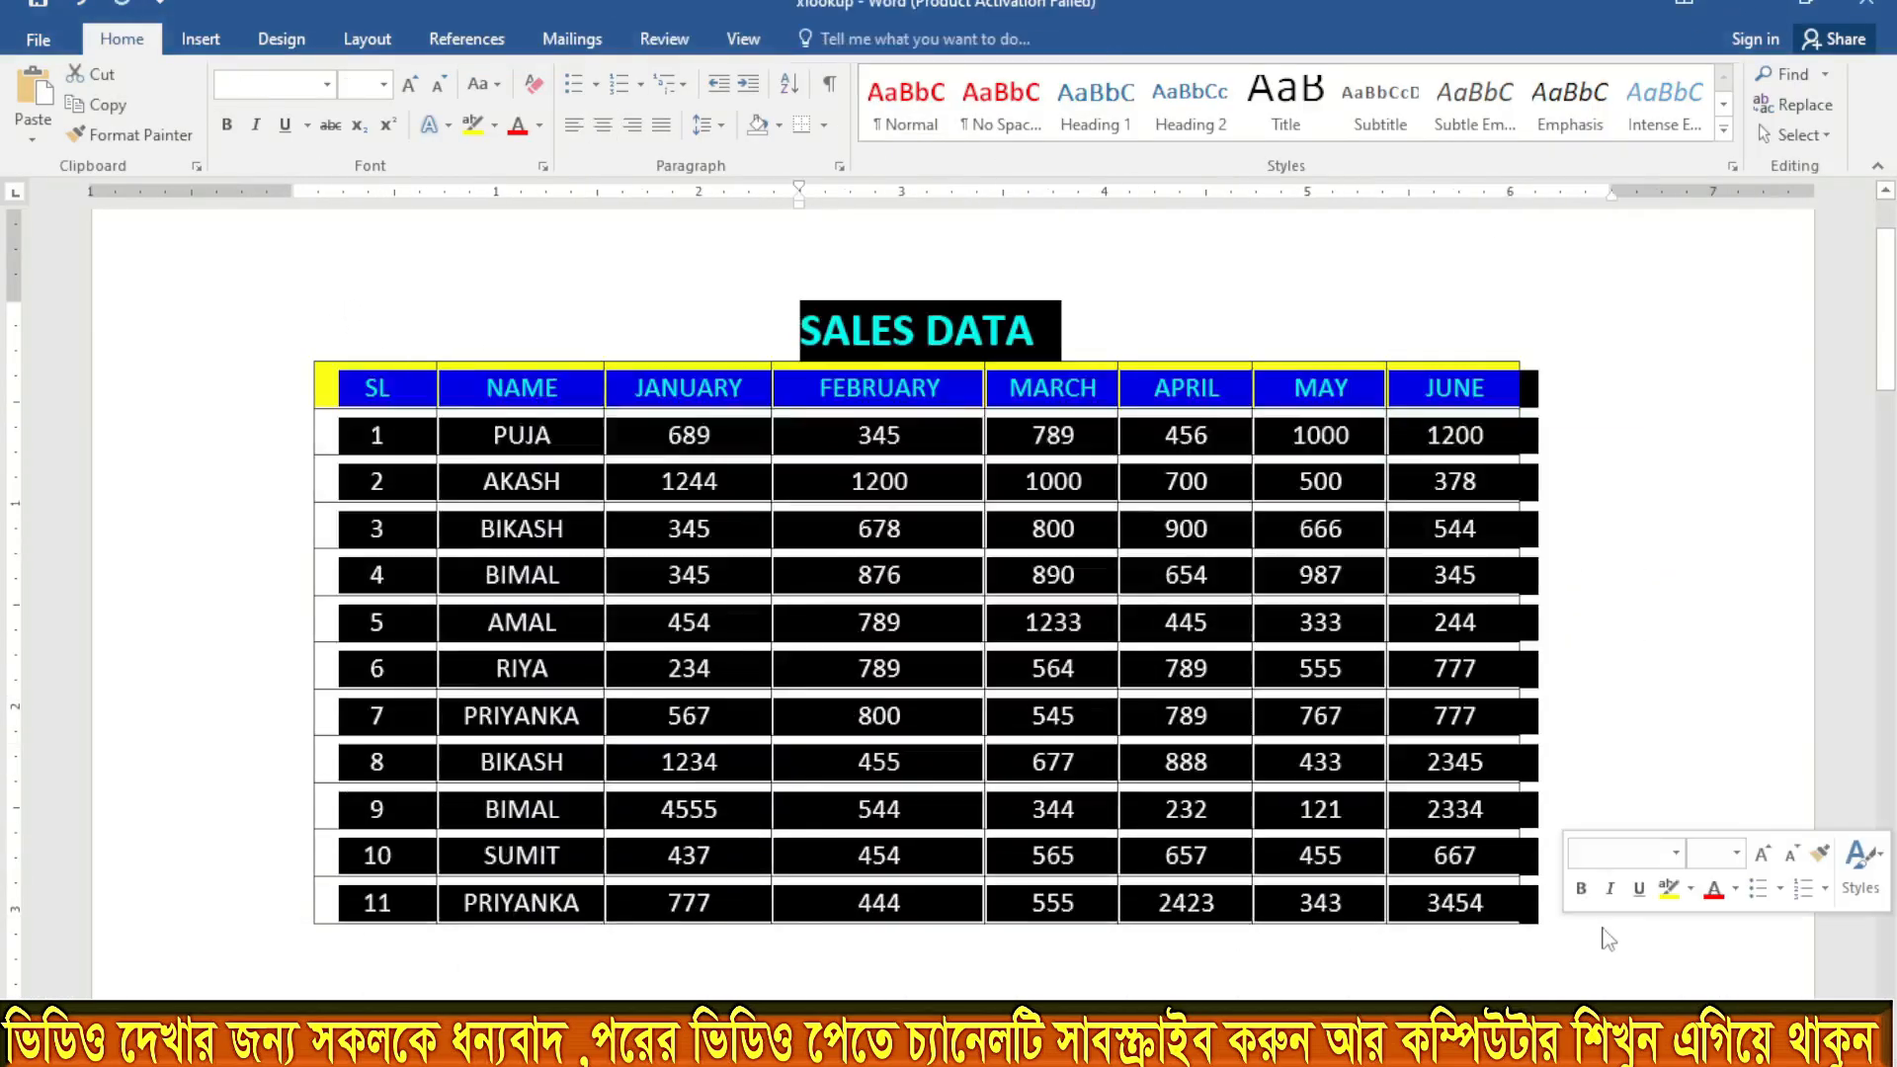
key(ctrl+c)
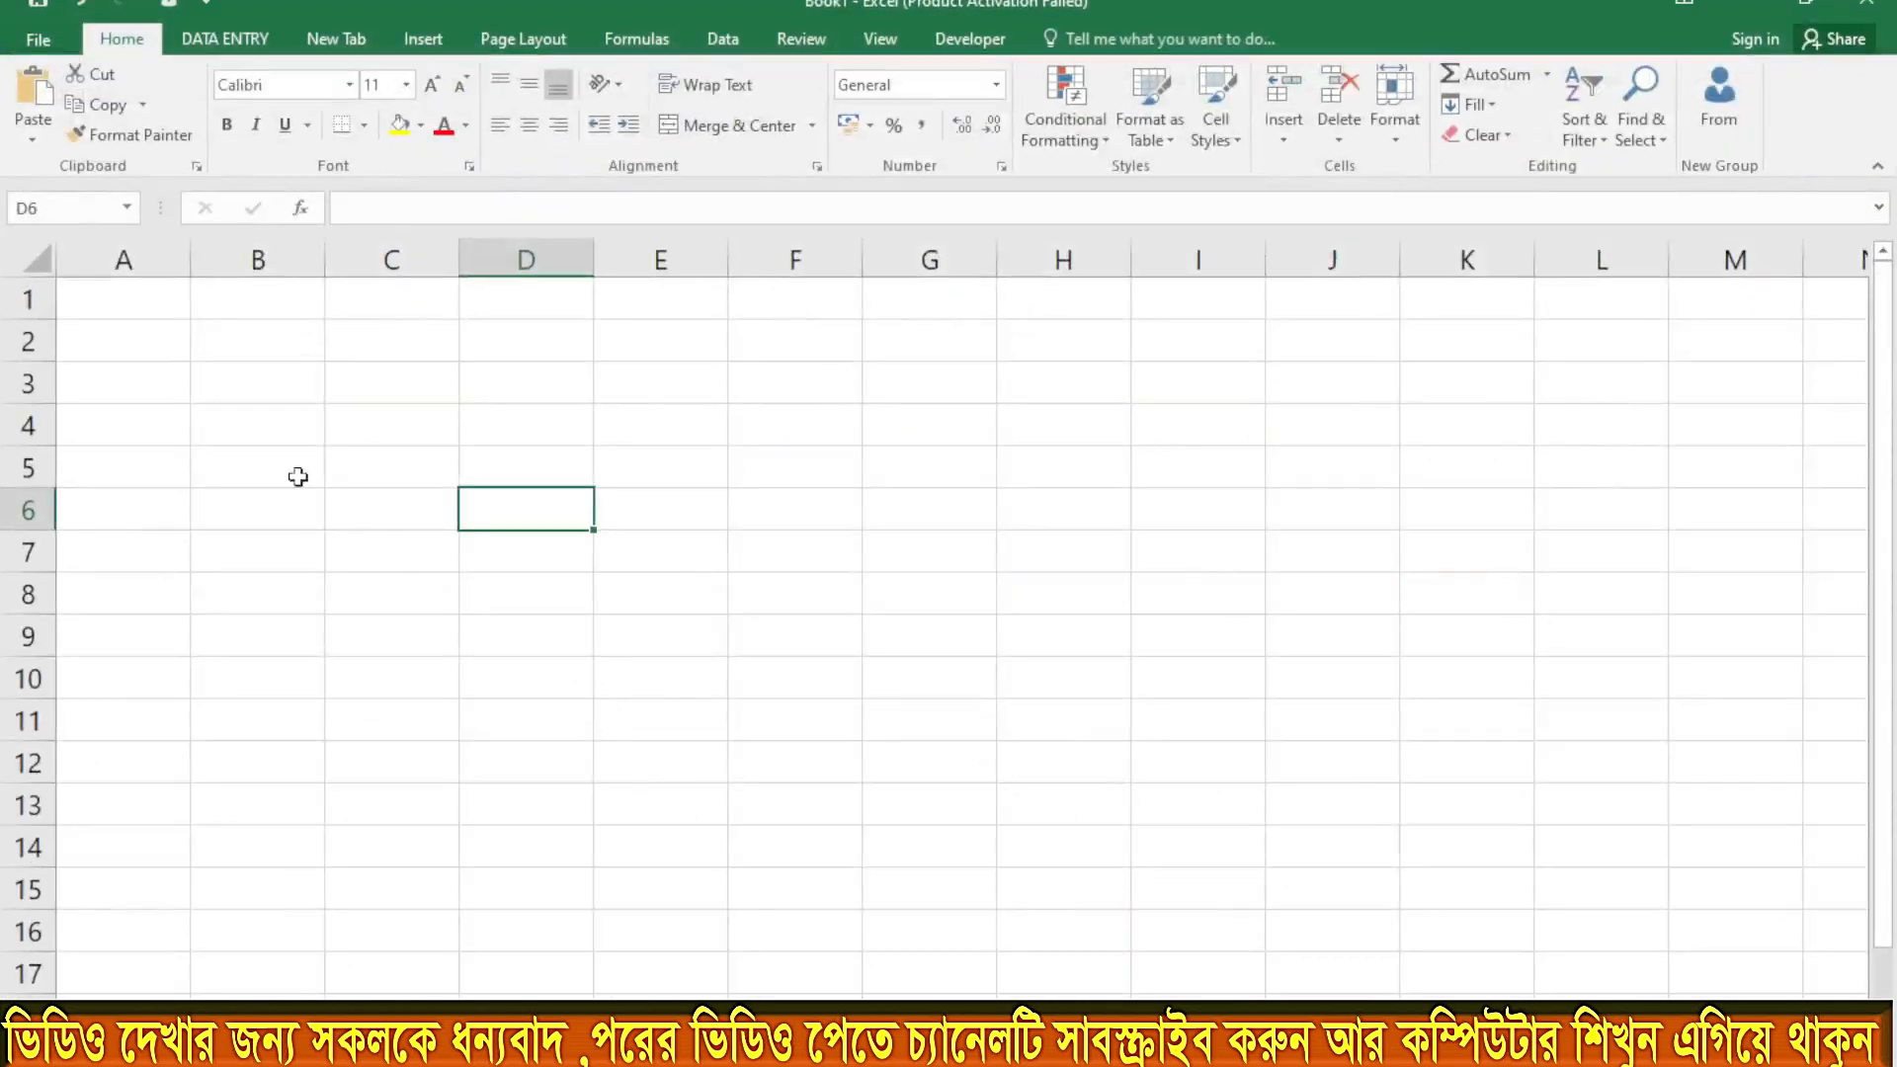
Step: In Excel, paste the copied heading and table as unformatted Text with Paste Special, starting at cell A1
click(140, 302)
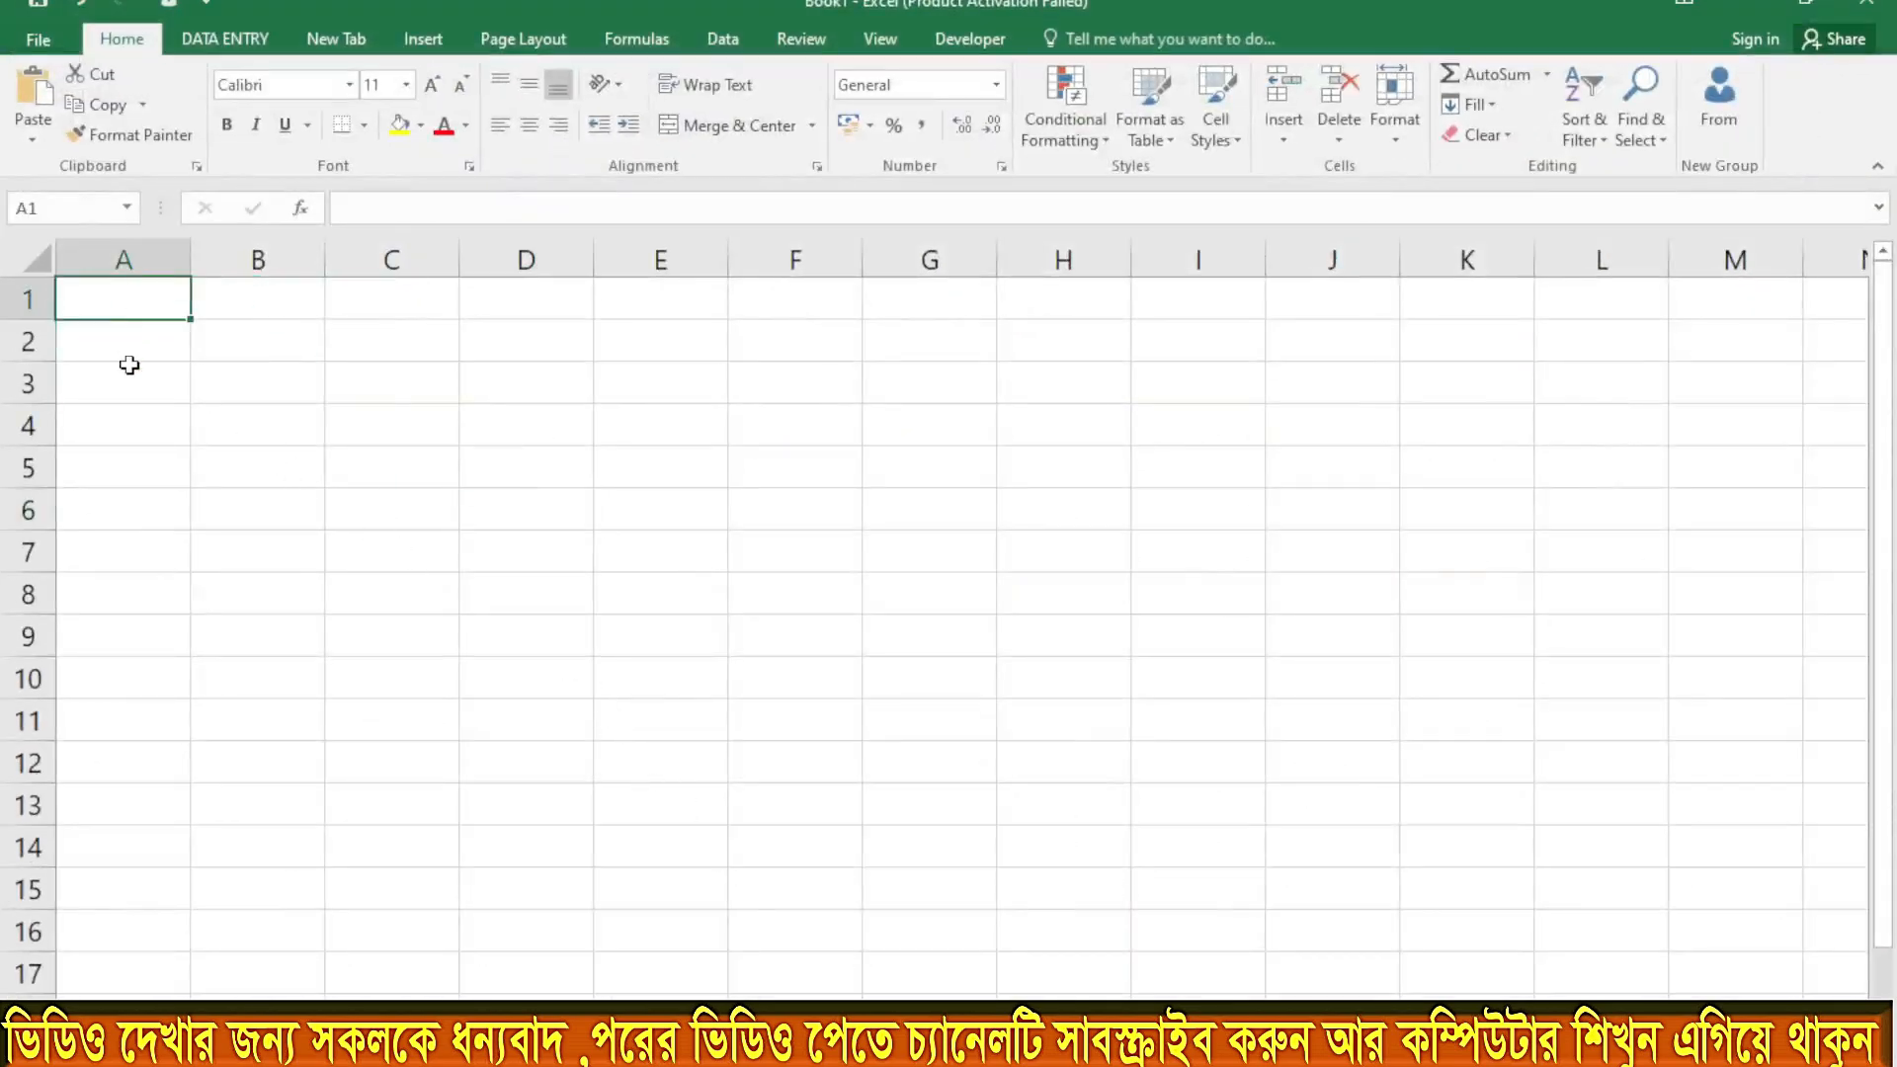
right_click(98, 292)
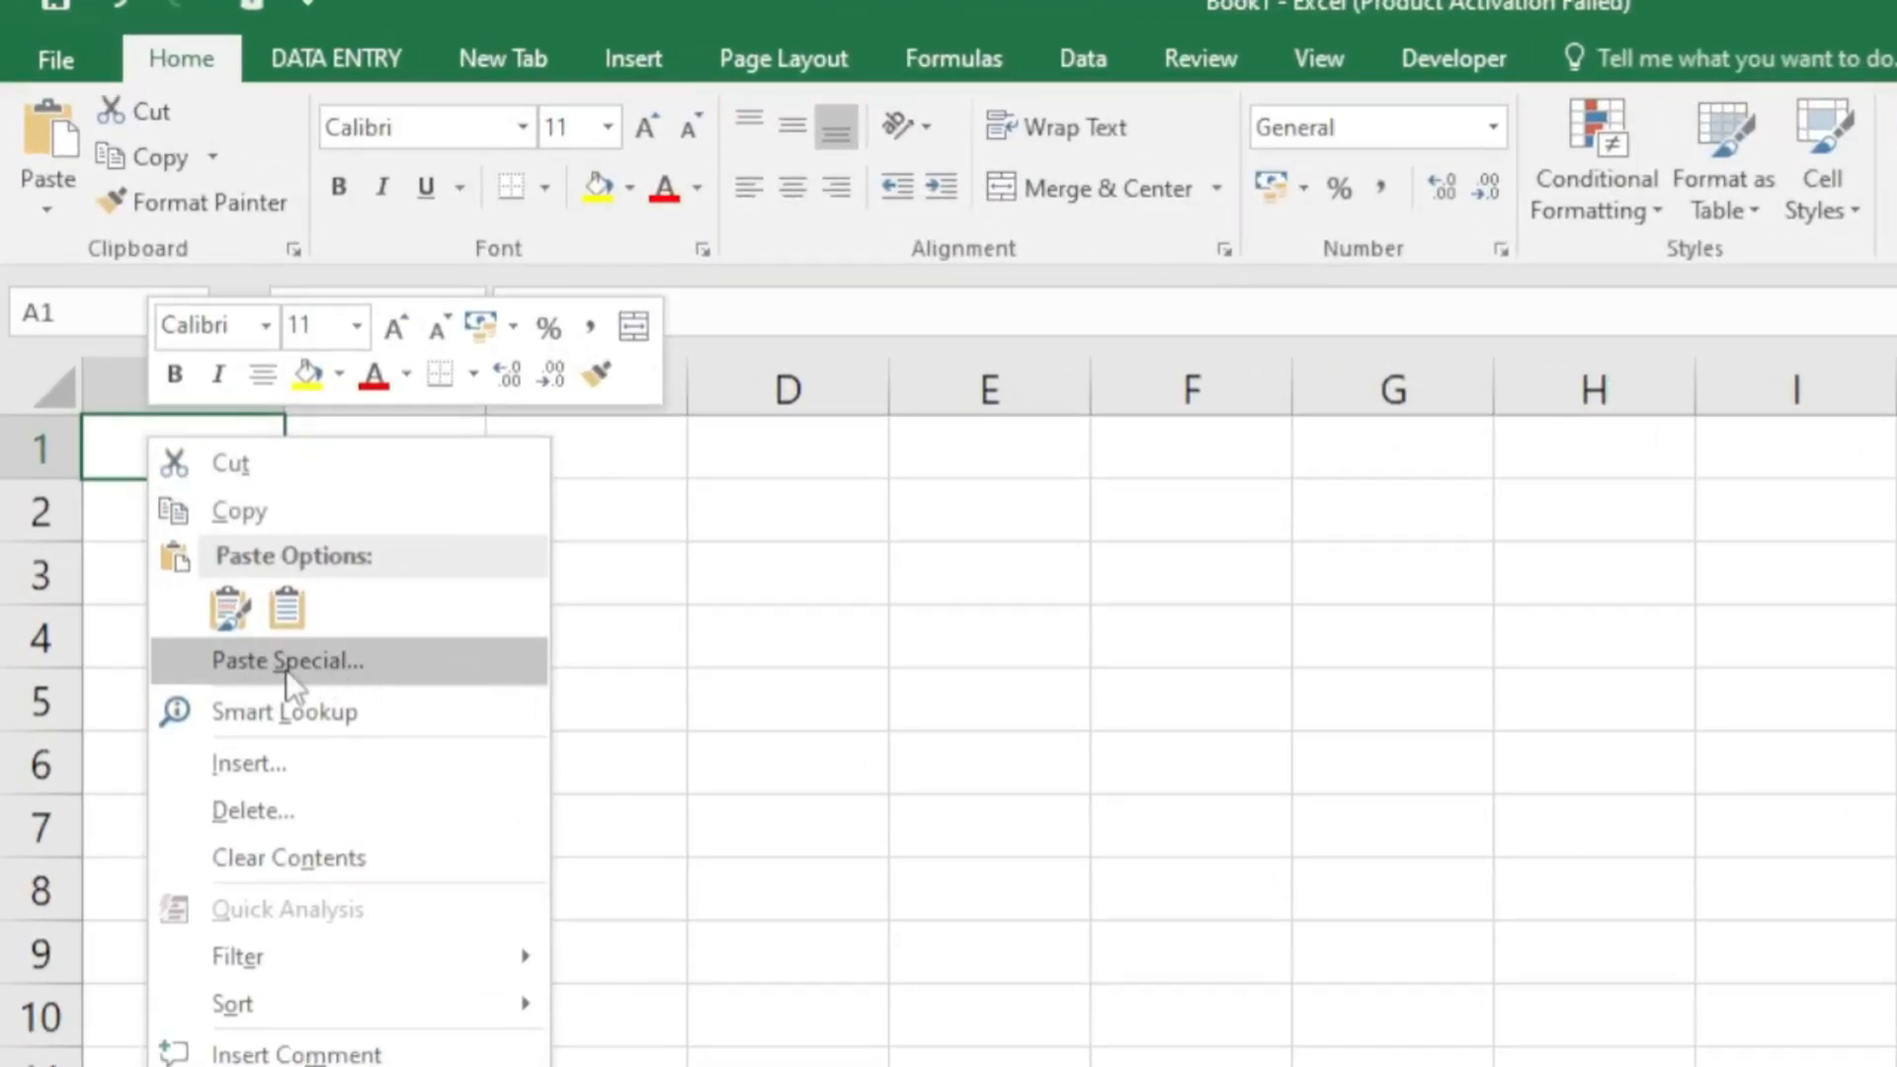
click(286, 662)
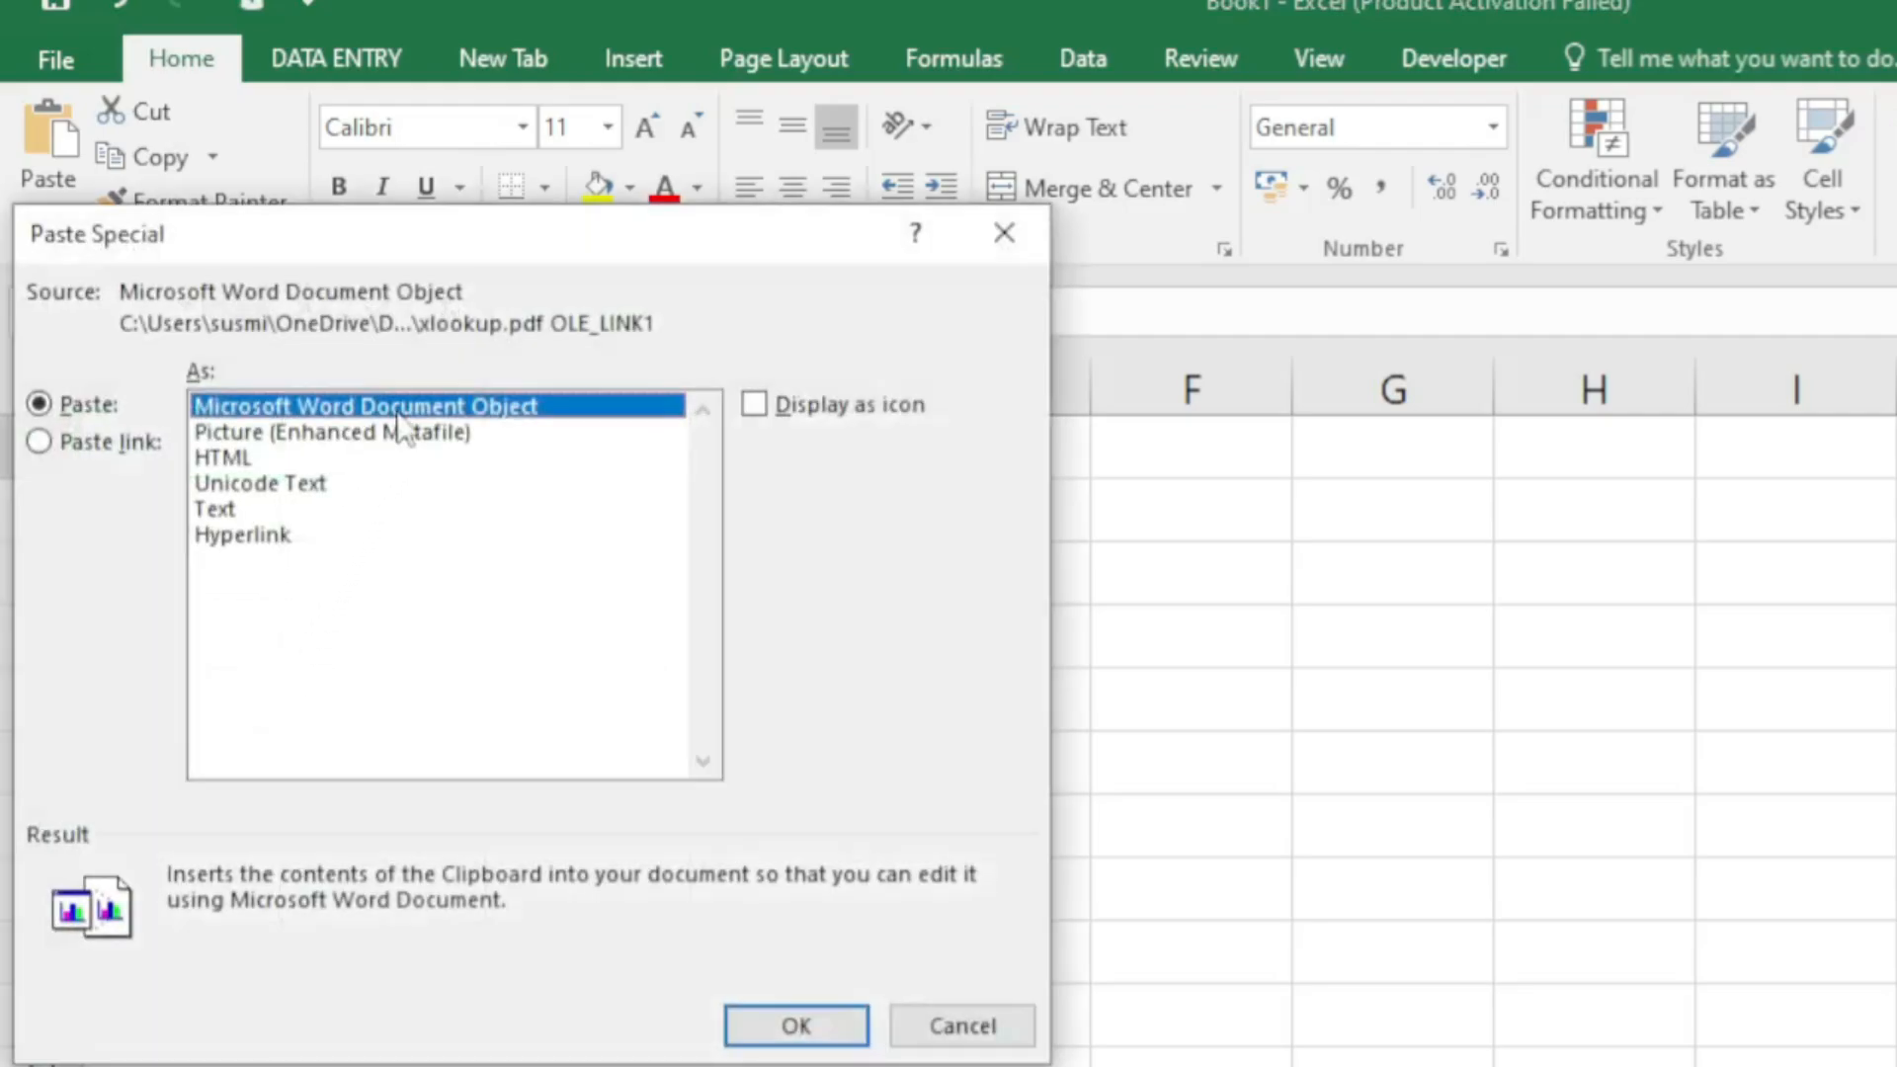
drag(412, 227, 505, 223)
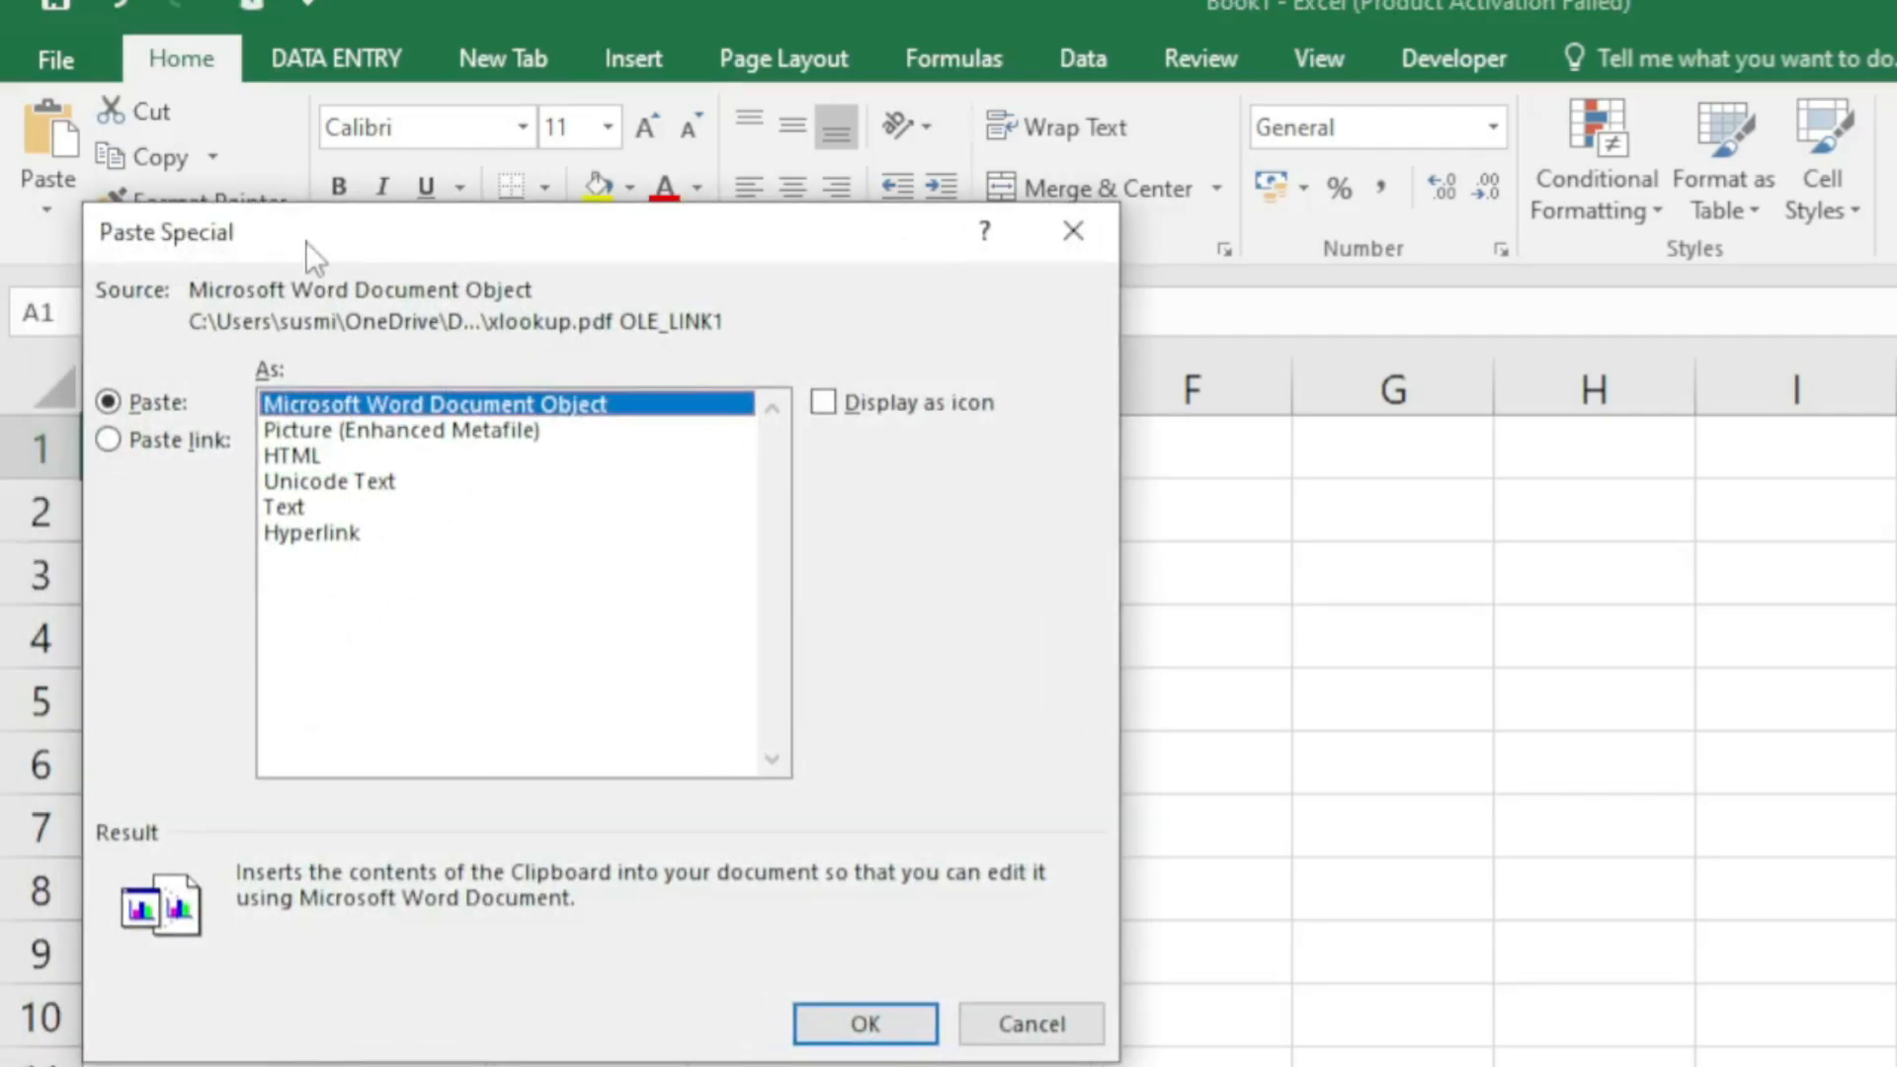
drag(305, 241, 302, 222)
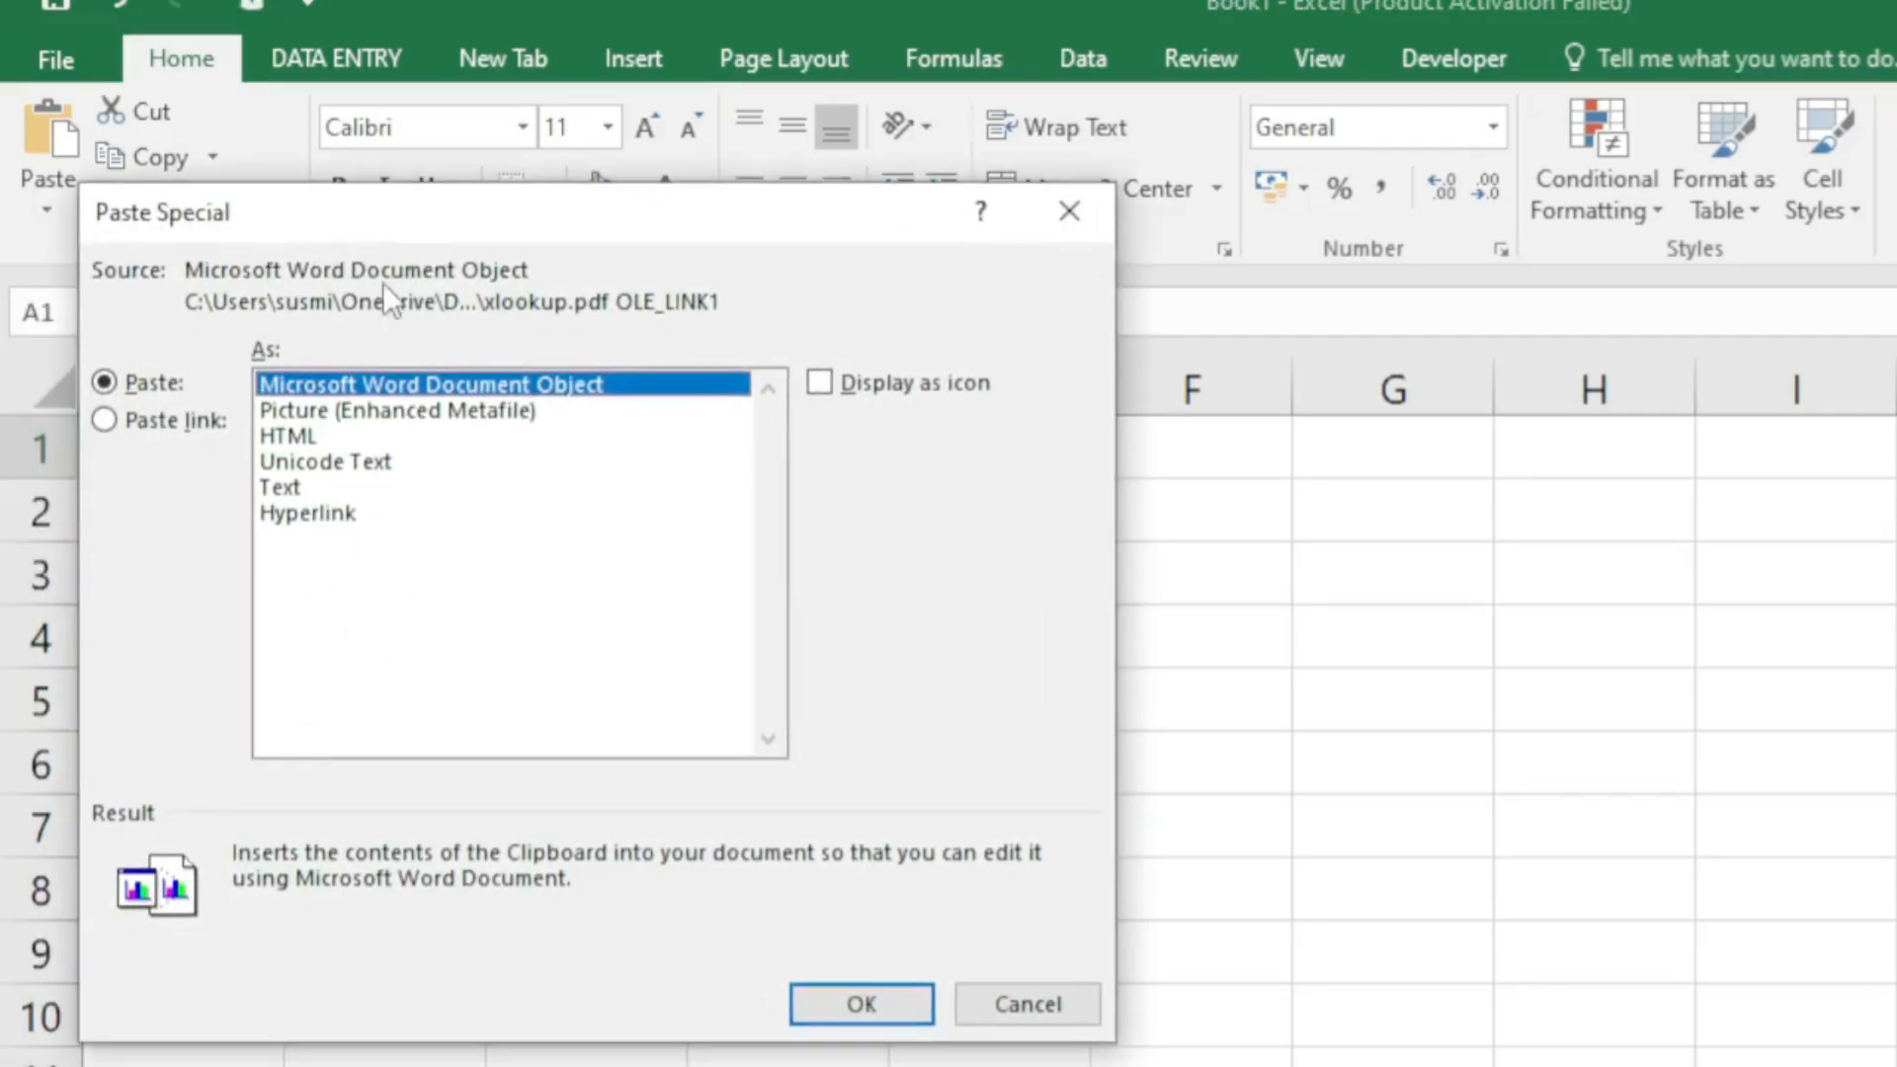
click(282, 488)
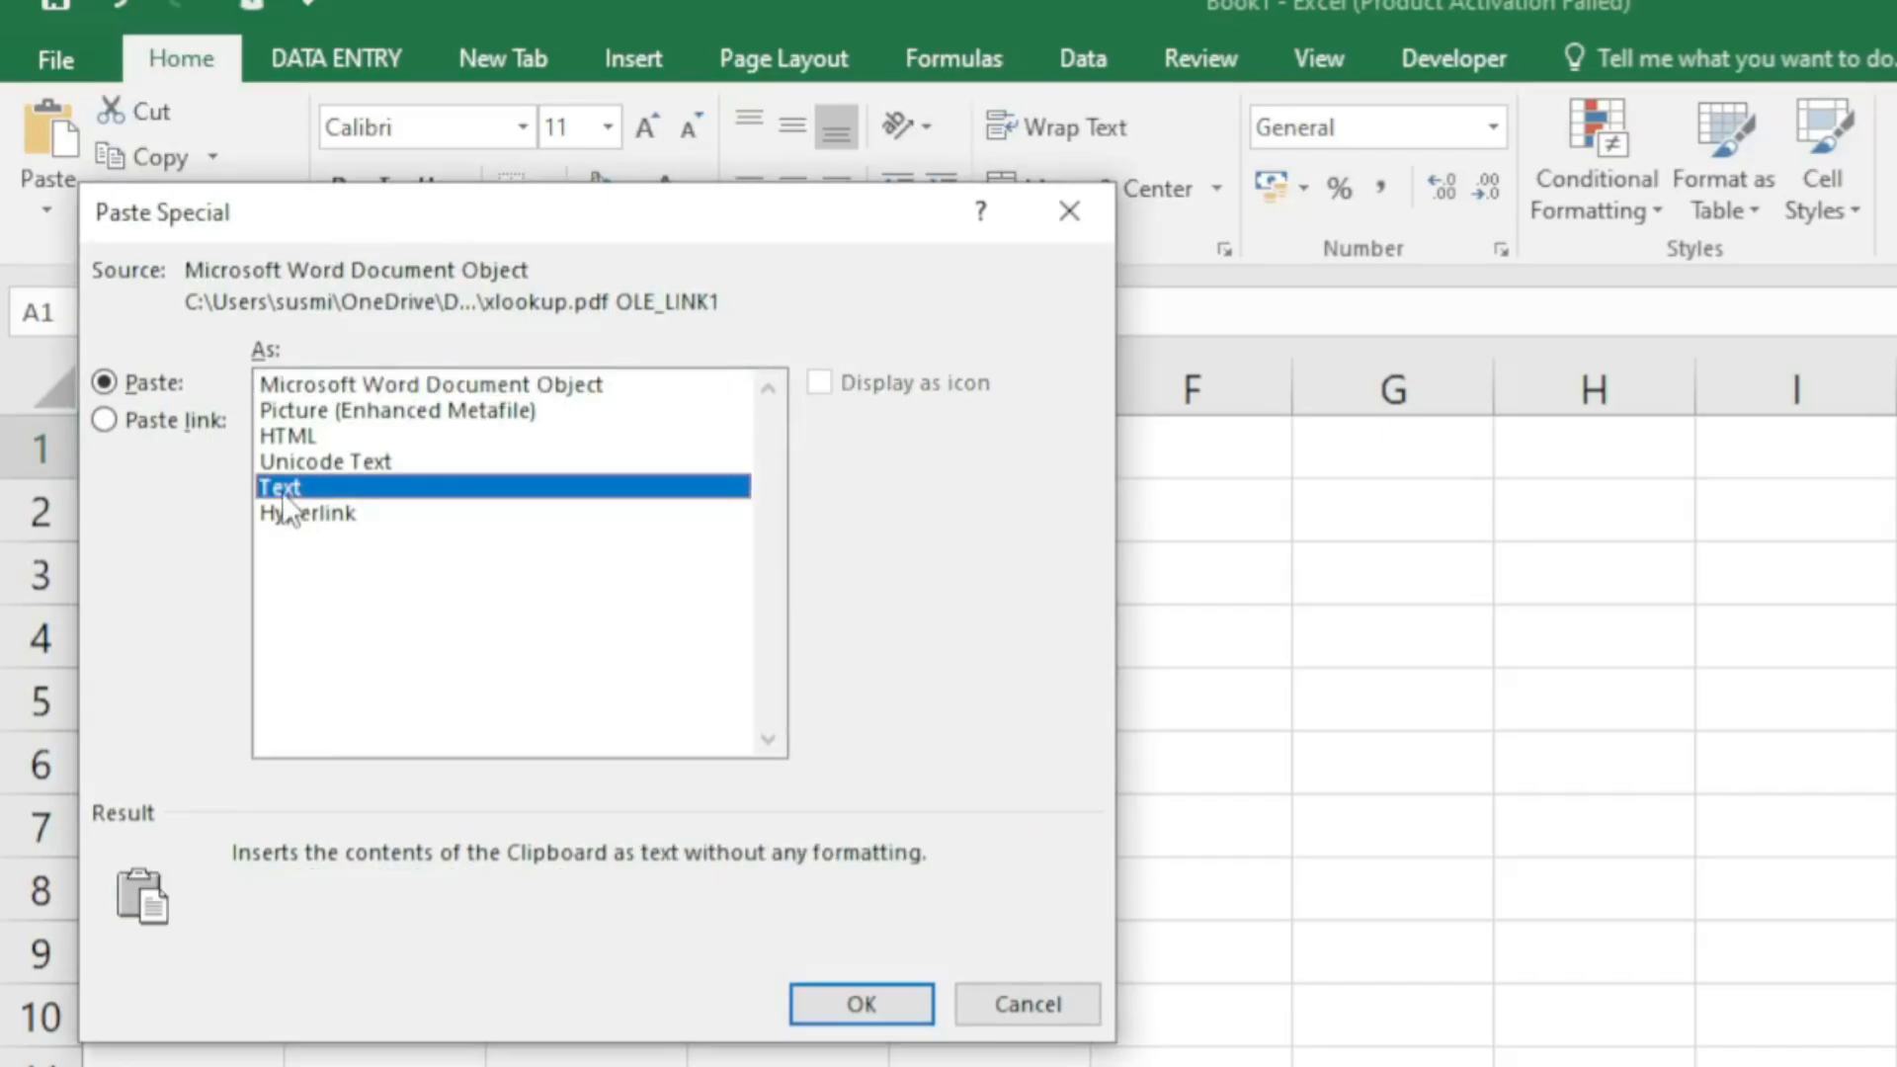
click(858, 1005)
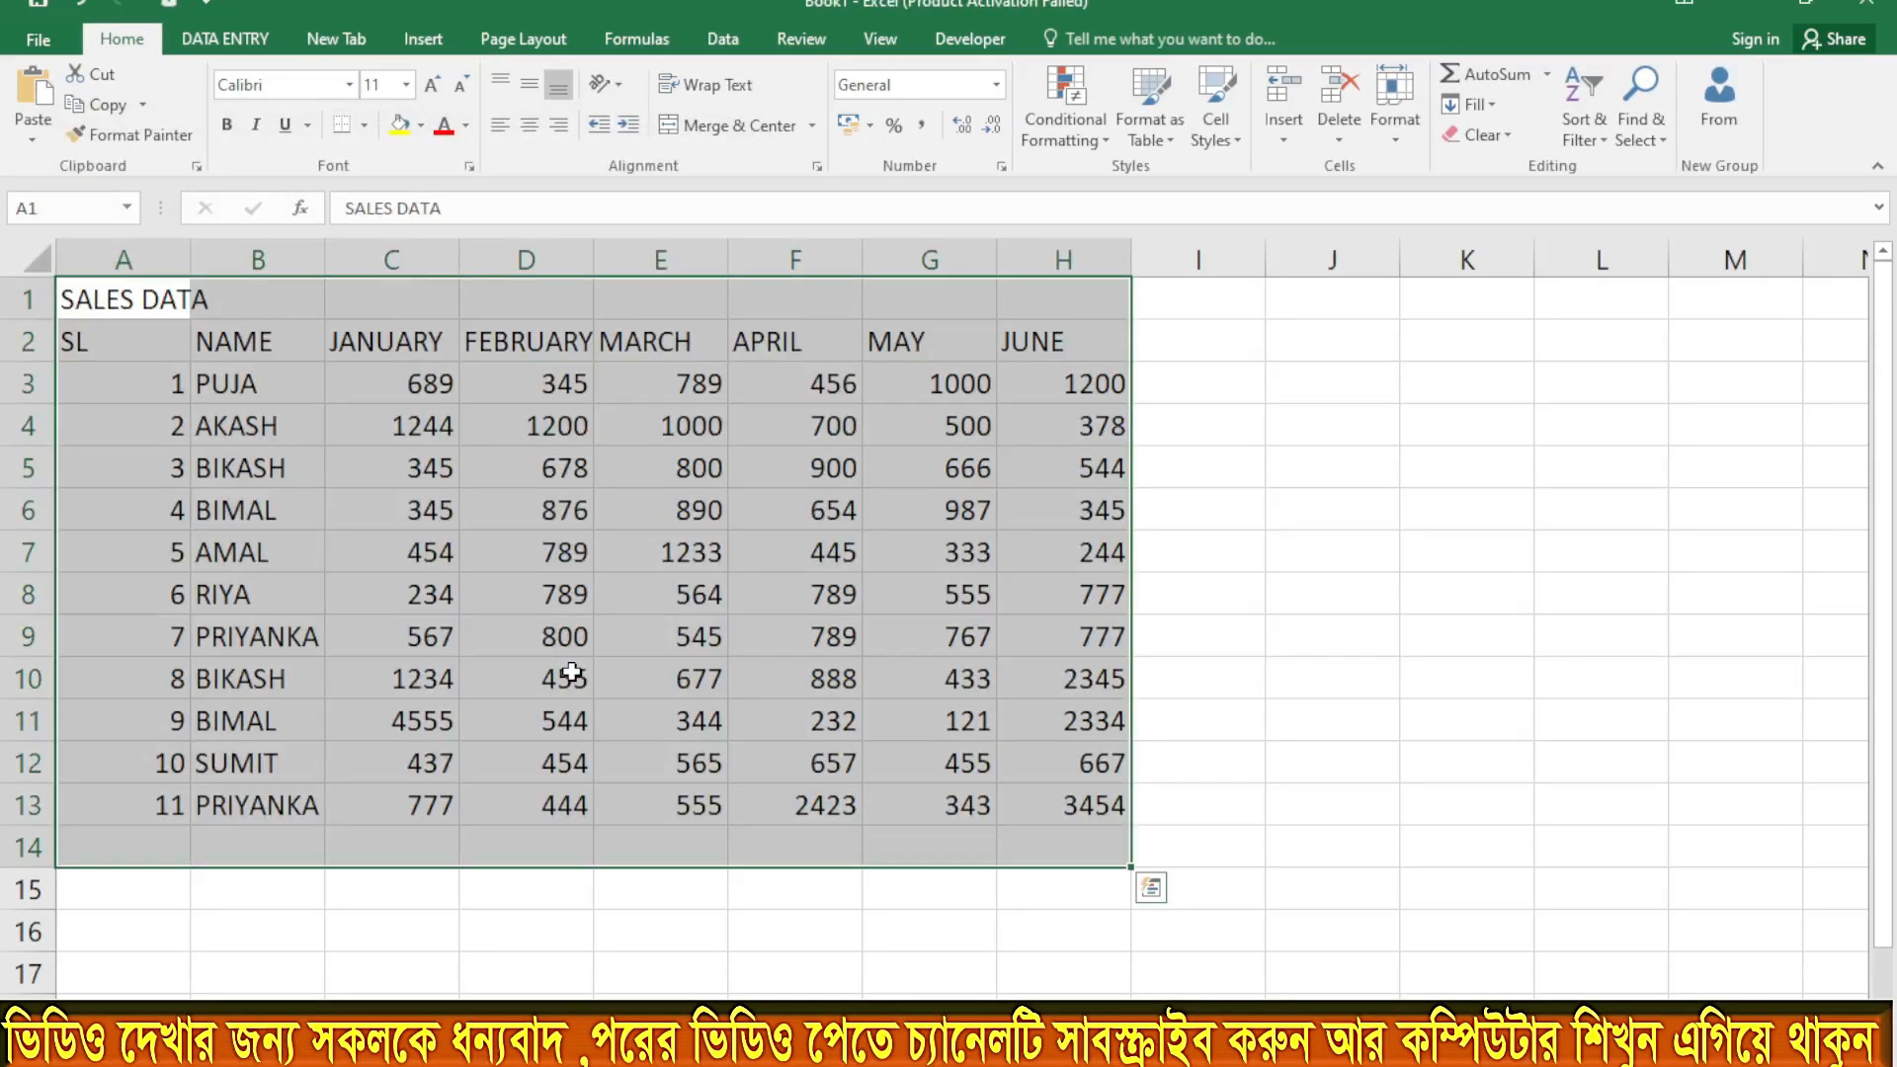
click(570, 673)
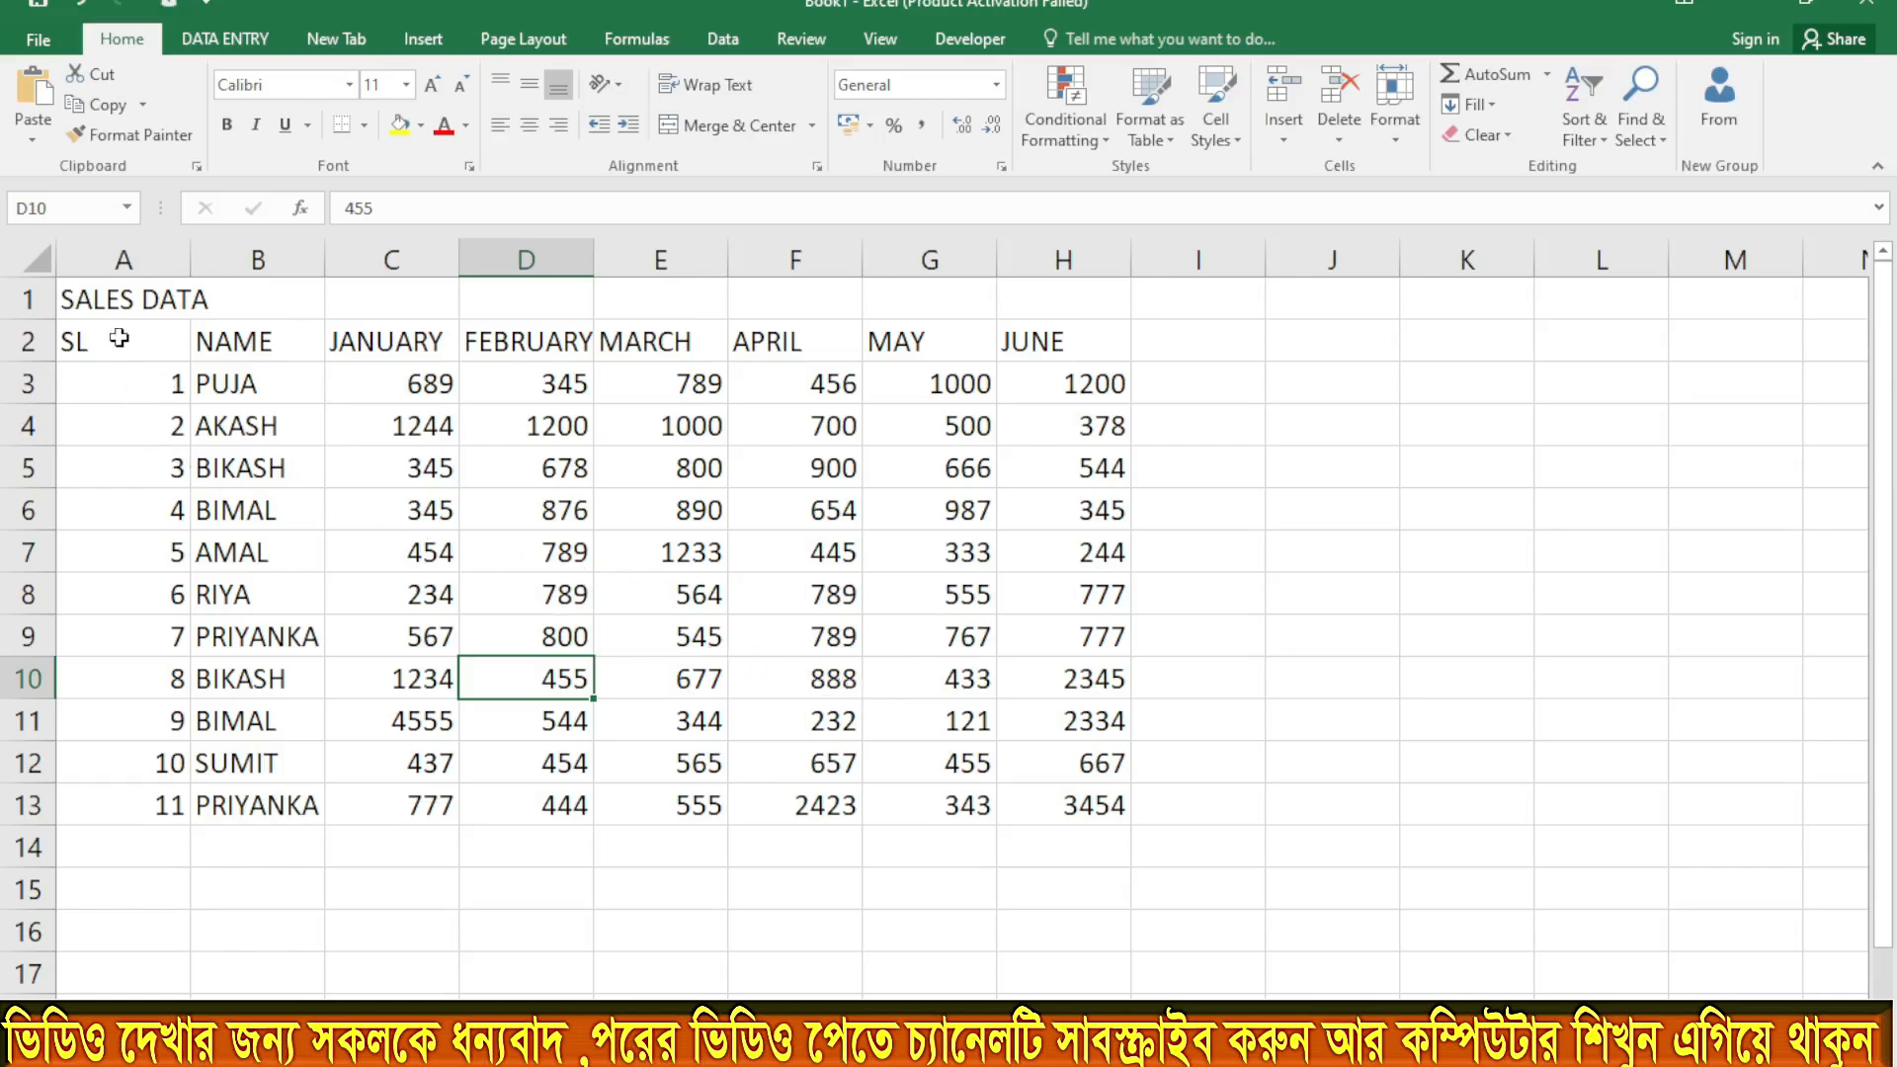
Step: Apply all borders to the table range A2:H13 and centre its contents horizontally
drag(120, 338, 1058, 808)
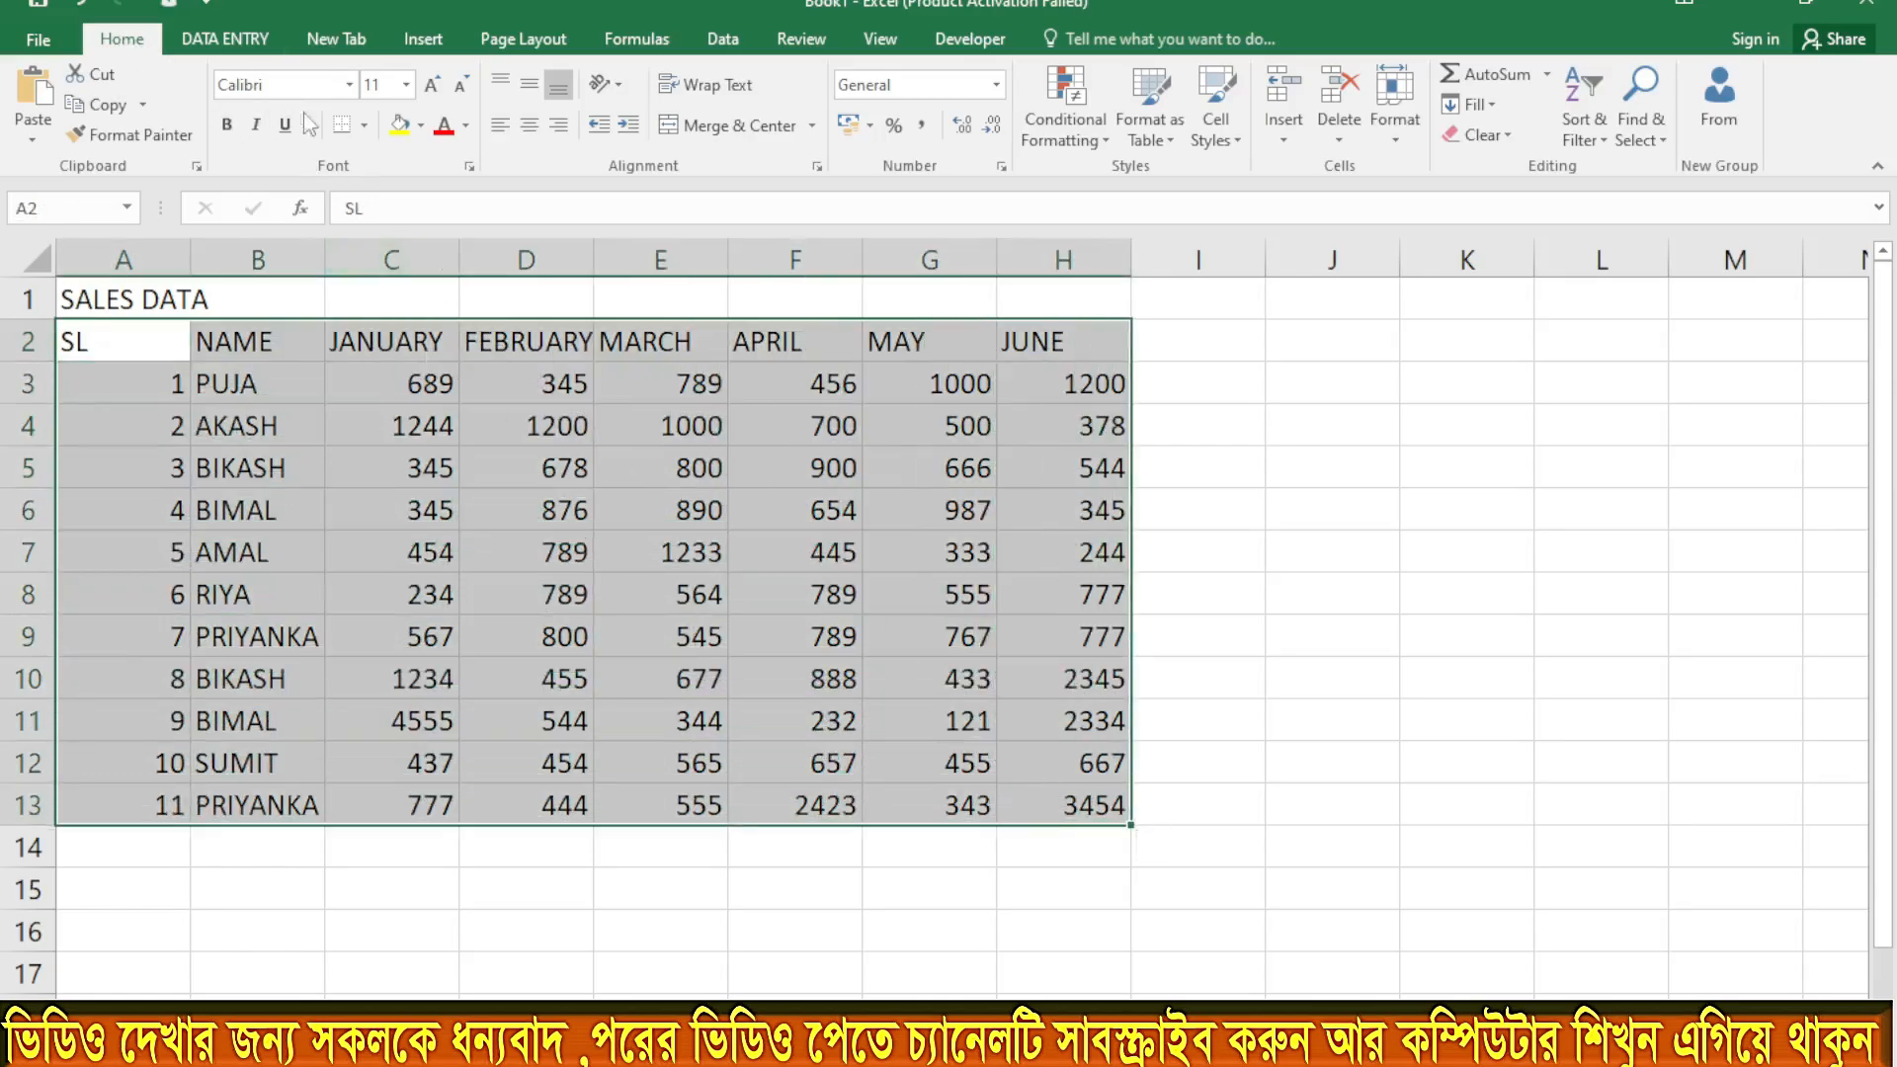
click(364, 126)
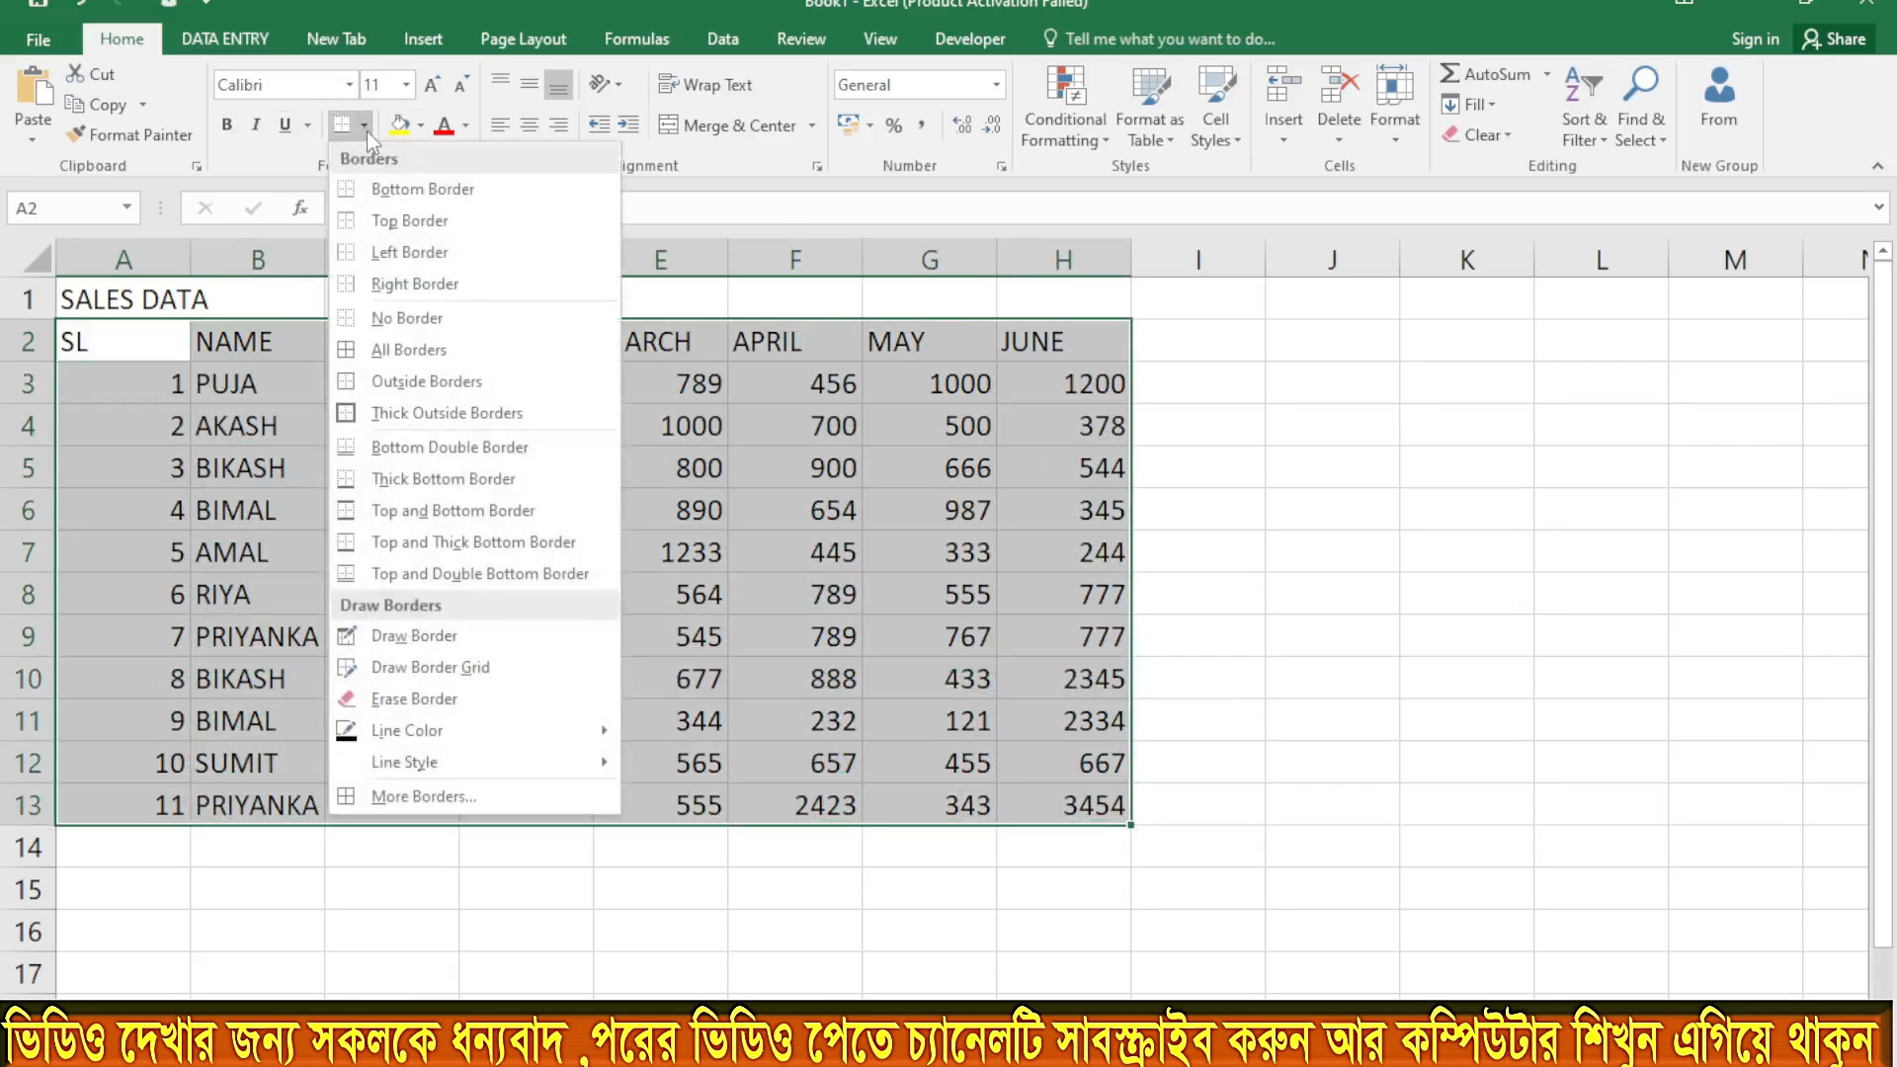
click(402, 360)
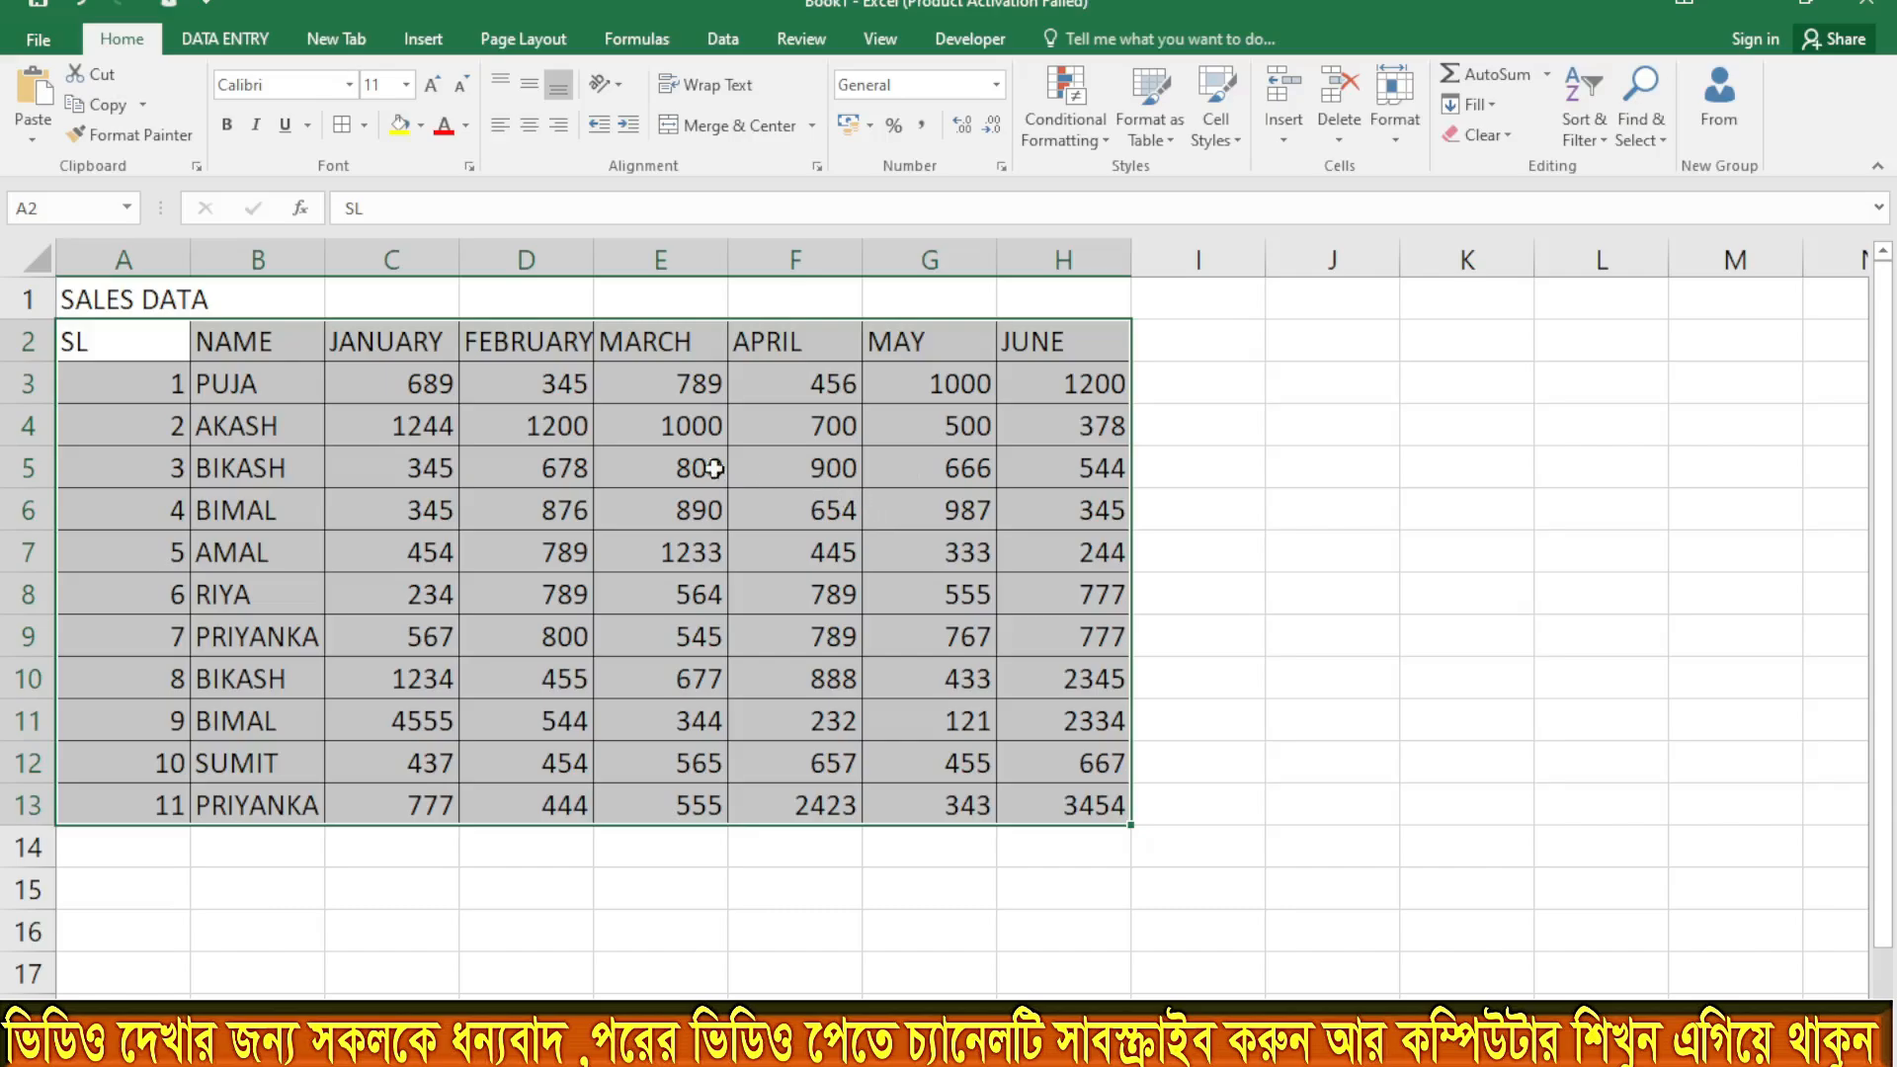
click(534, 128)
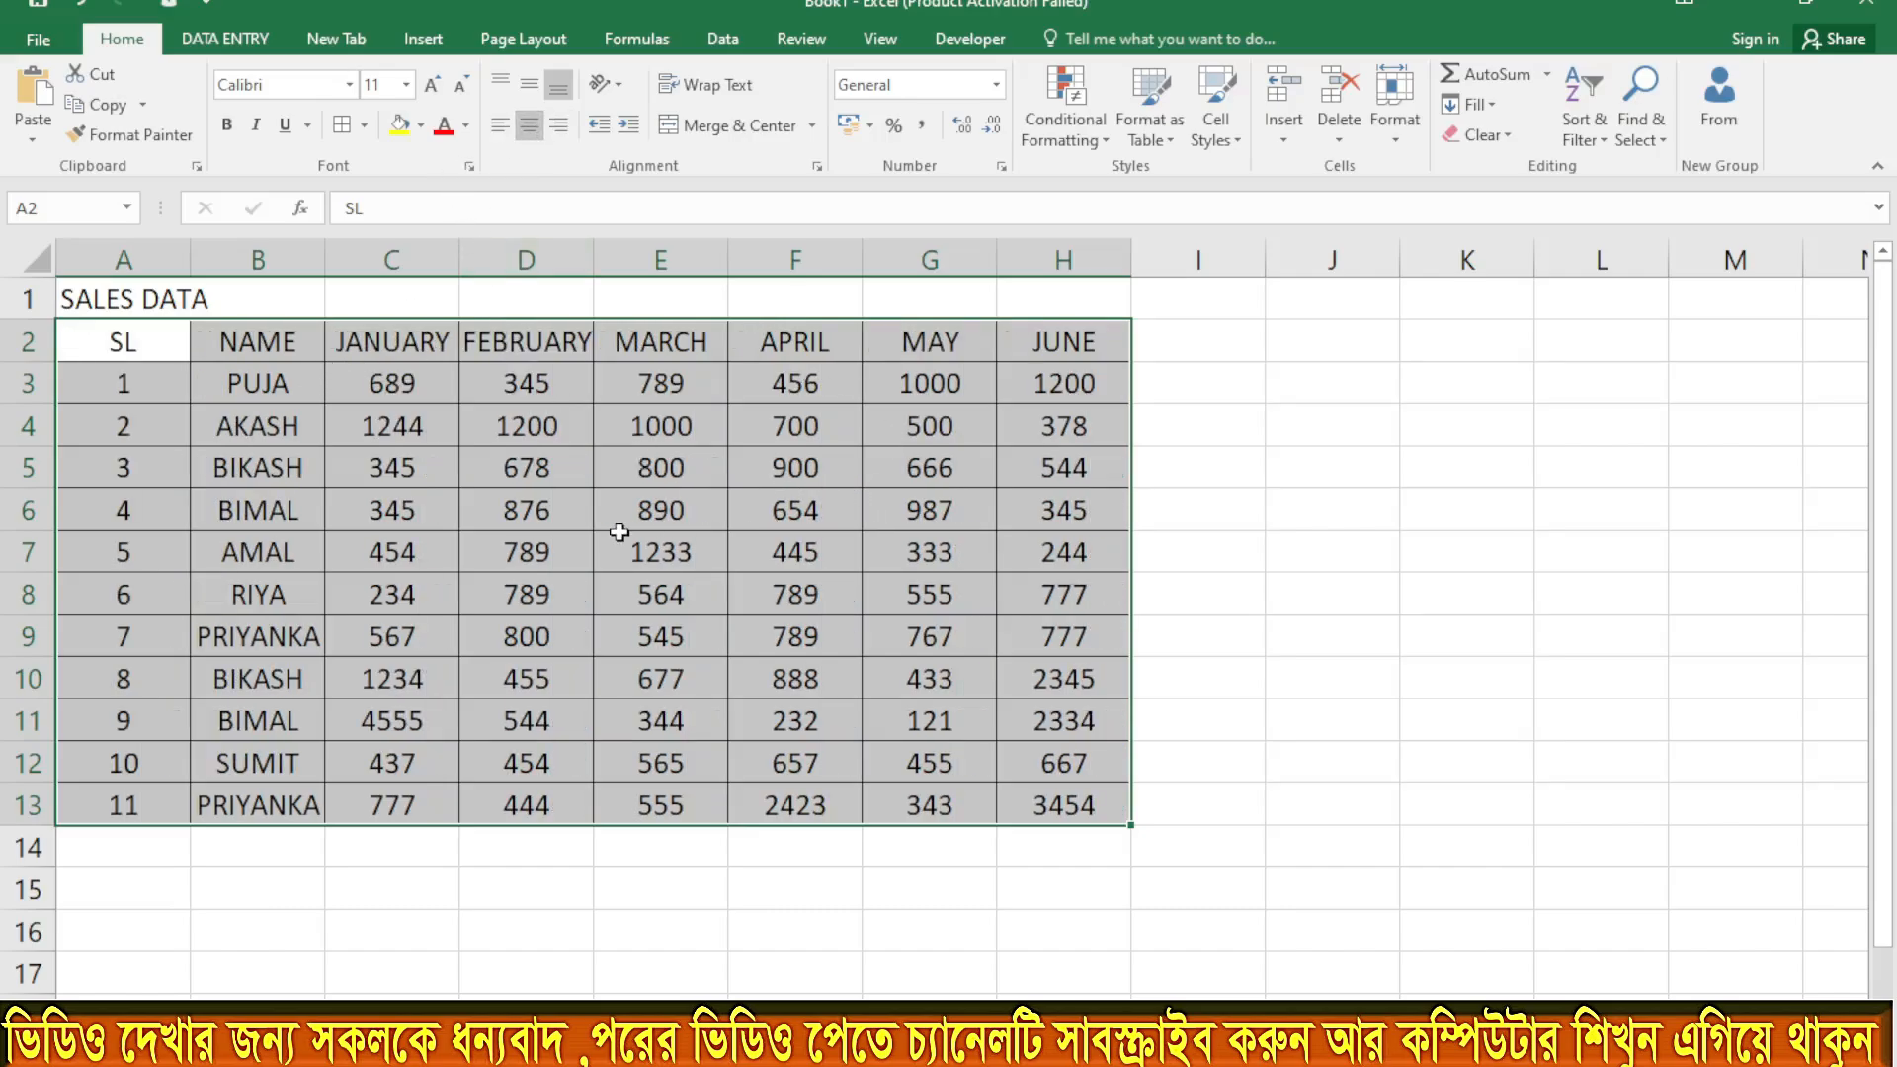
click(700, 516)
click(212, 423)
Step: Give the header row A2:H2 a yellow fill and red font colour
click(144, 341)
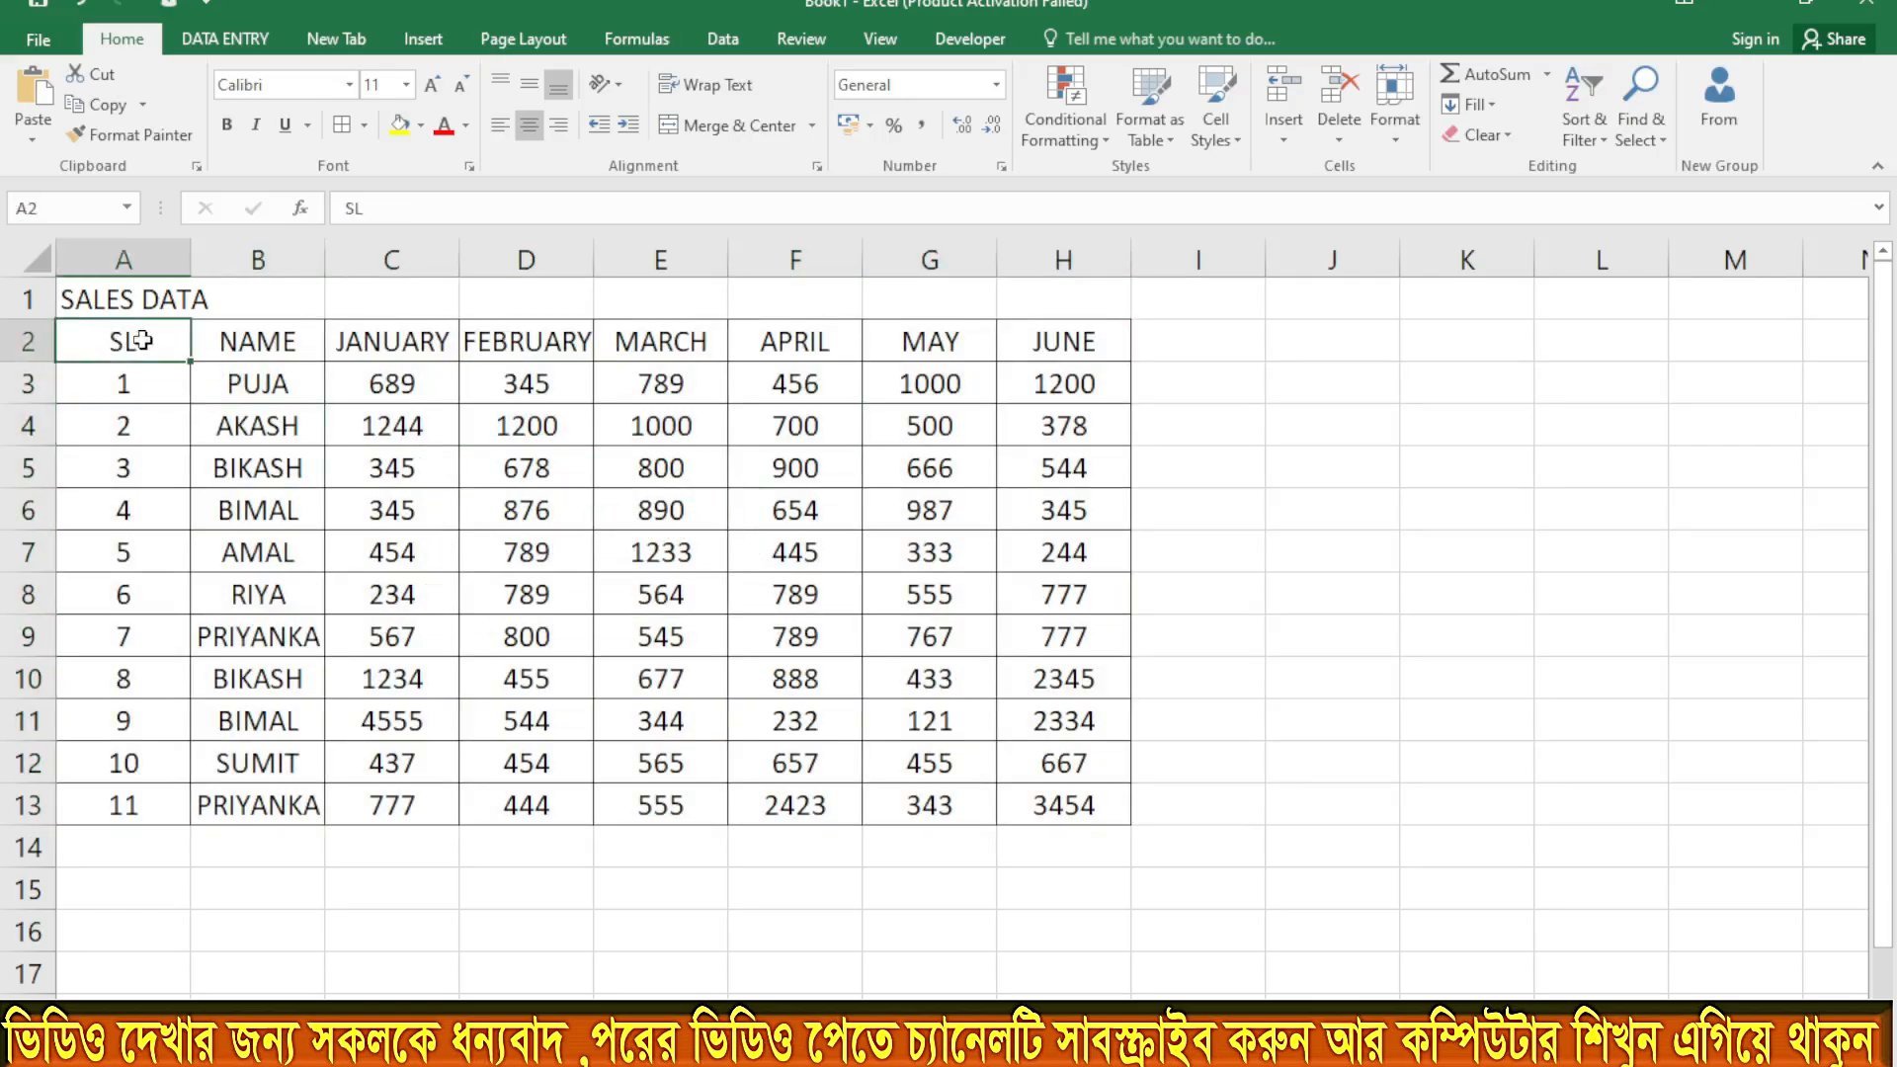
drag(143, 341, 1051, 343)
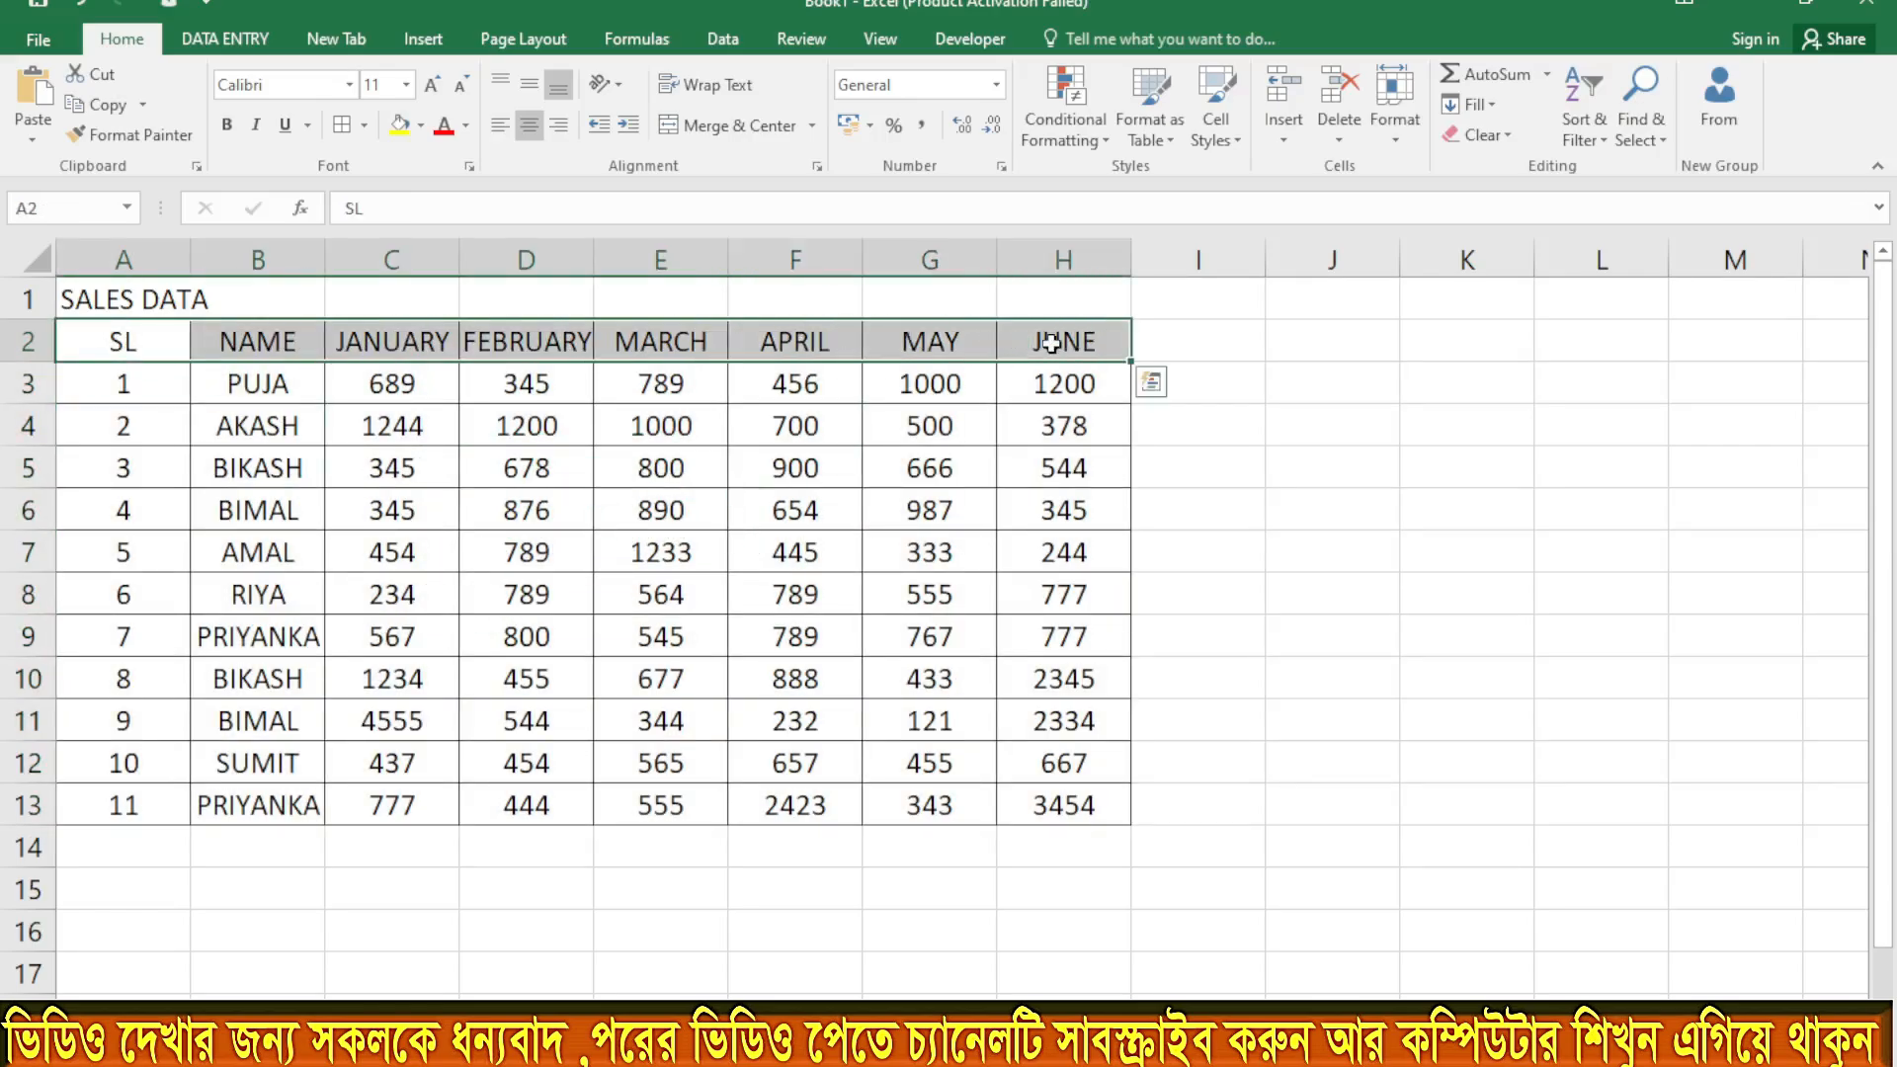
click(403, 126)
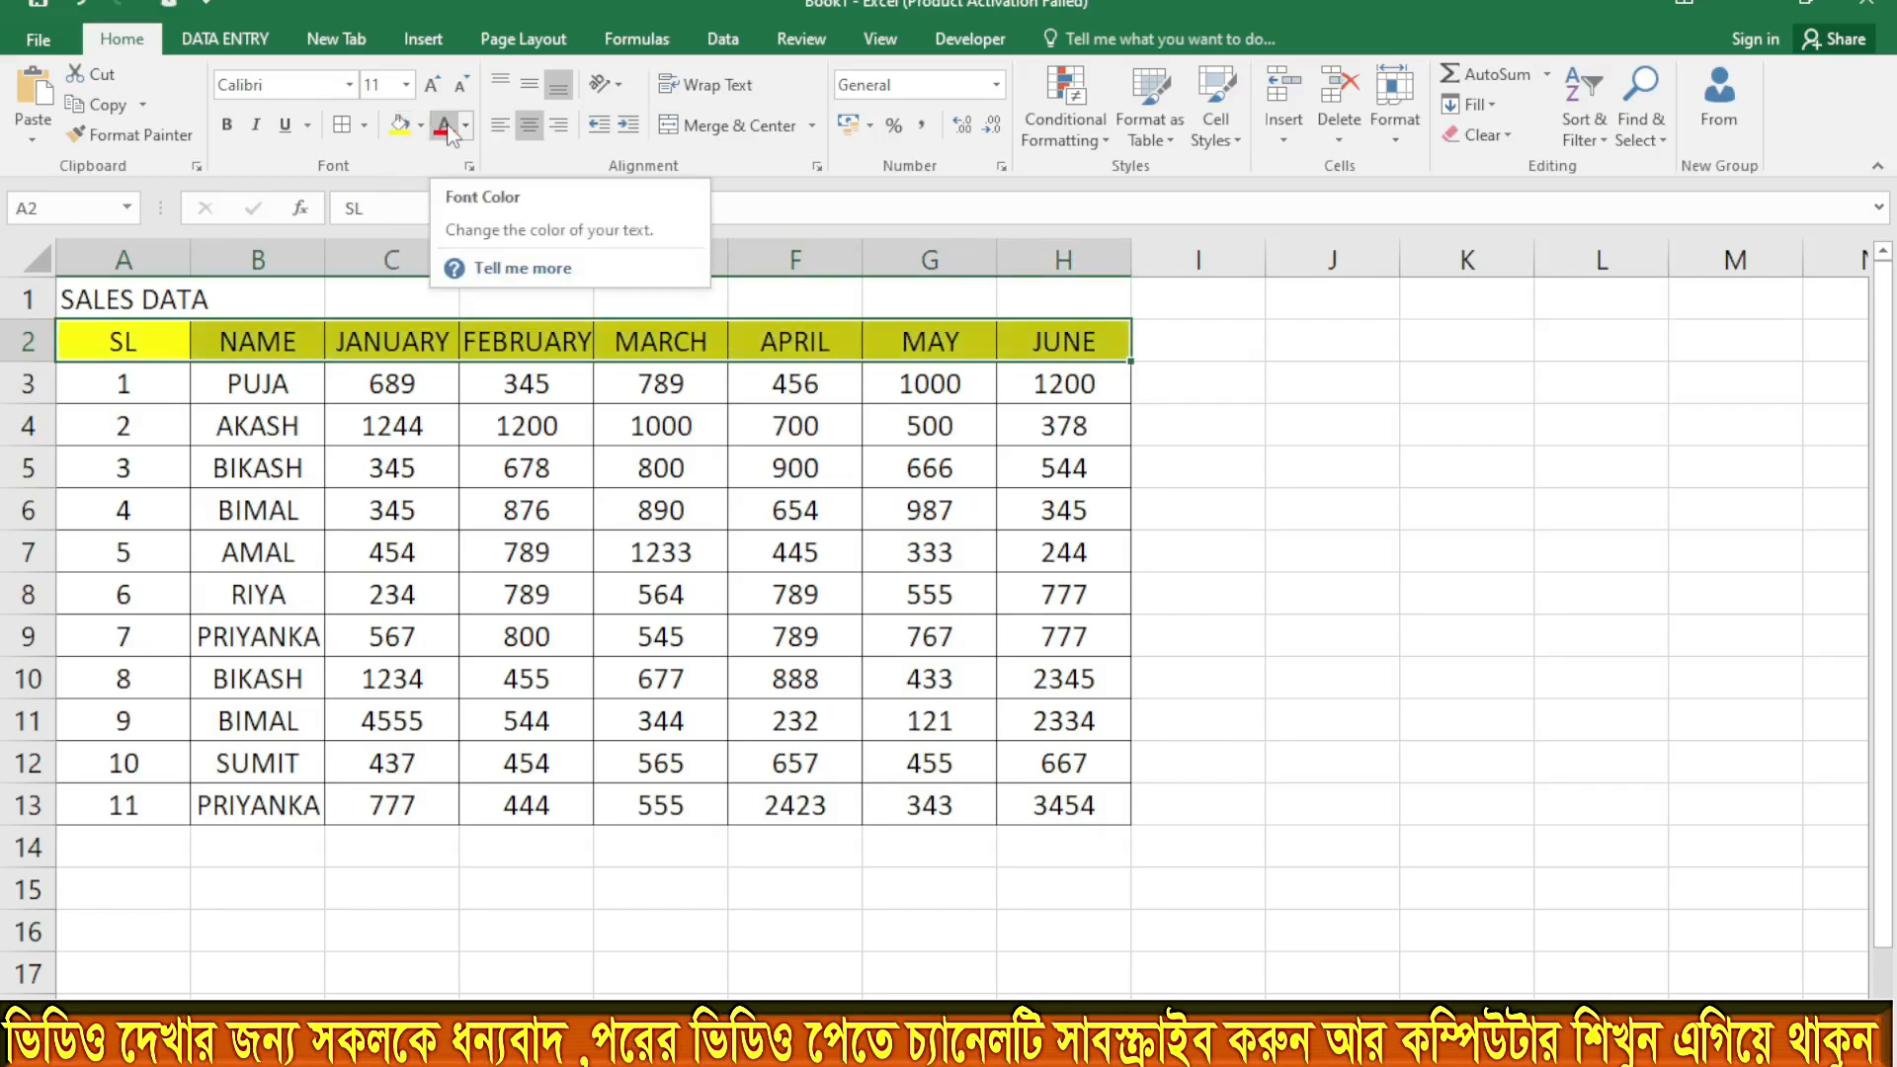
click(447, 128)
click(532, 460)
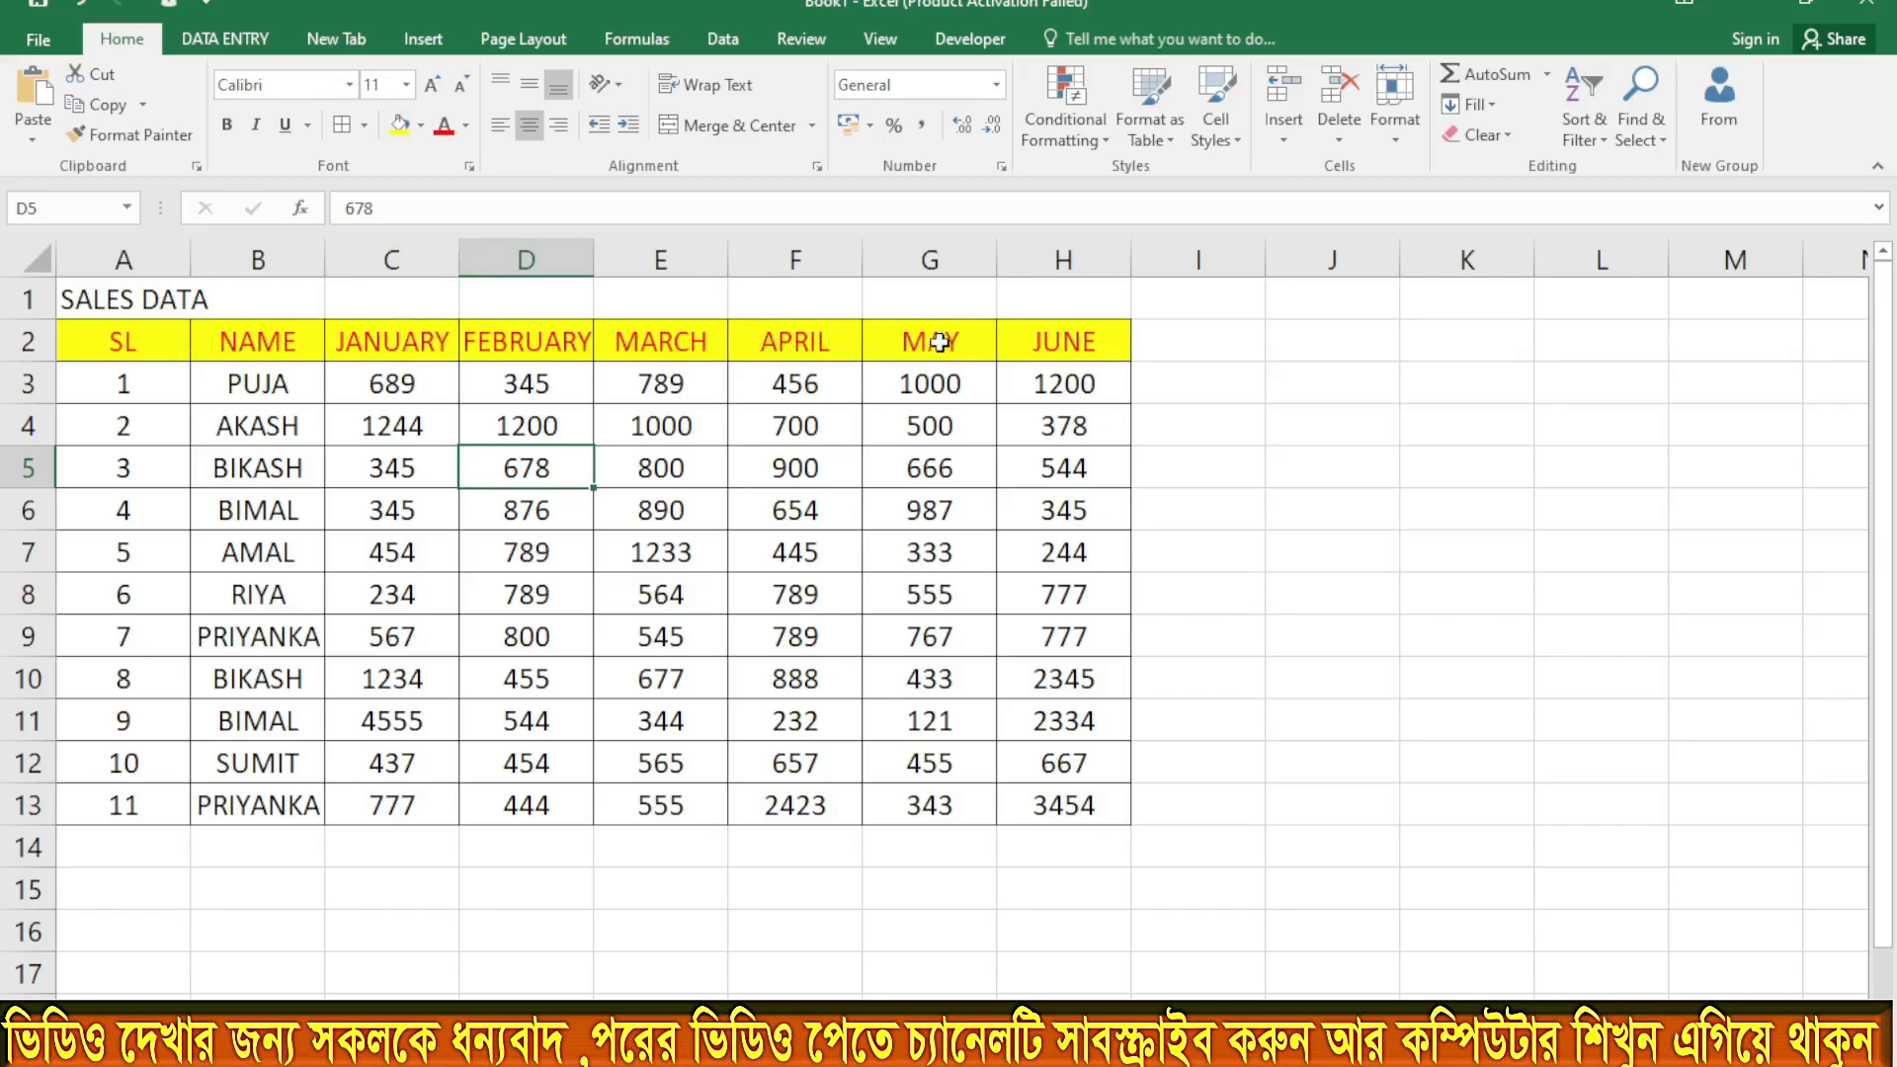
key(Right)
key(Right)
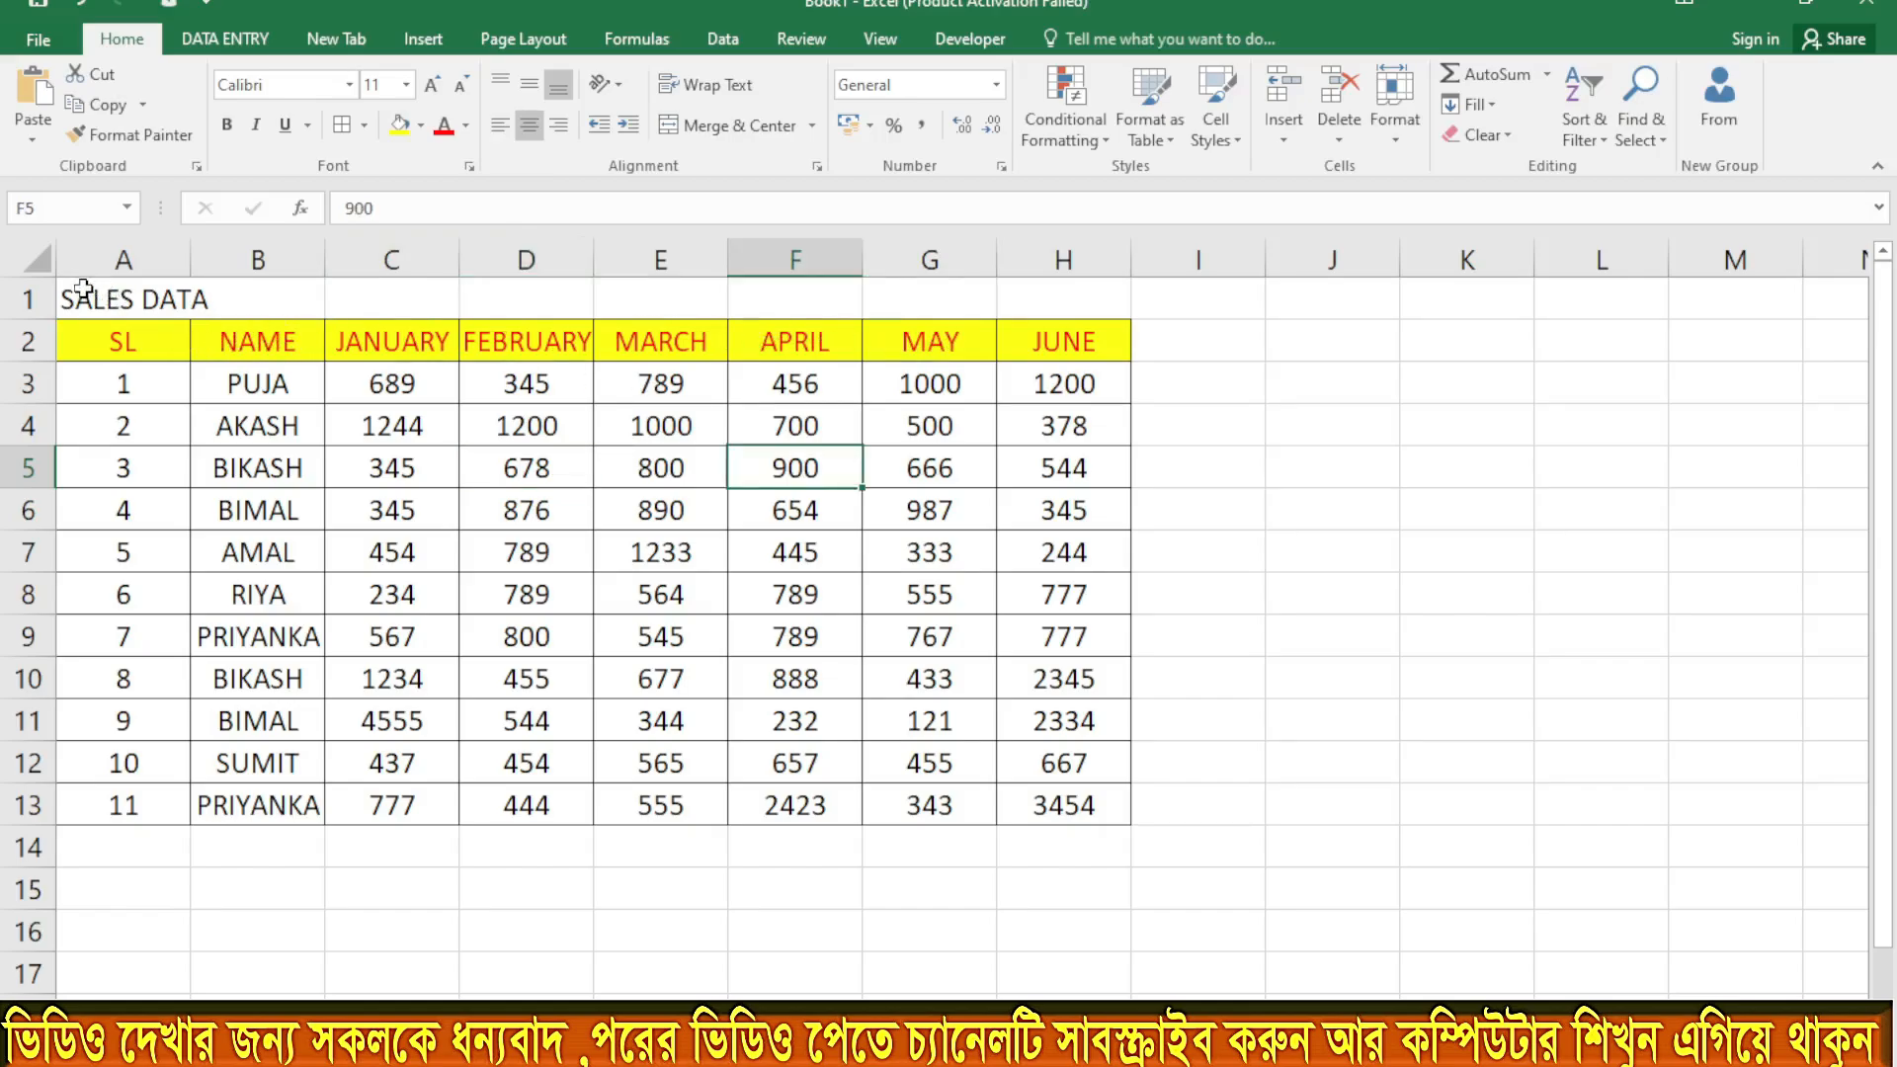
Step: Merge and centre the SALES DATA heading across A1:H1 and enlarge its font to size 24
drag(83, 288, 1070, 301)
click(726, 135)
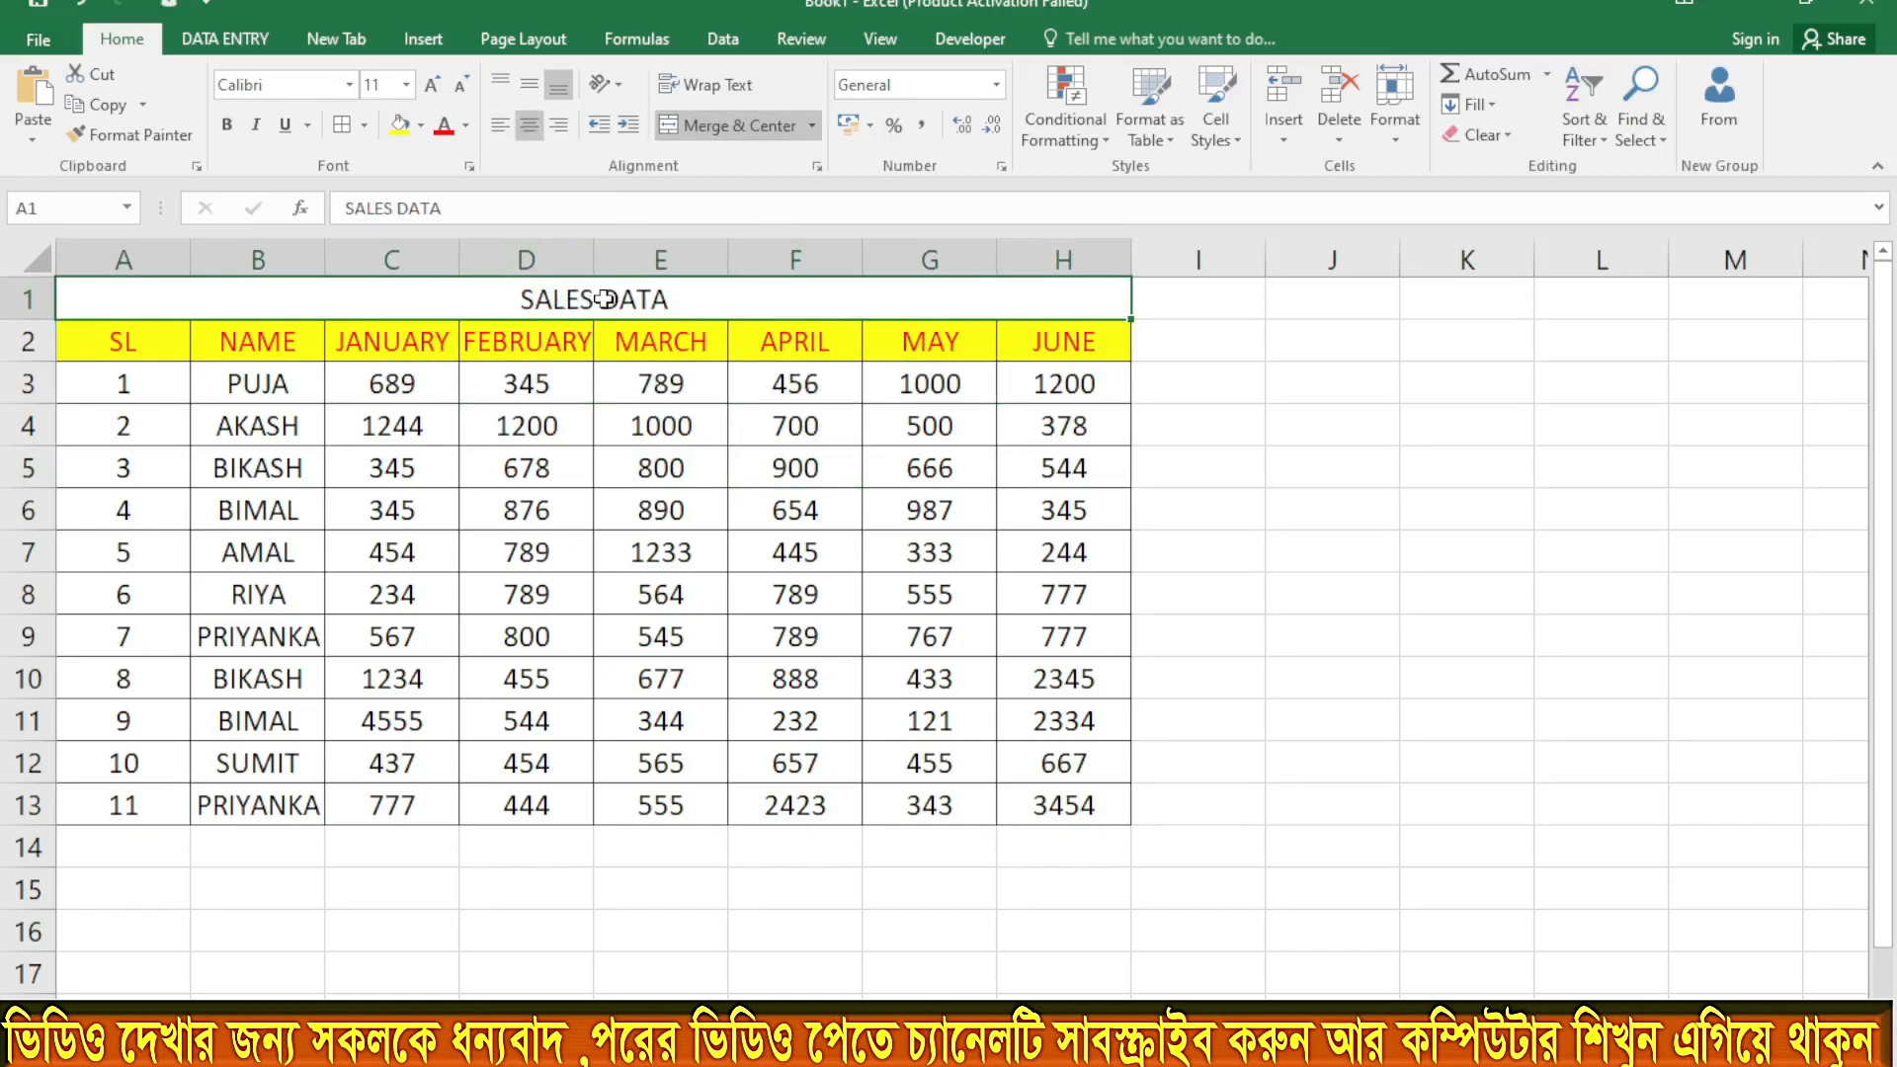
click(432, 84)
click(432, 84)
click(431, 84)
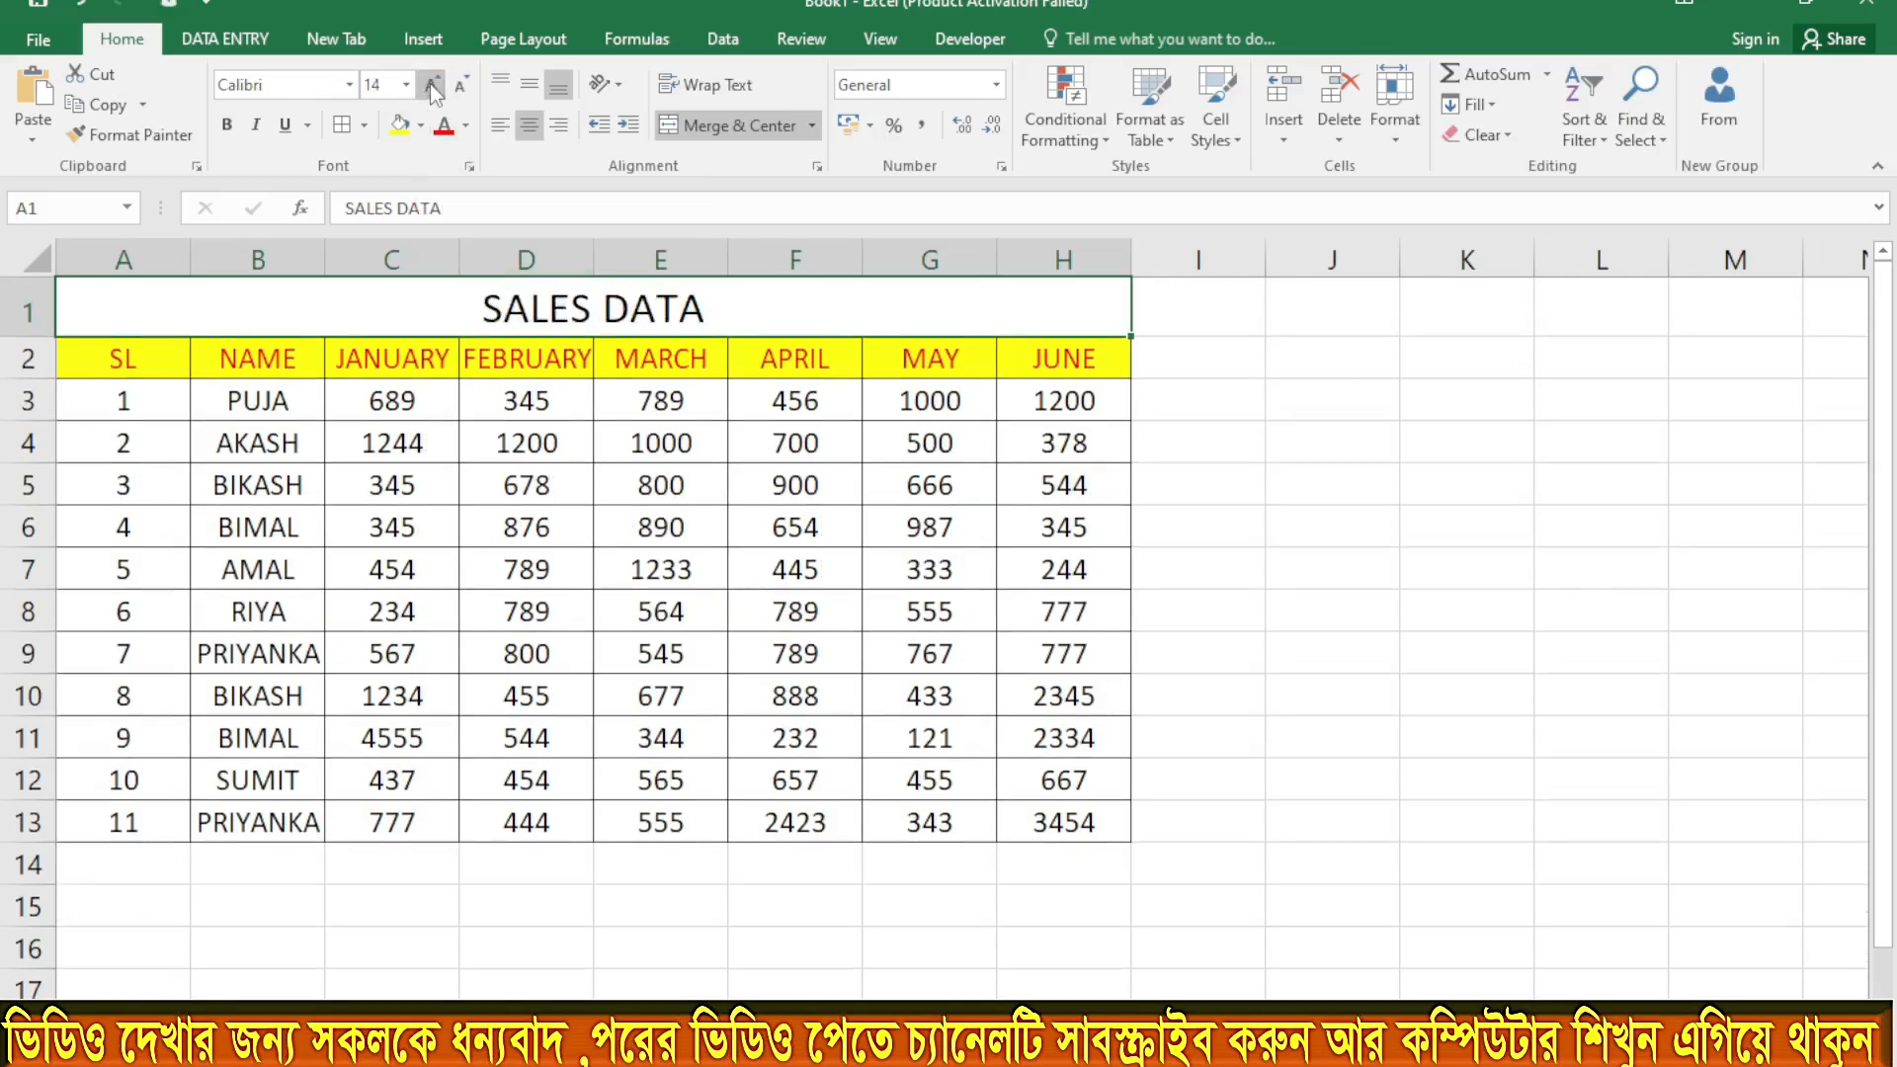
click(432, 84)
click(432, 84)
click(432, 84)
click(431, 84)
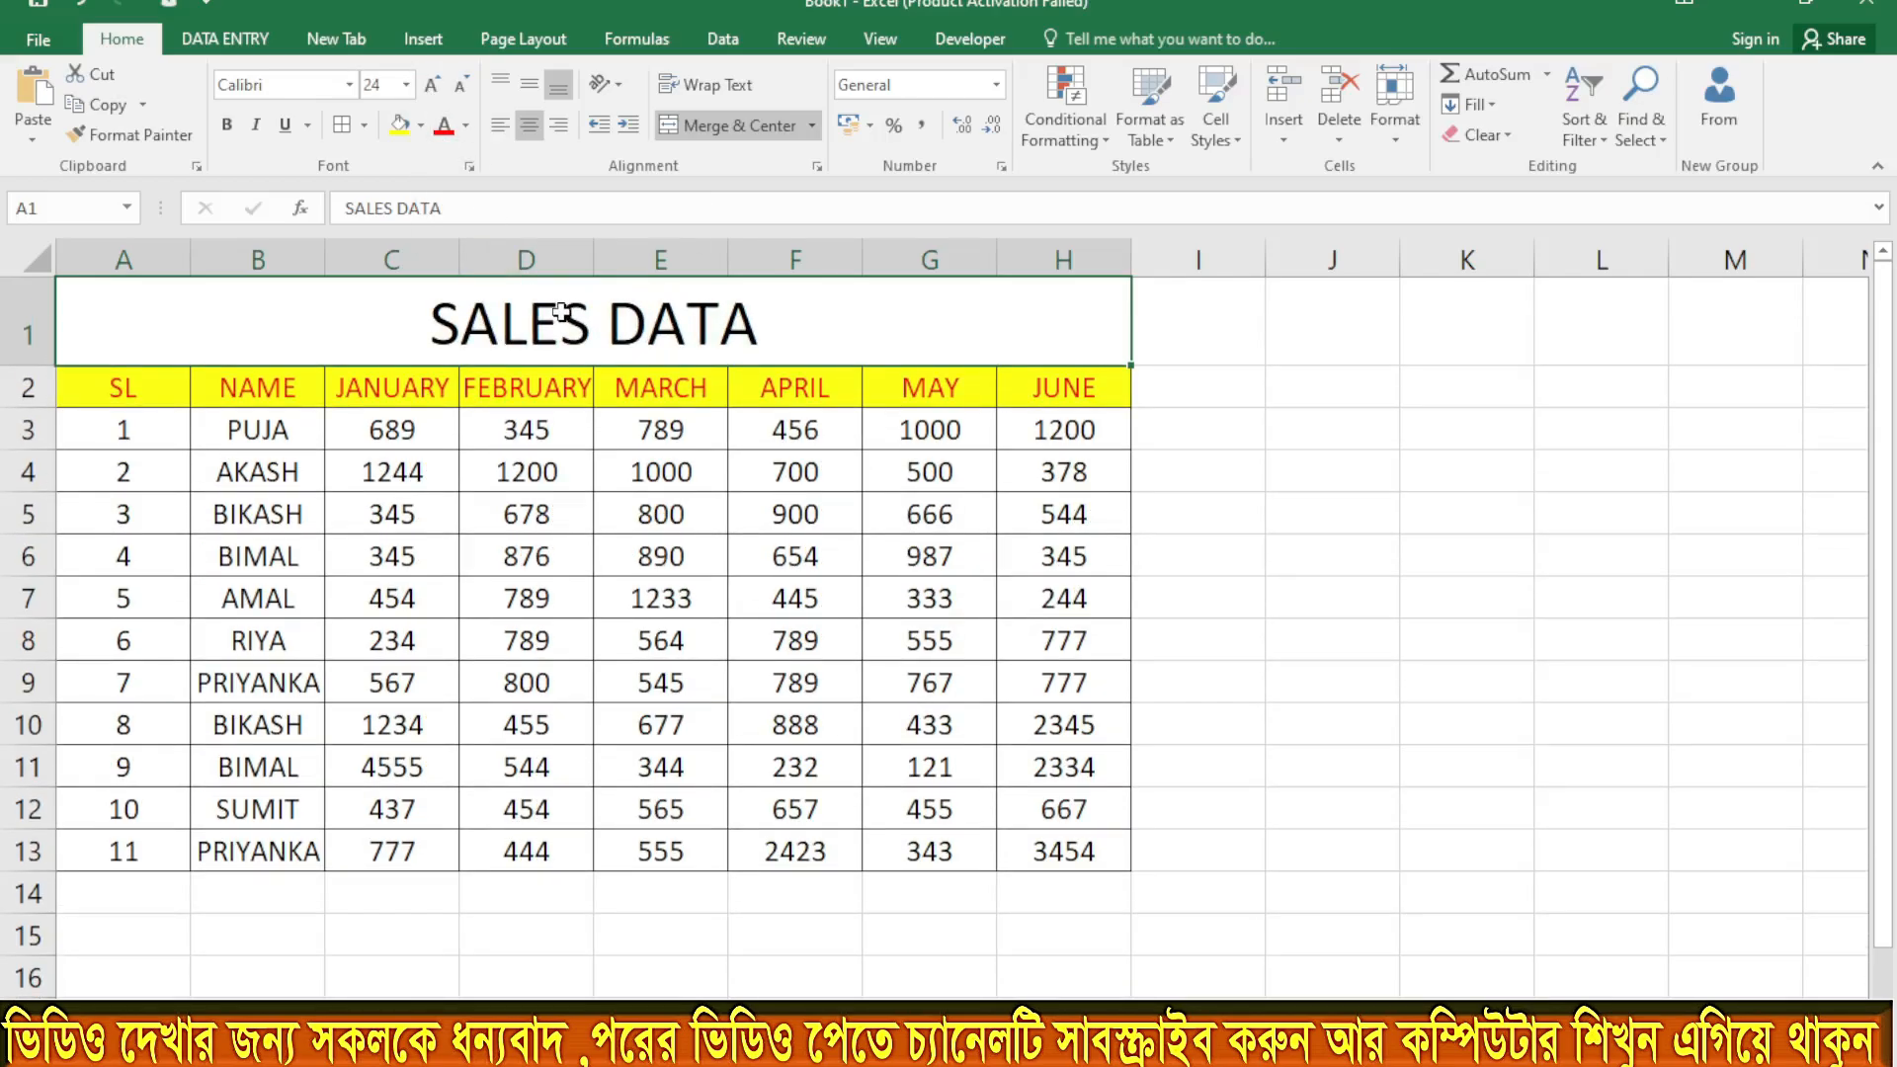
Step: Make the SALES DATA heading bold and set its font colour to the standard blue
click(227, 126)
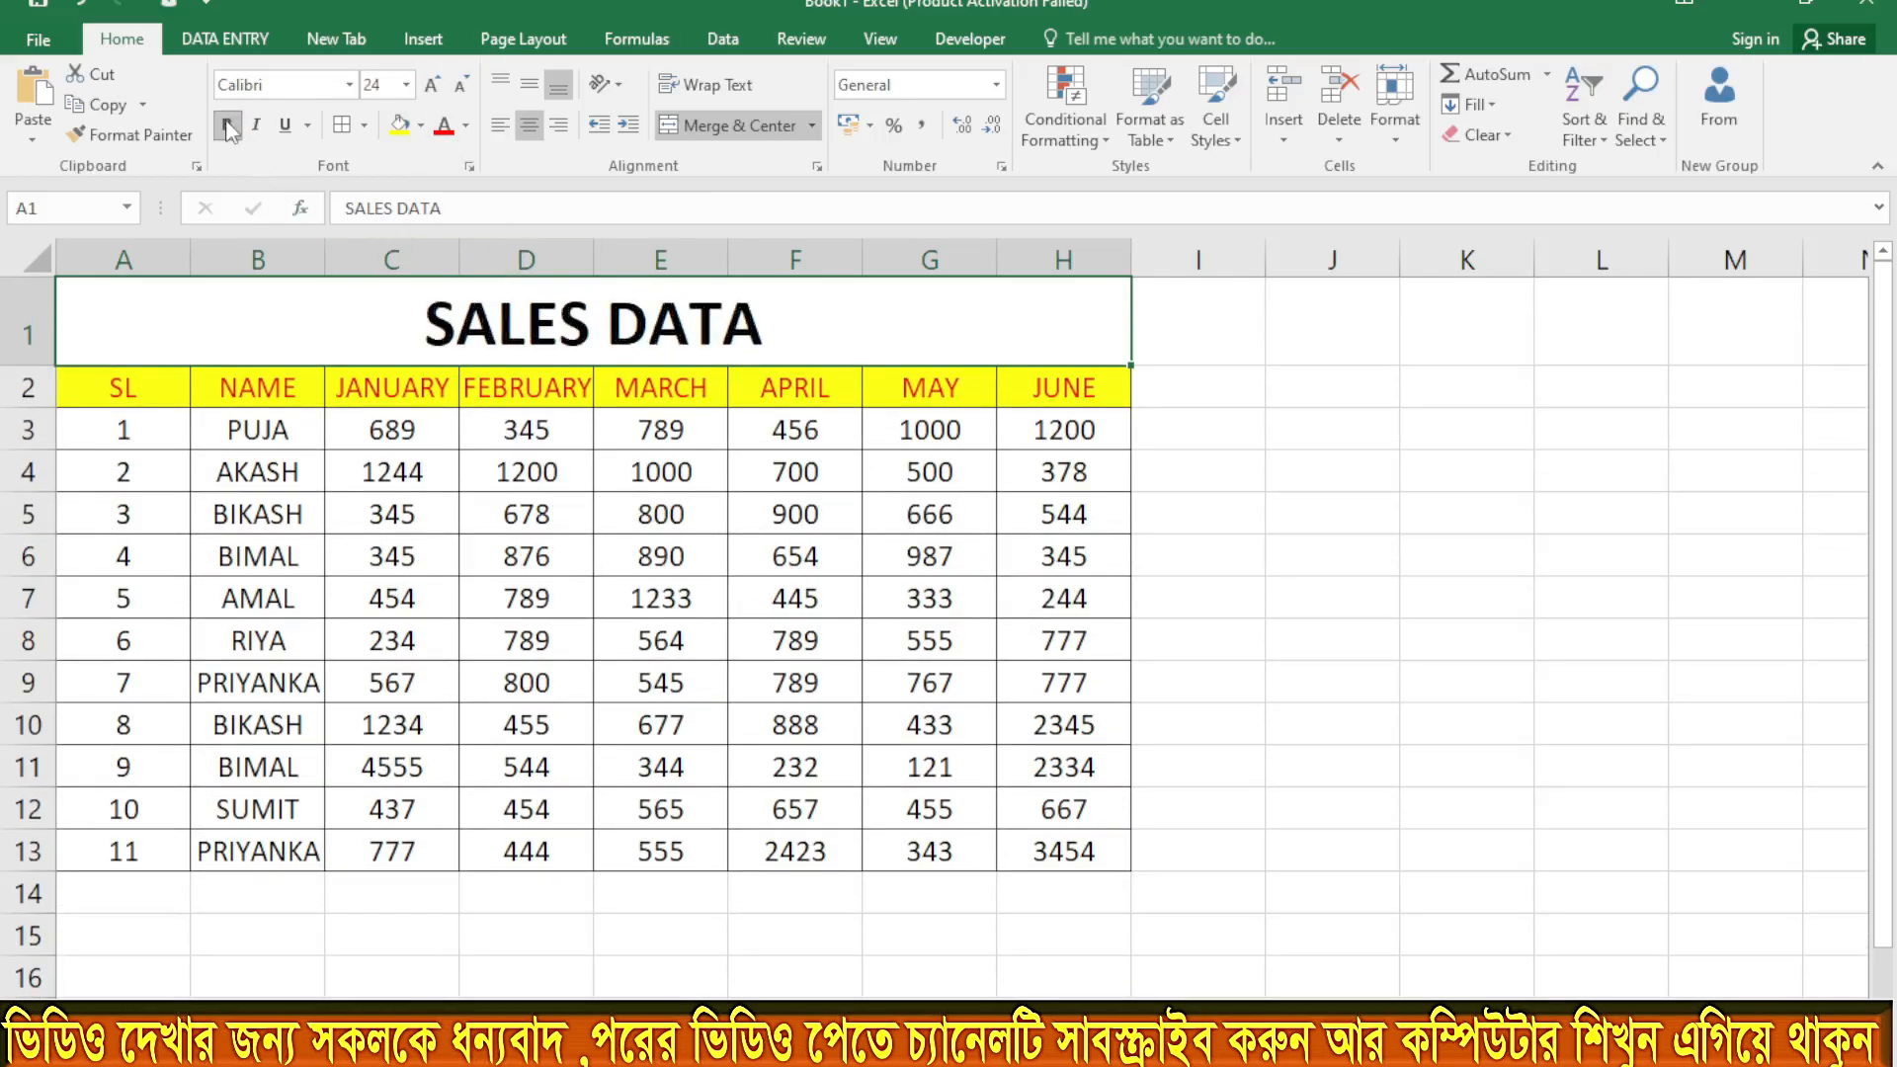
click(466, 125)
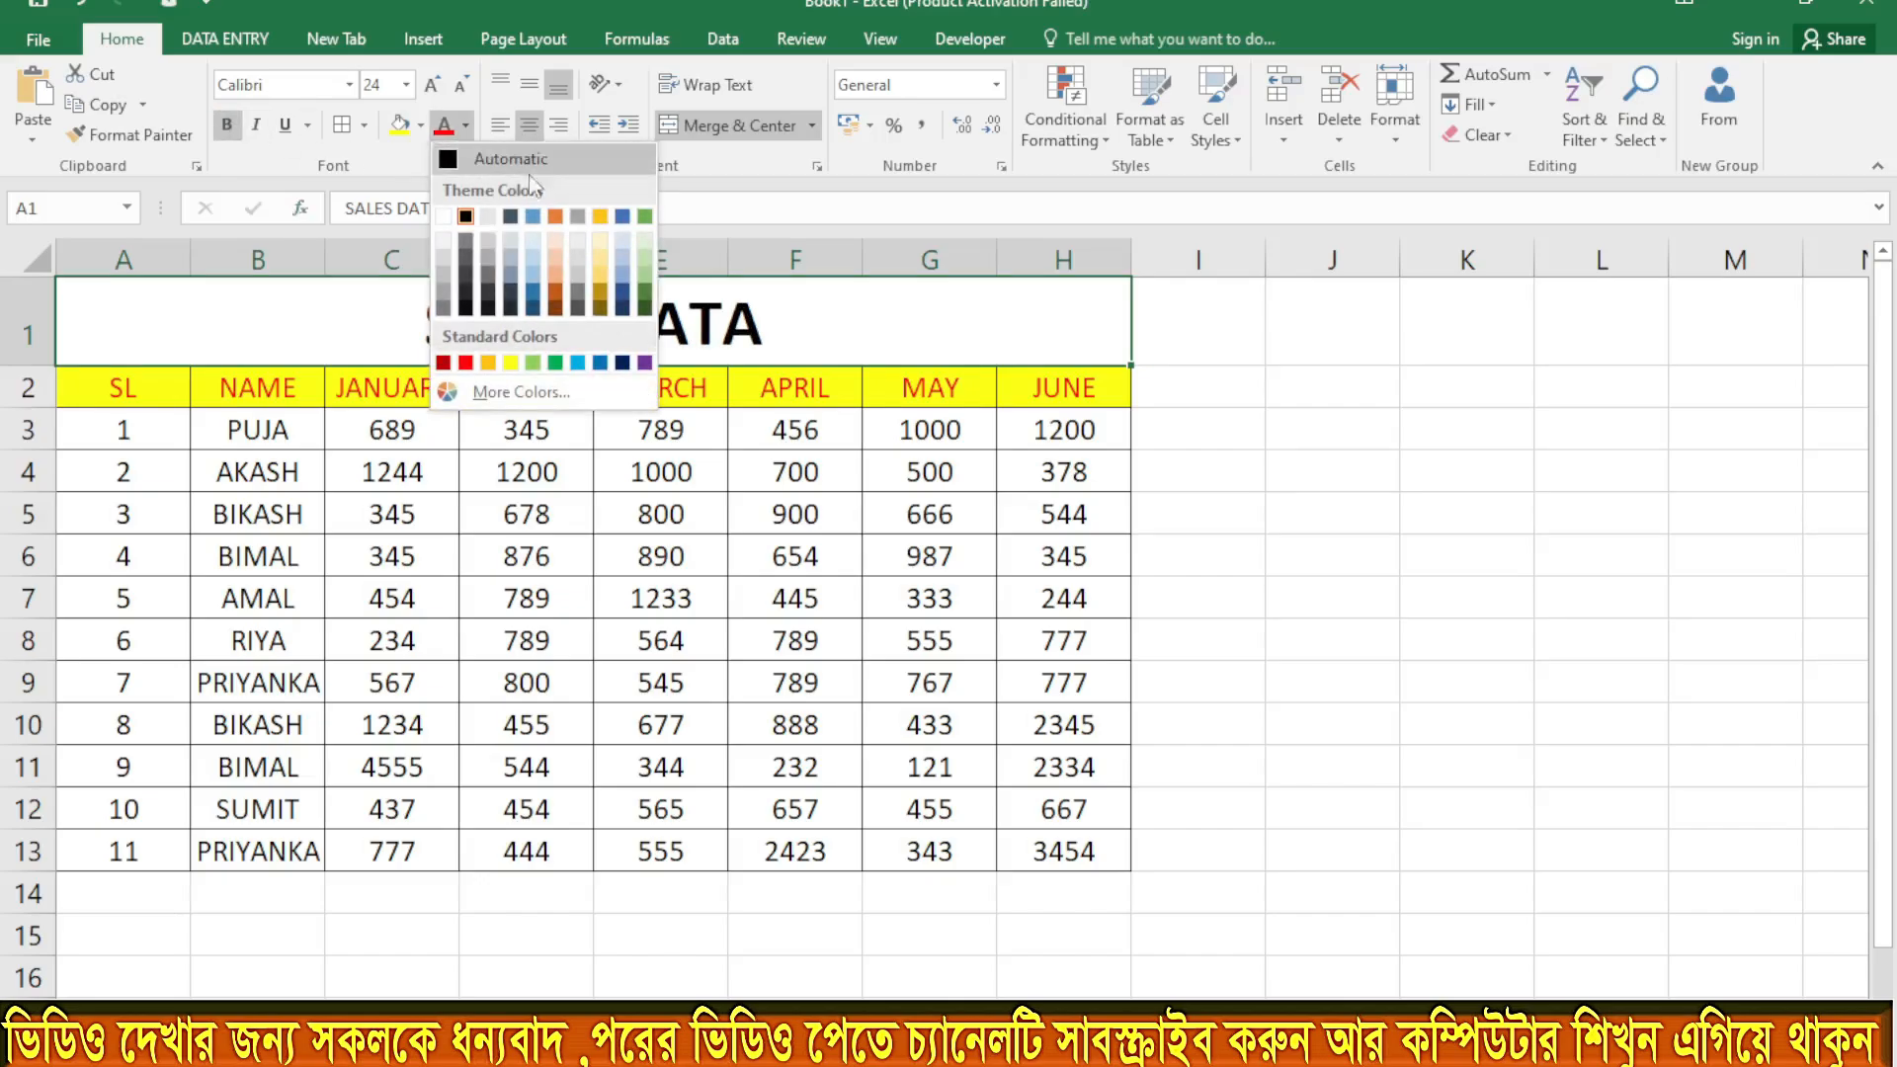
click(600, 362)
click(1314, 416)
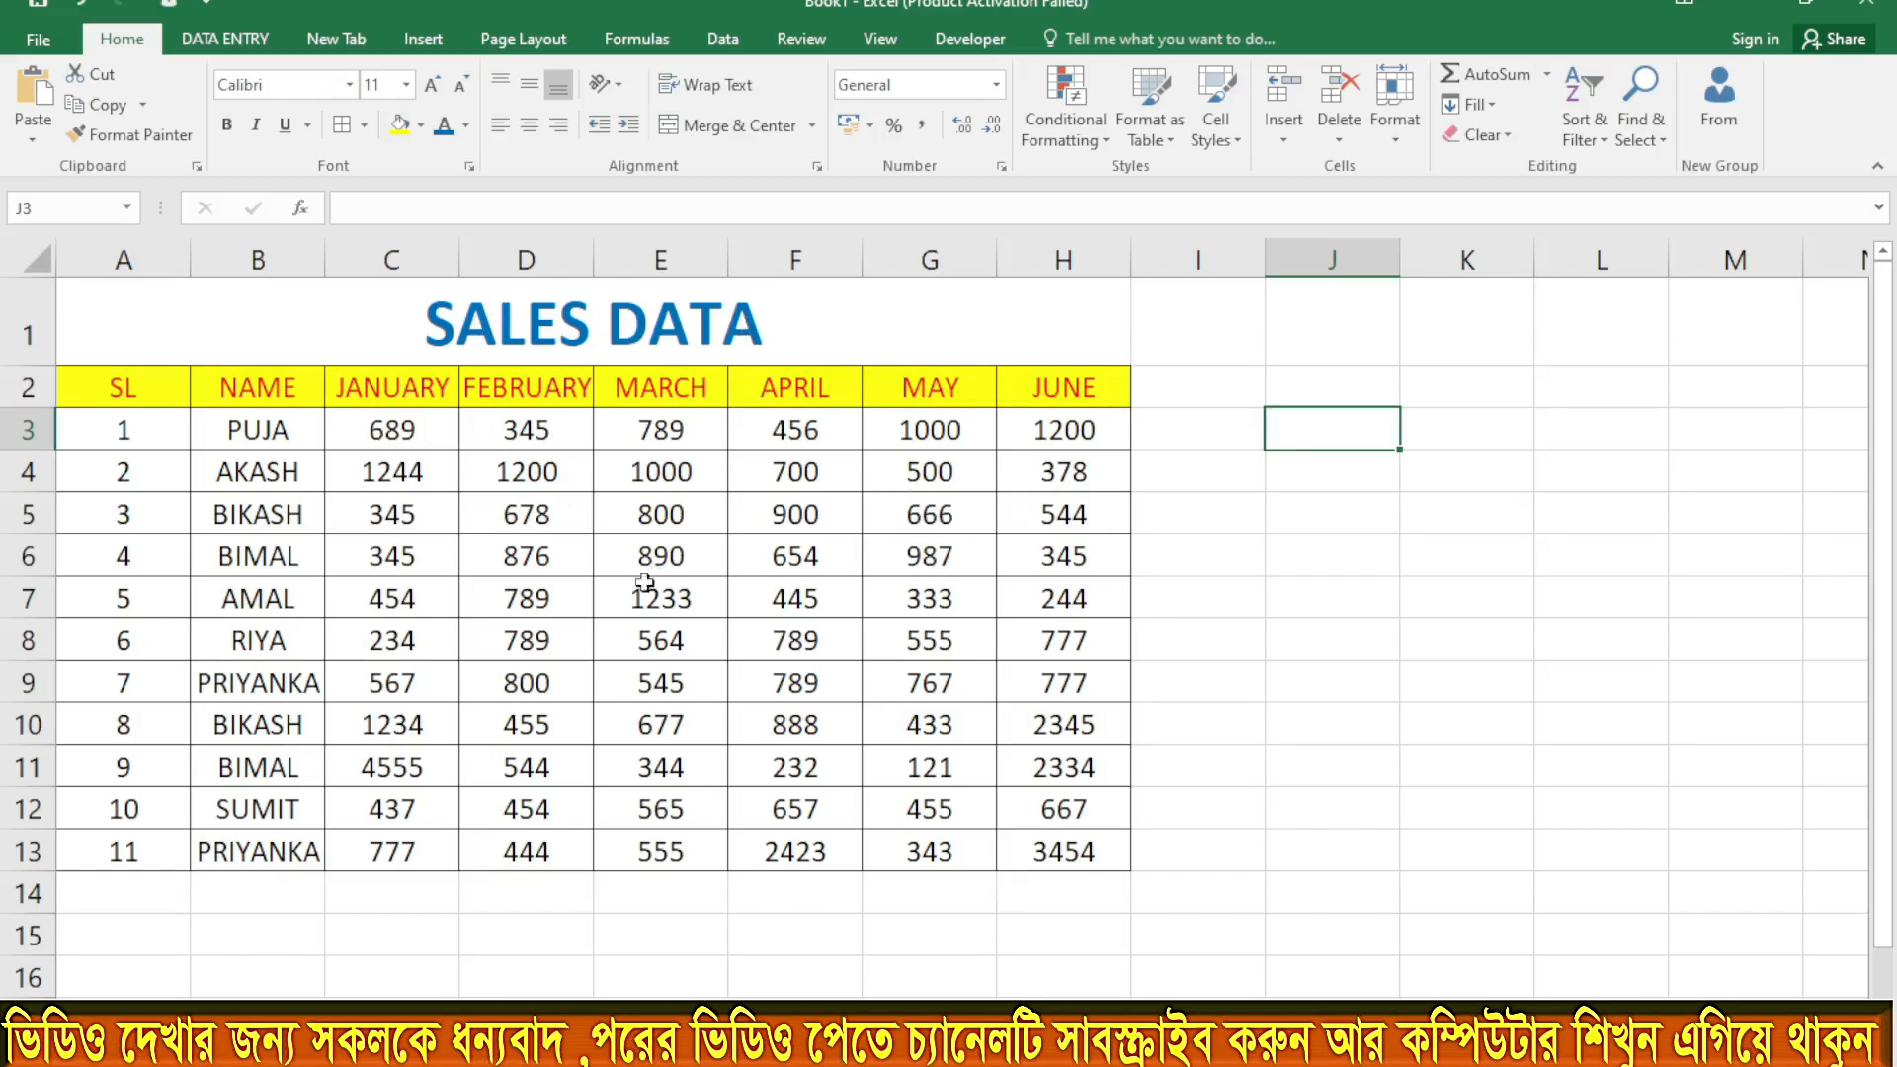
Step: Change the April value in the row with SL 11 to 2323 and return to the top of the sheet
click(573, 593)
scroll(553, 613, down, 1)
click(785, 679)
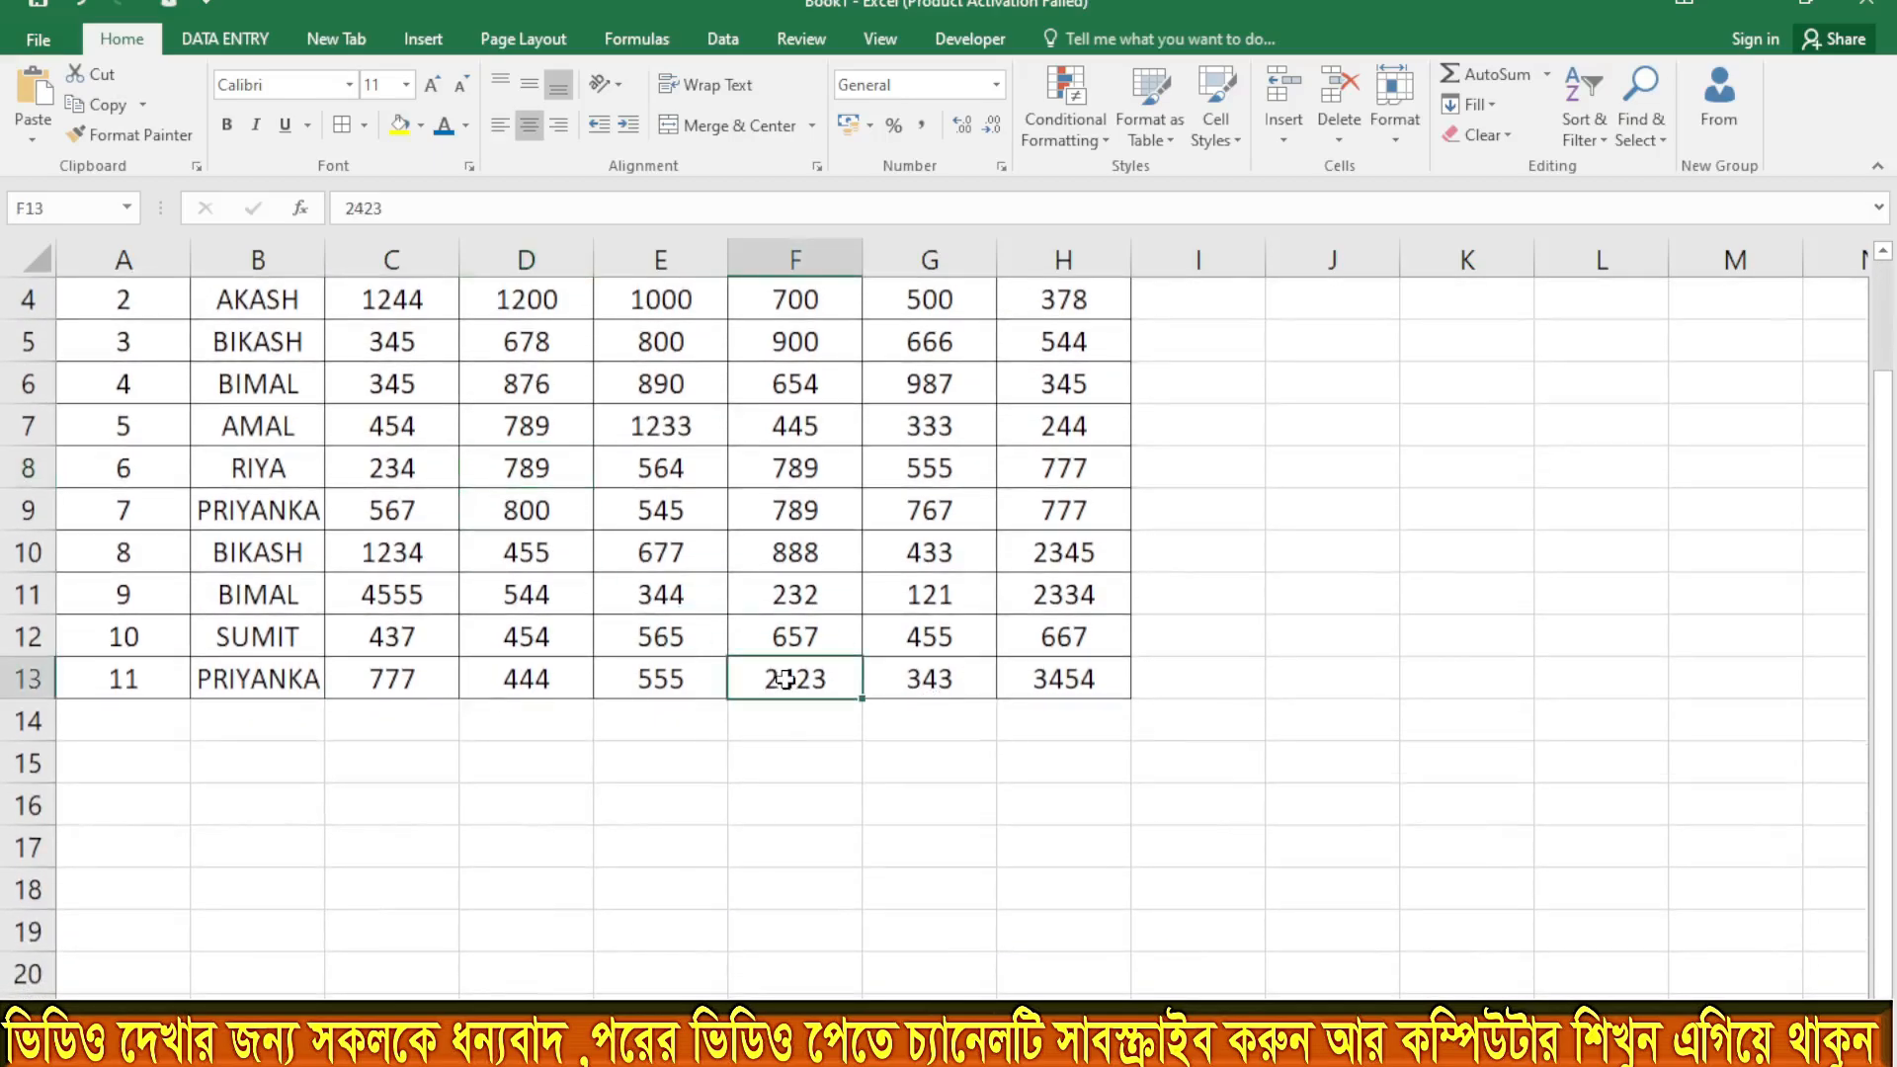
key(BackSpace)
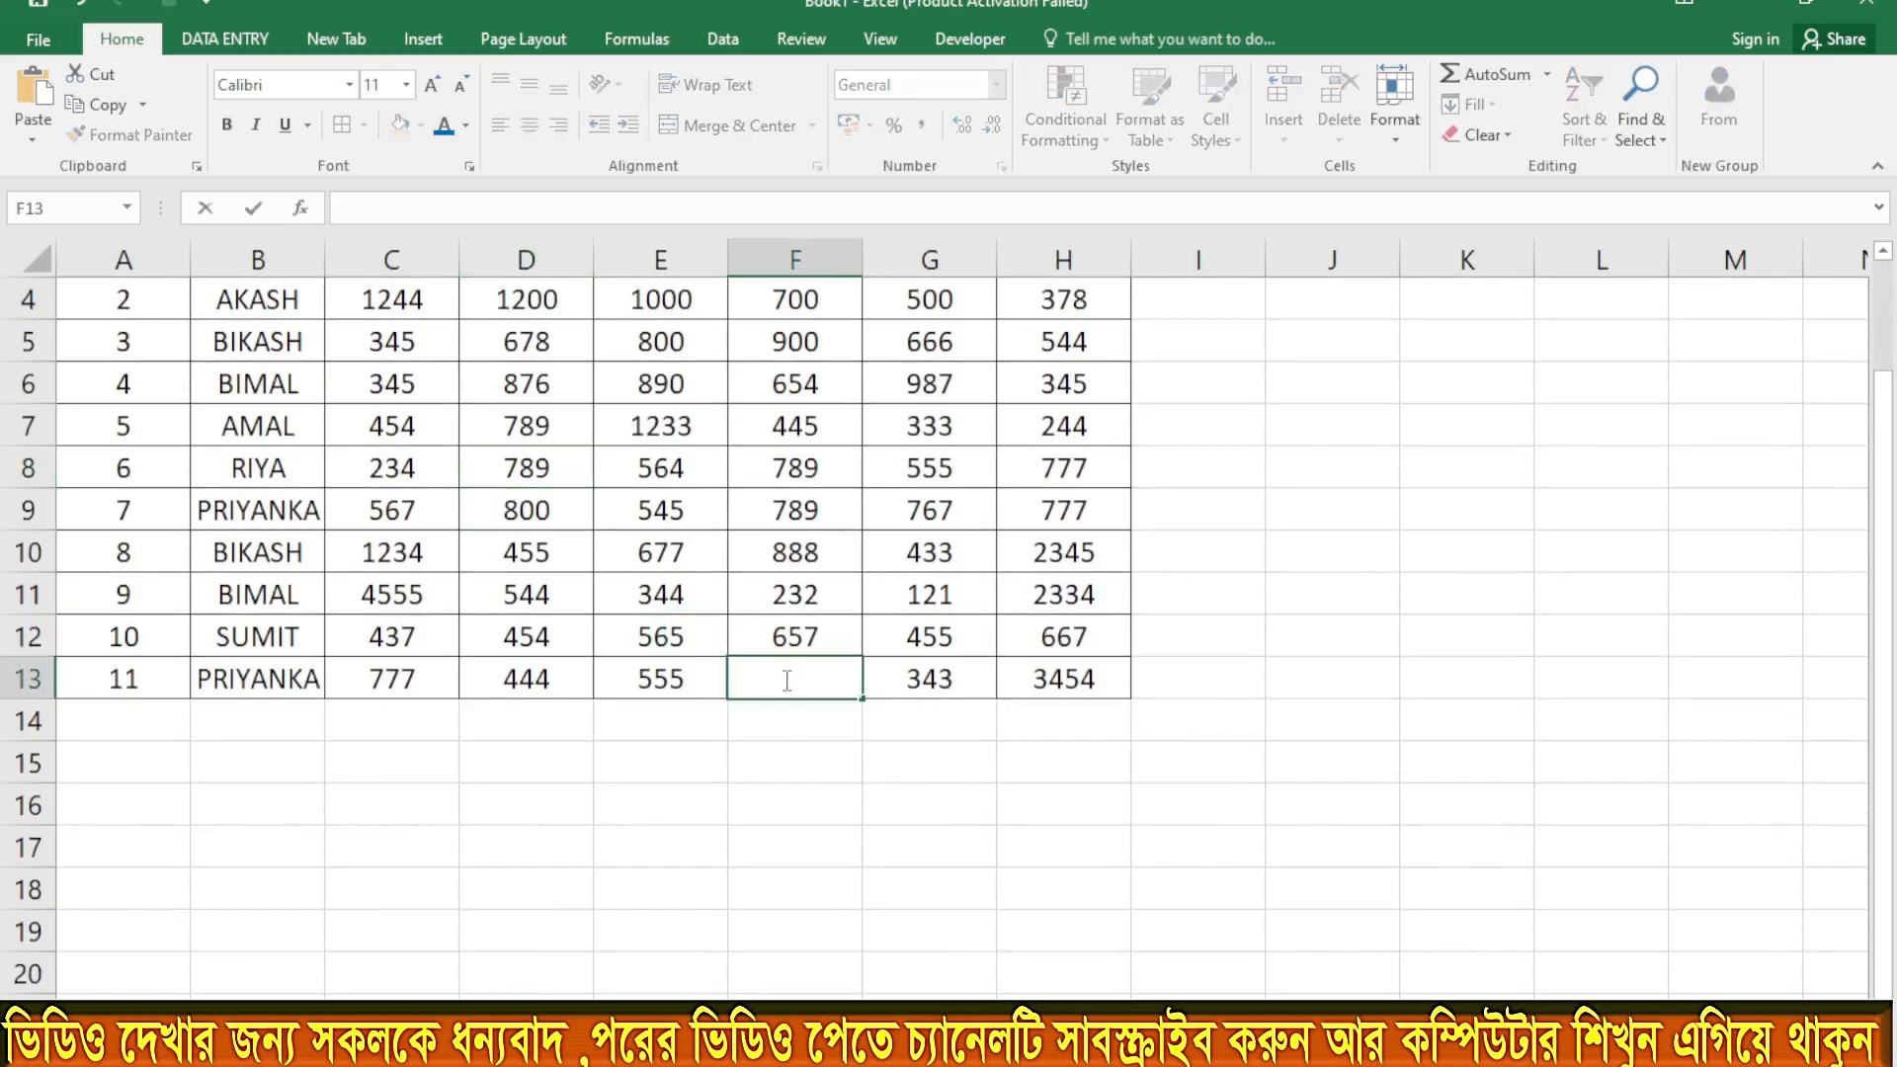
text(2323)
scroll(276, 474, up, 1)
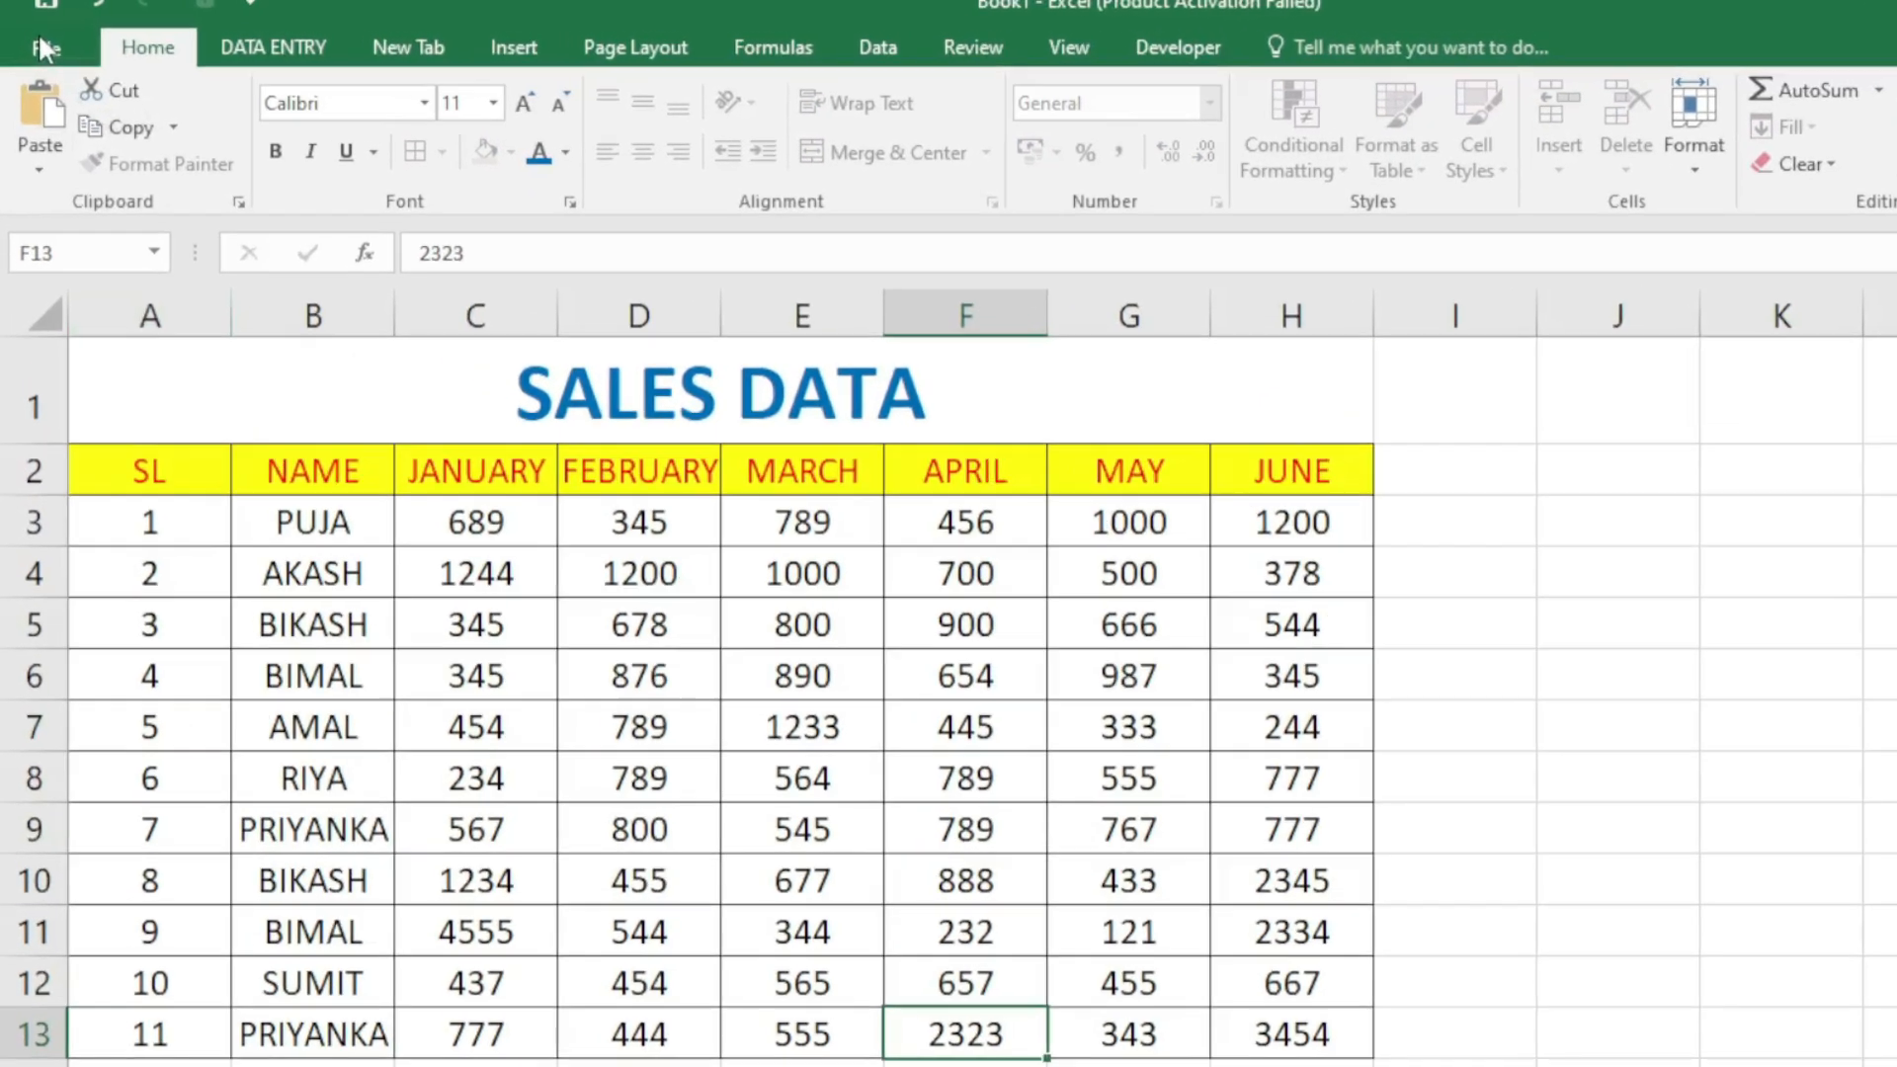
Step: Save the workbook to the Desktop folder under the file name edit document
click(38, 38)
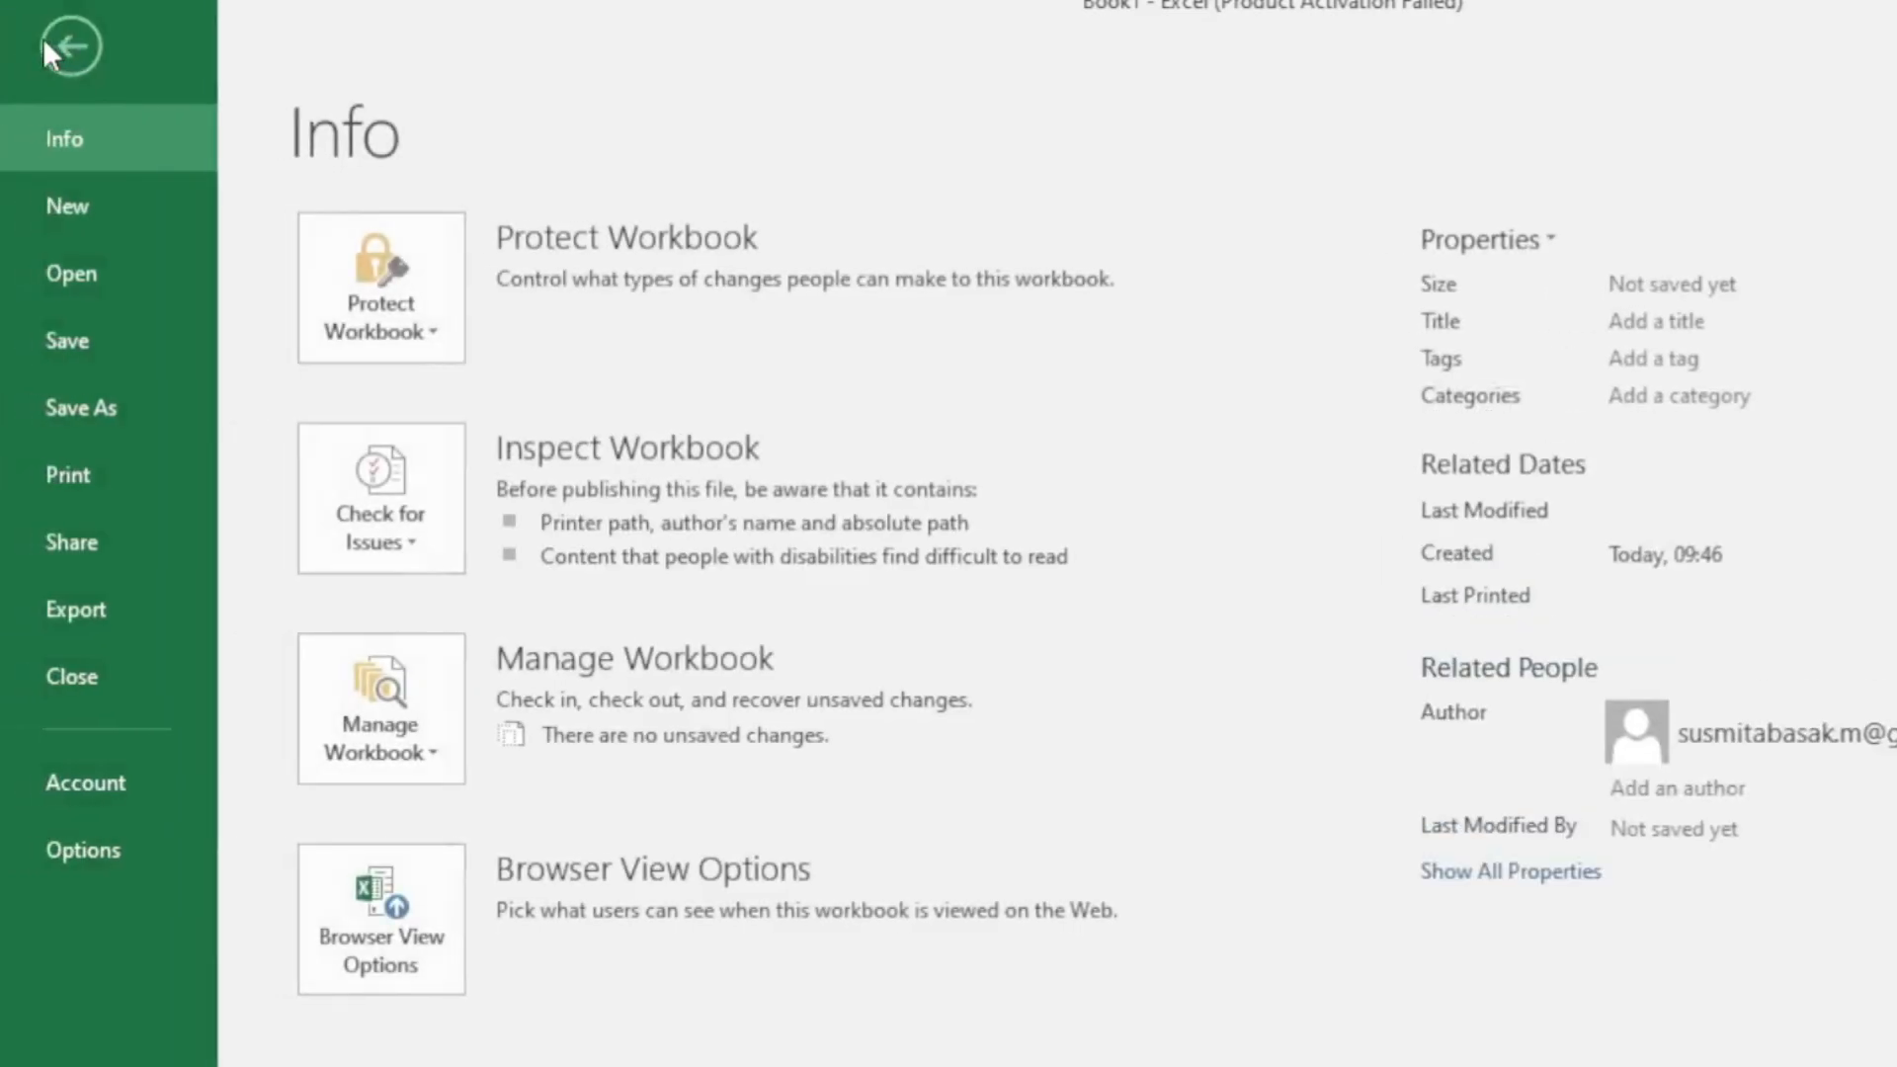
click(58, 413)
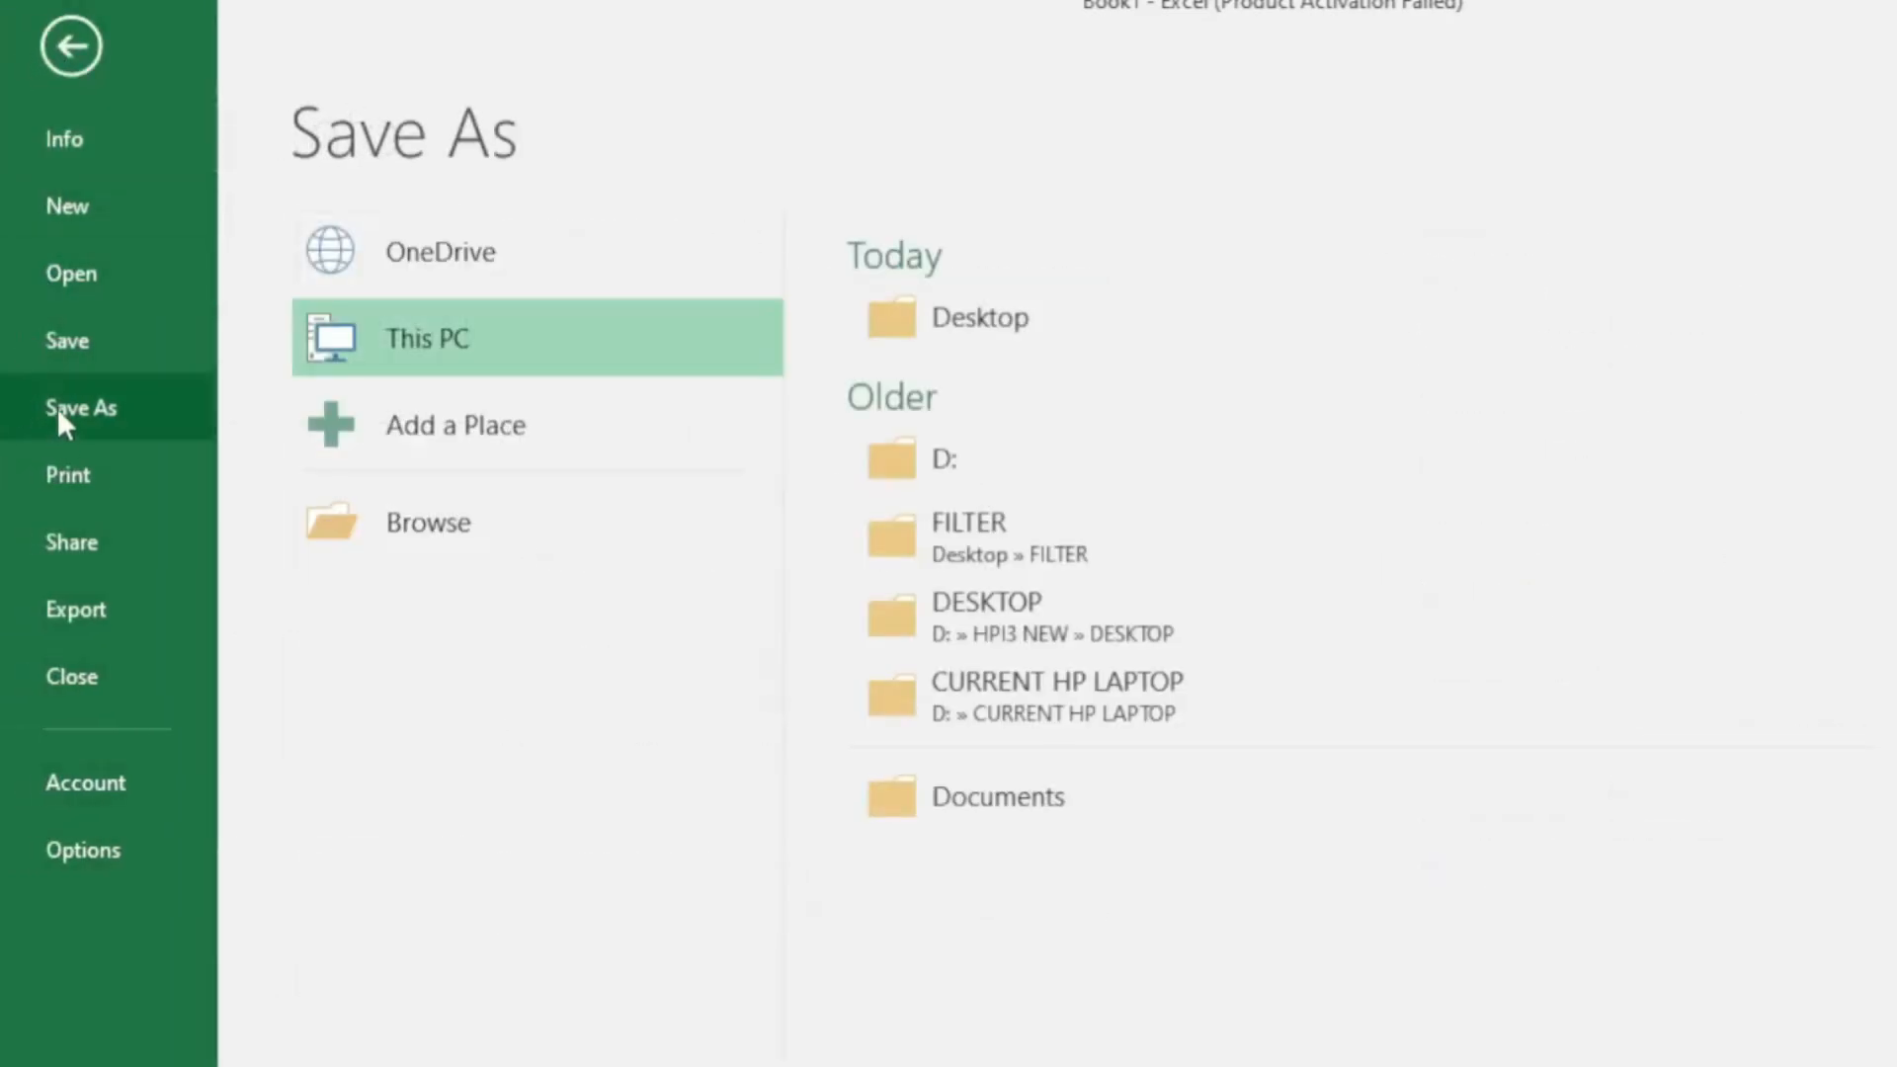
click(989, 335)
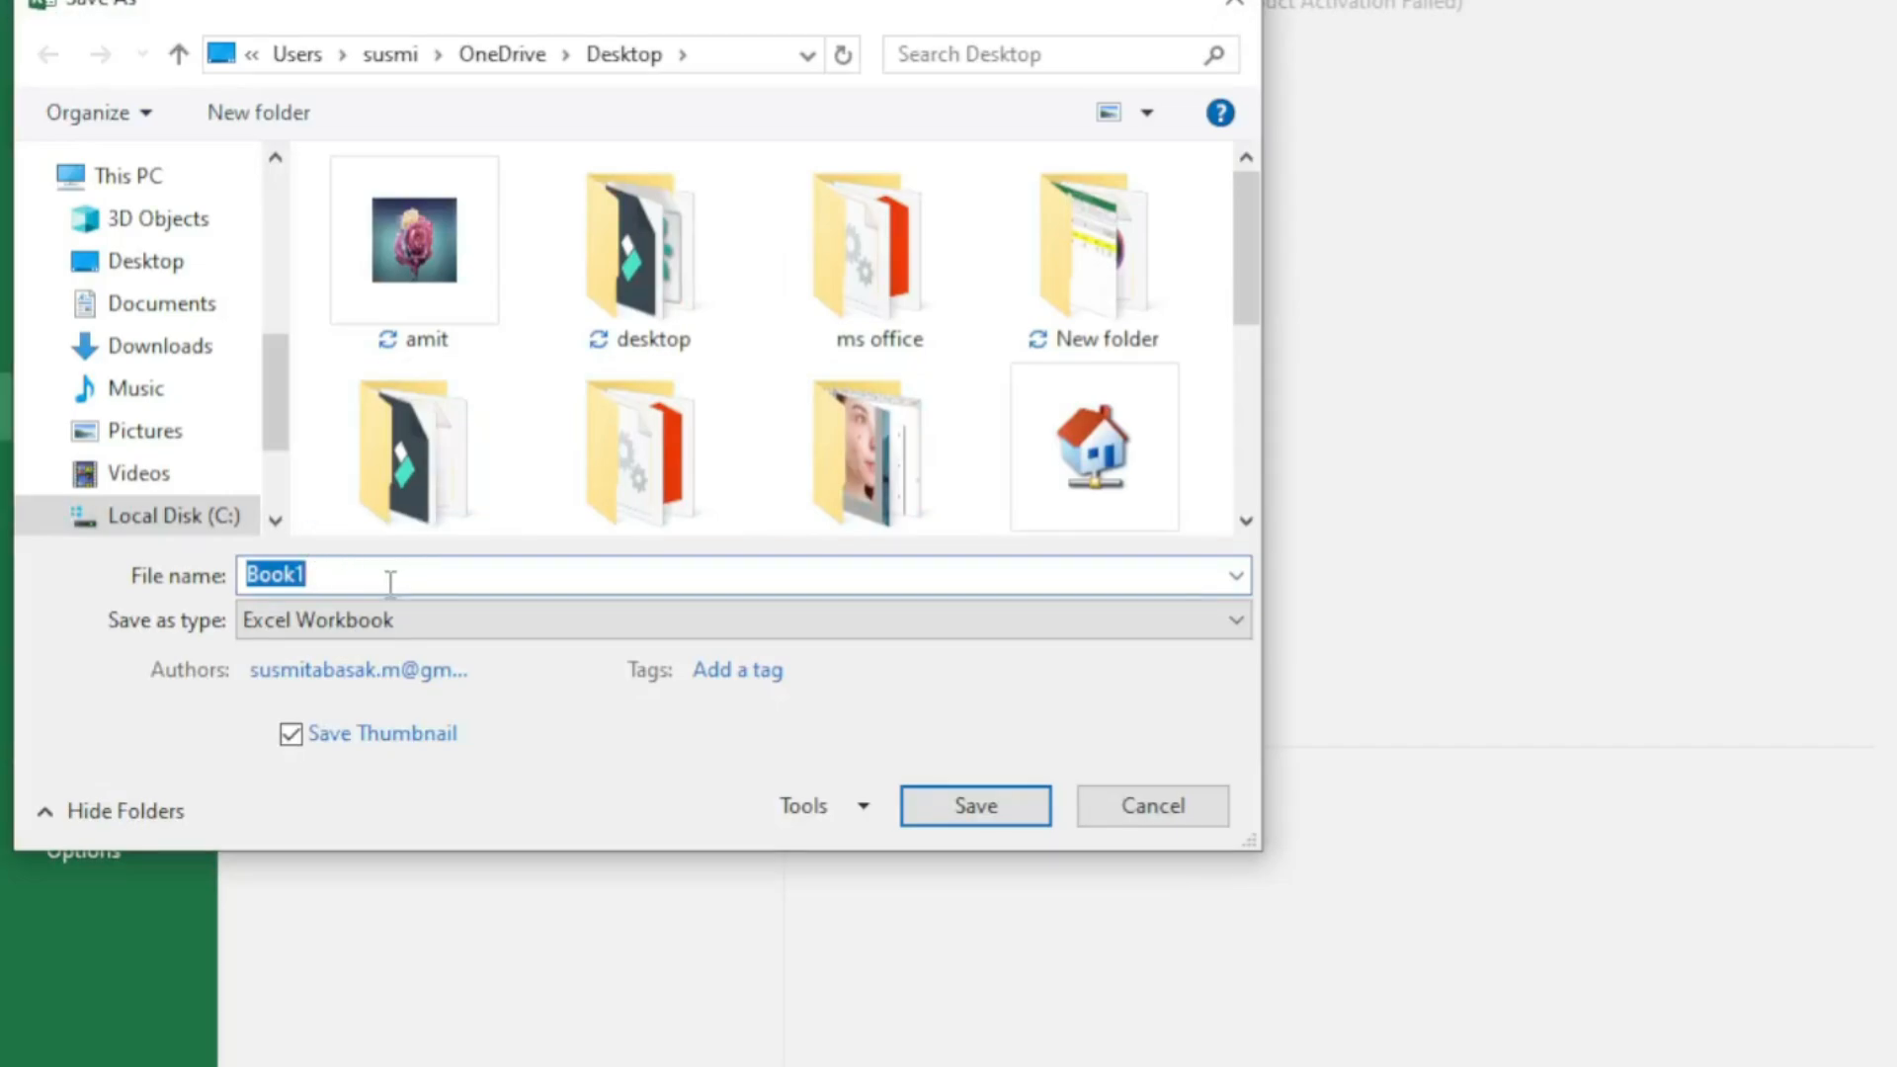
text(edit)
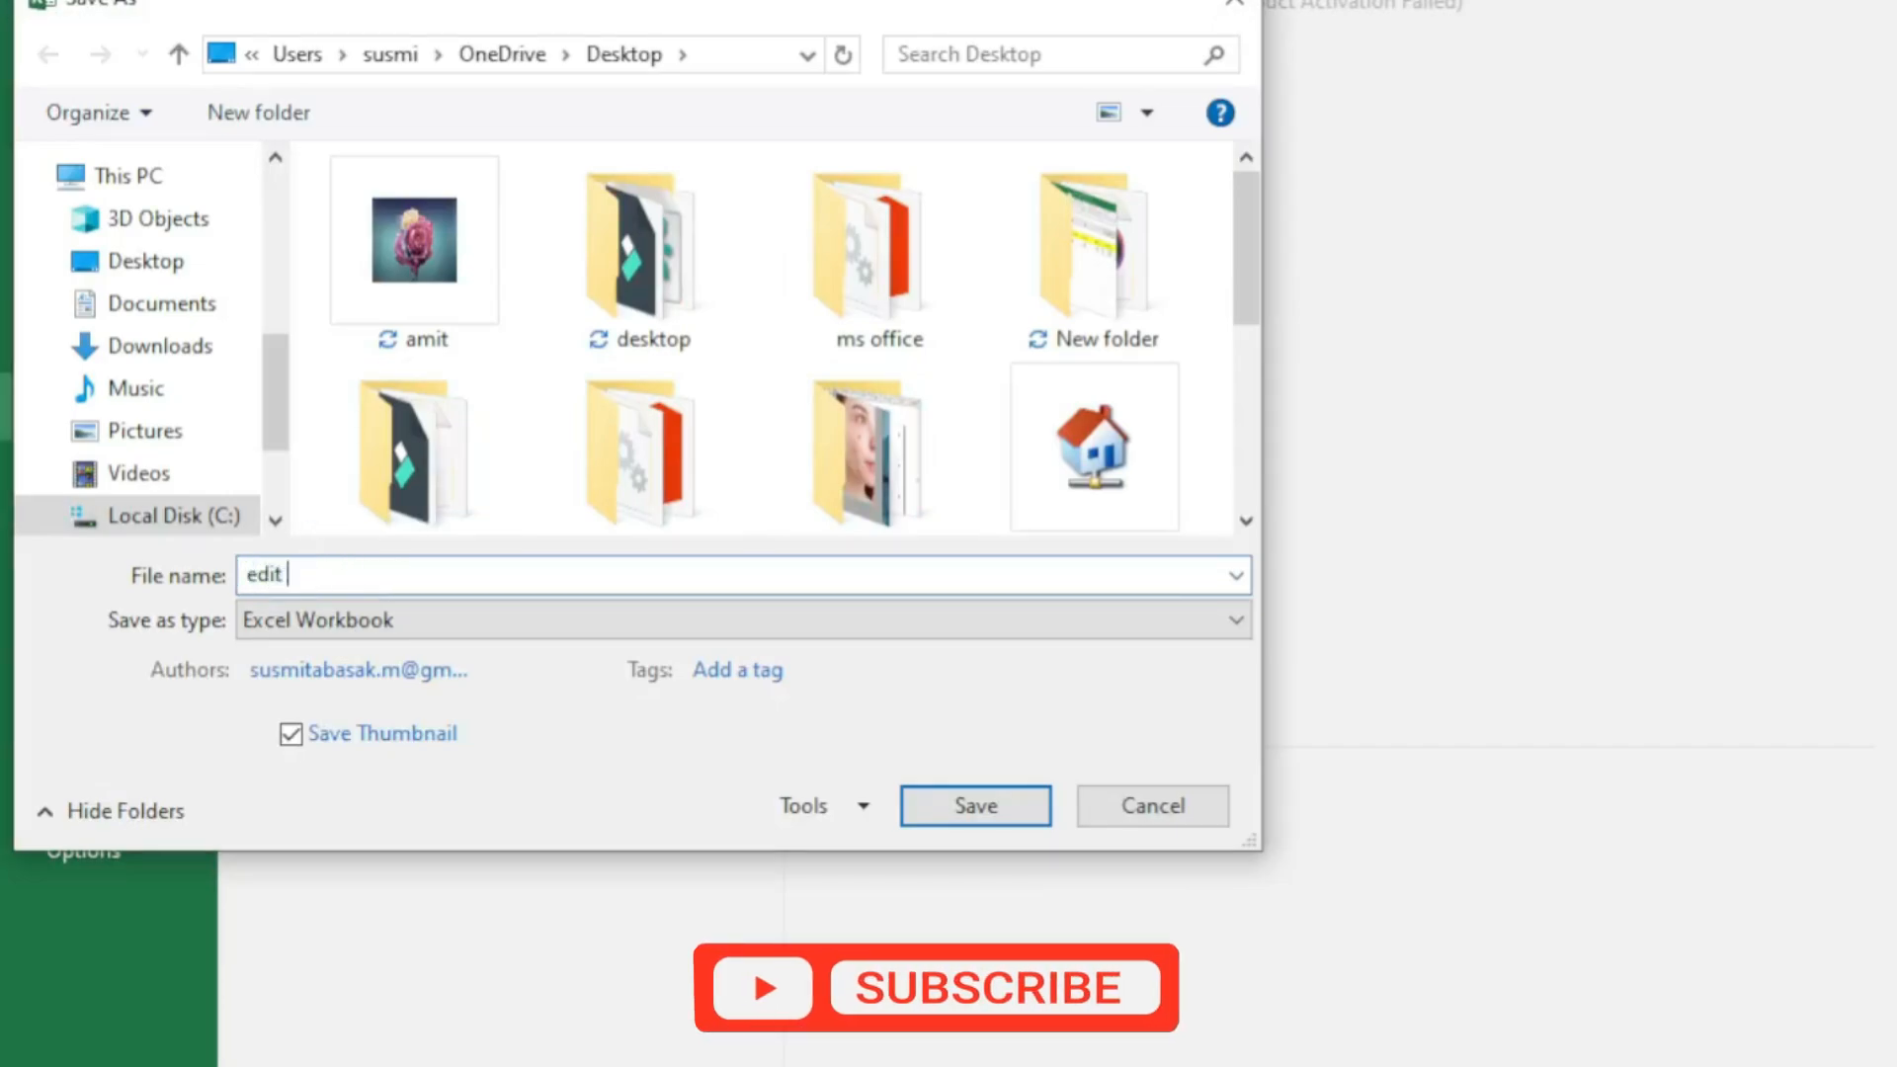
text( document)
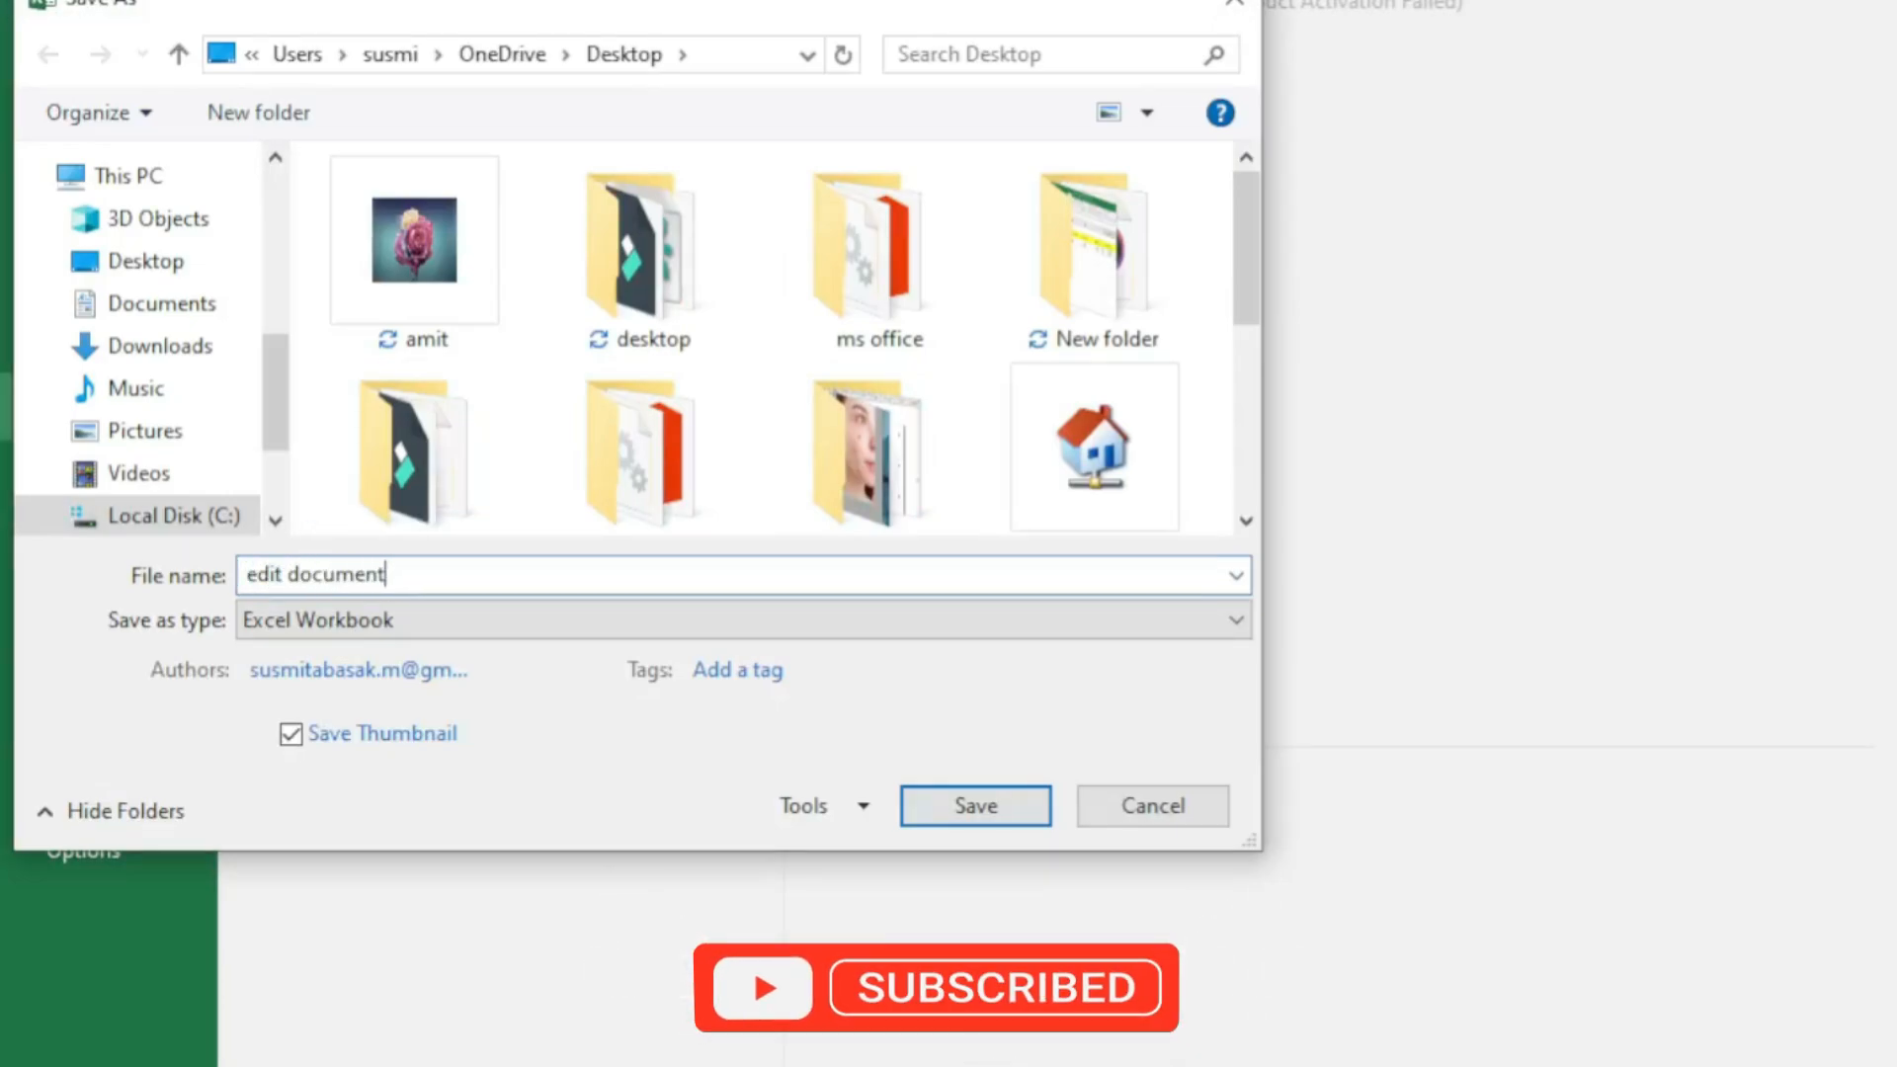
click(978, 808)
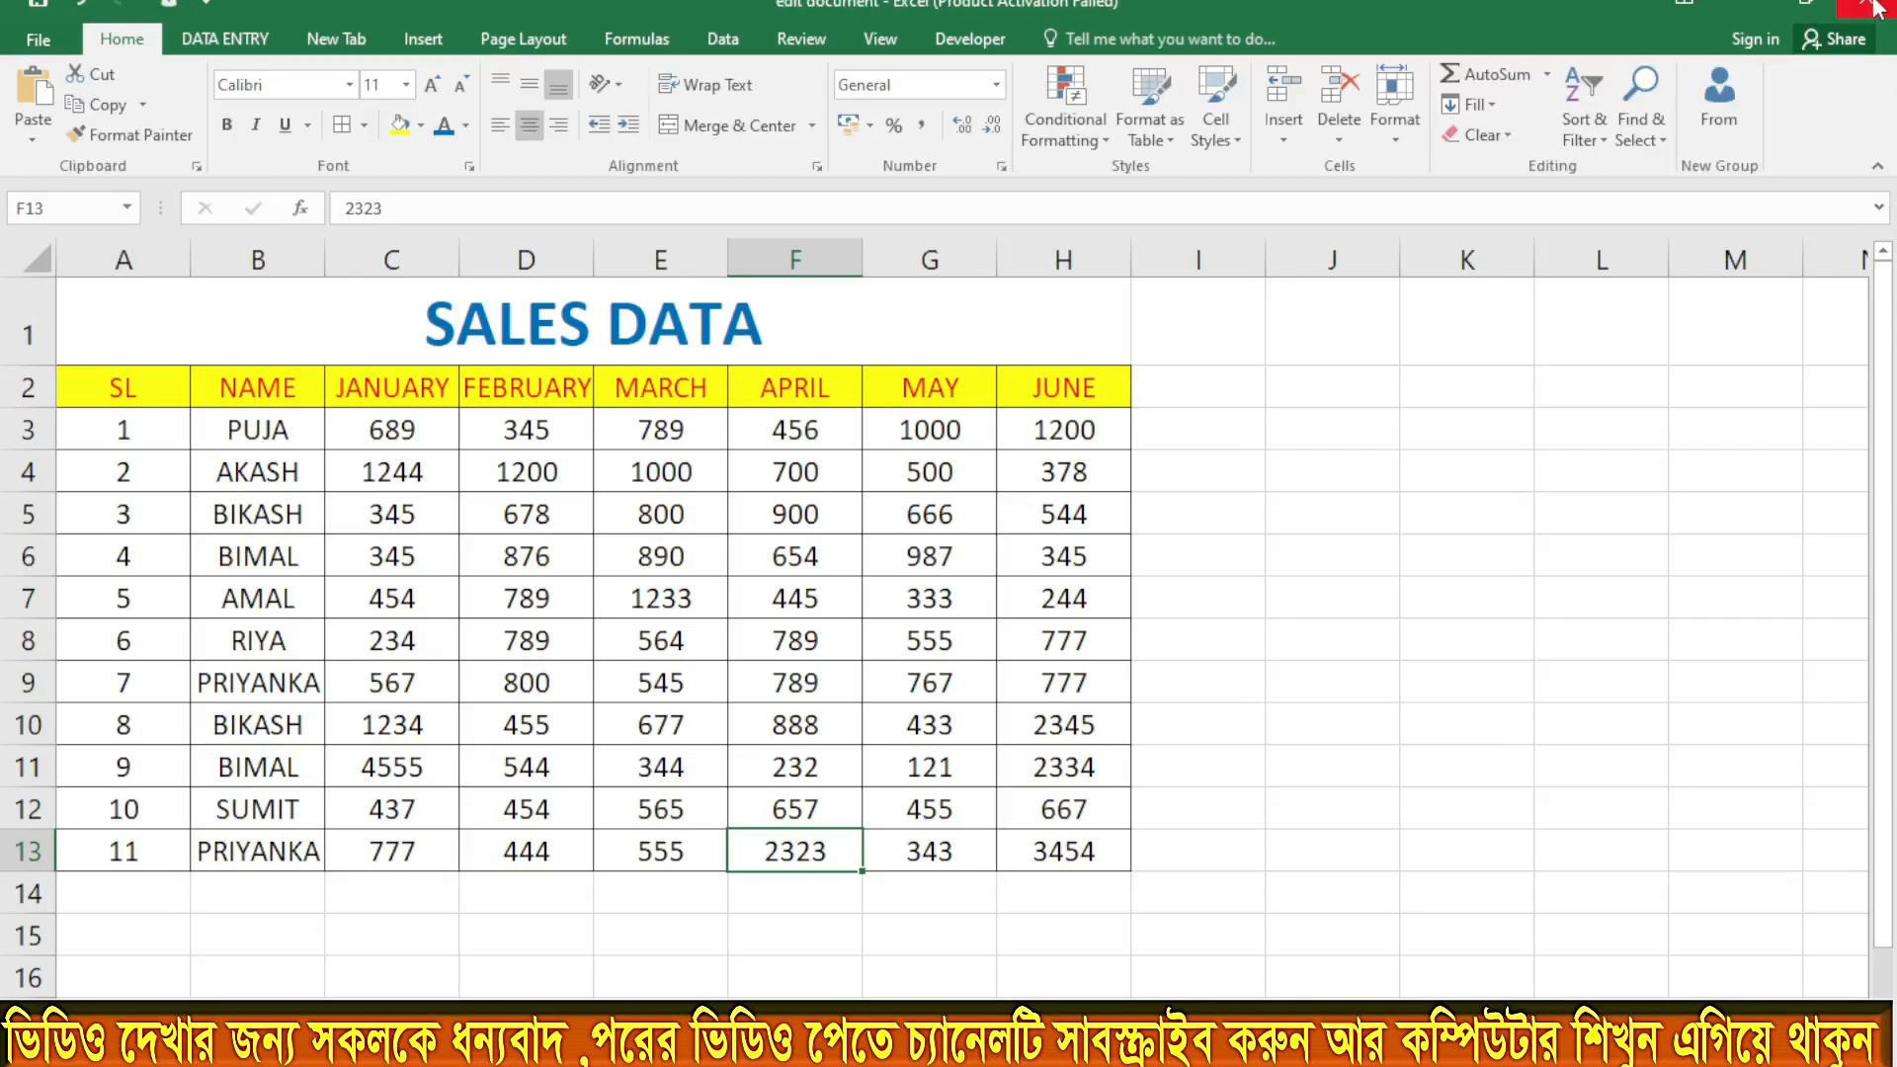
Step: Close the saved workbook and close the xlookup Word document without saving its changes
click(1878, 8)
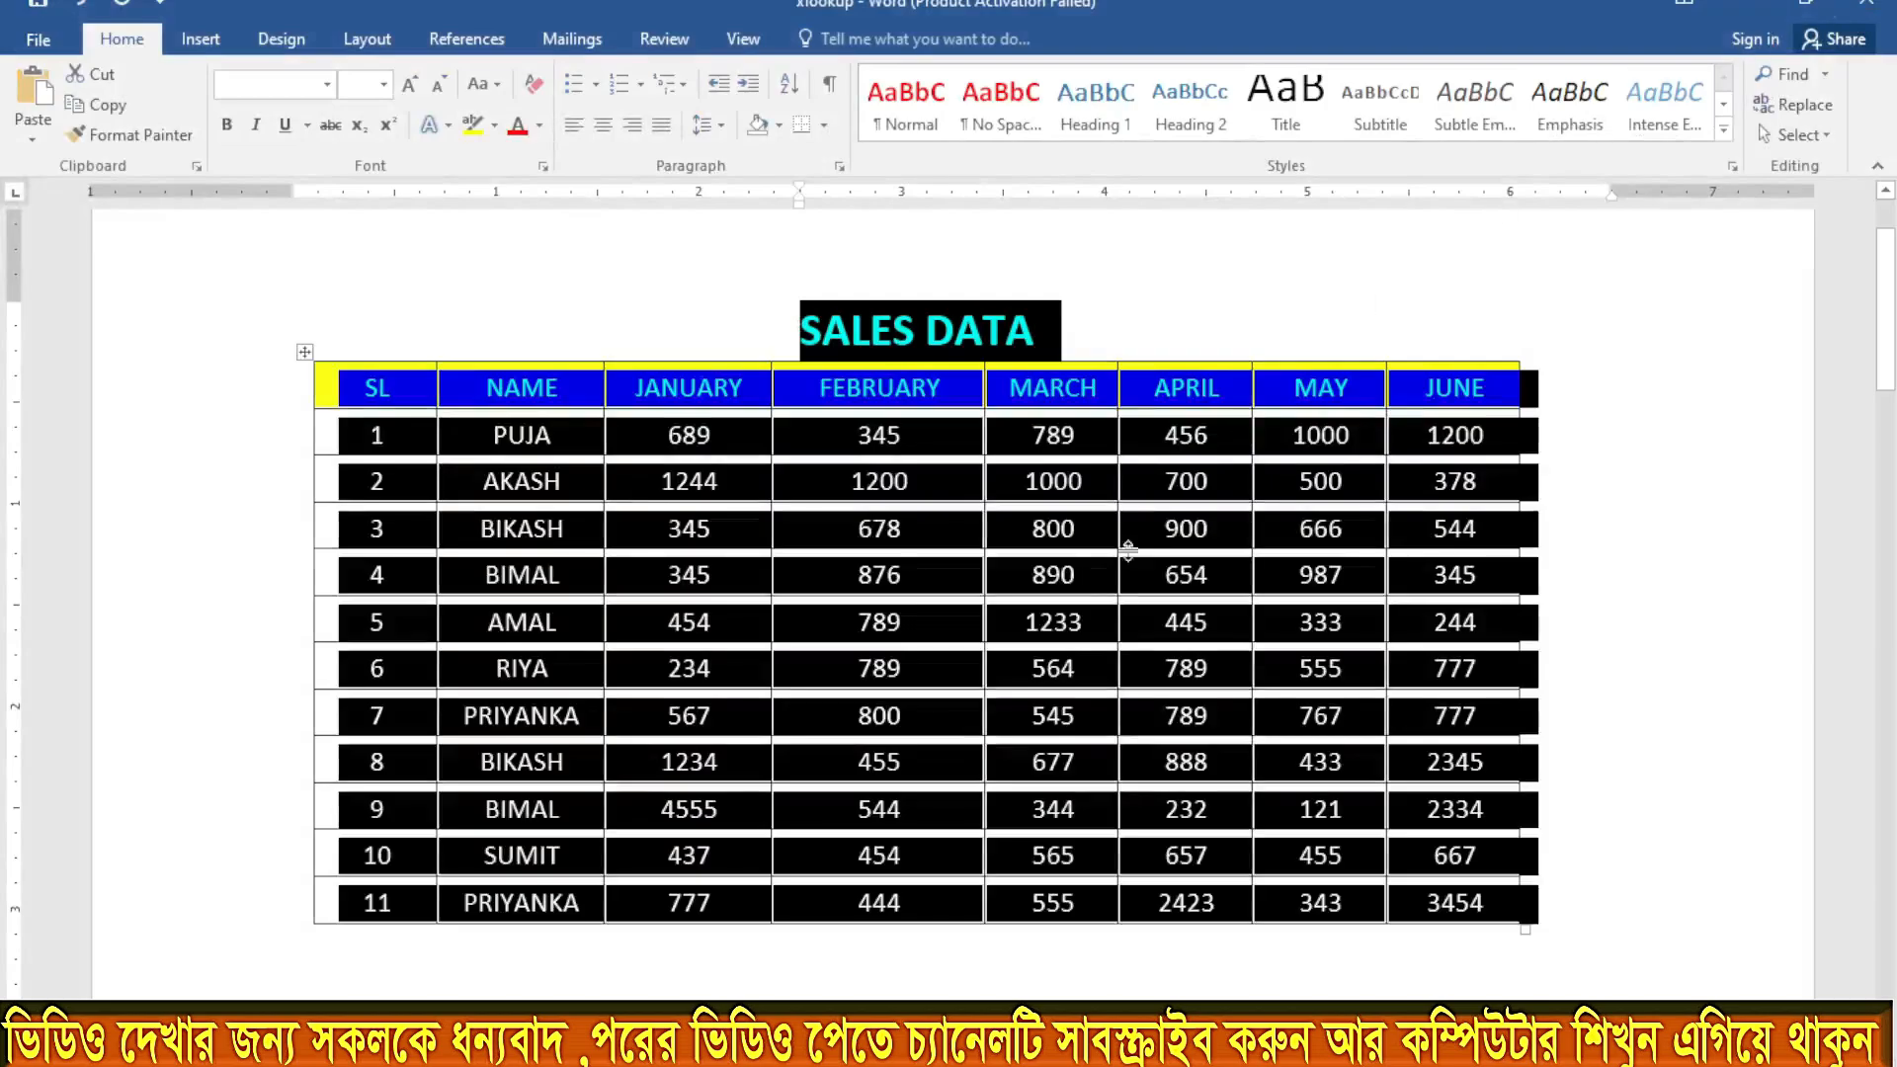
click(1099, 614)
click(1867, 7)
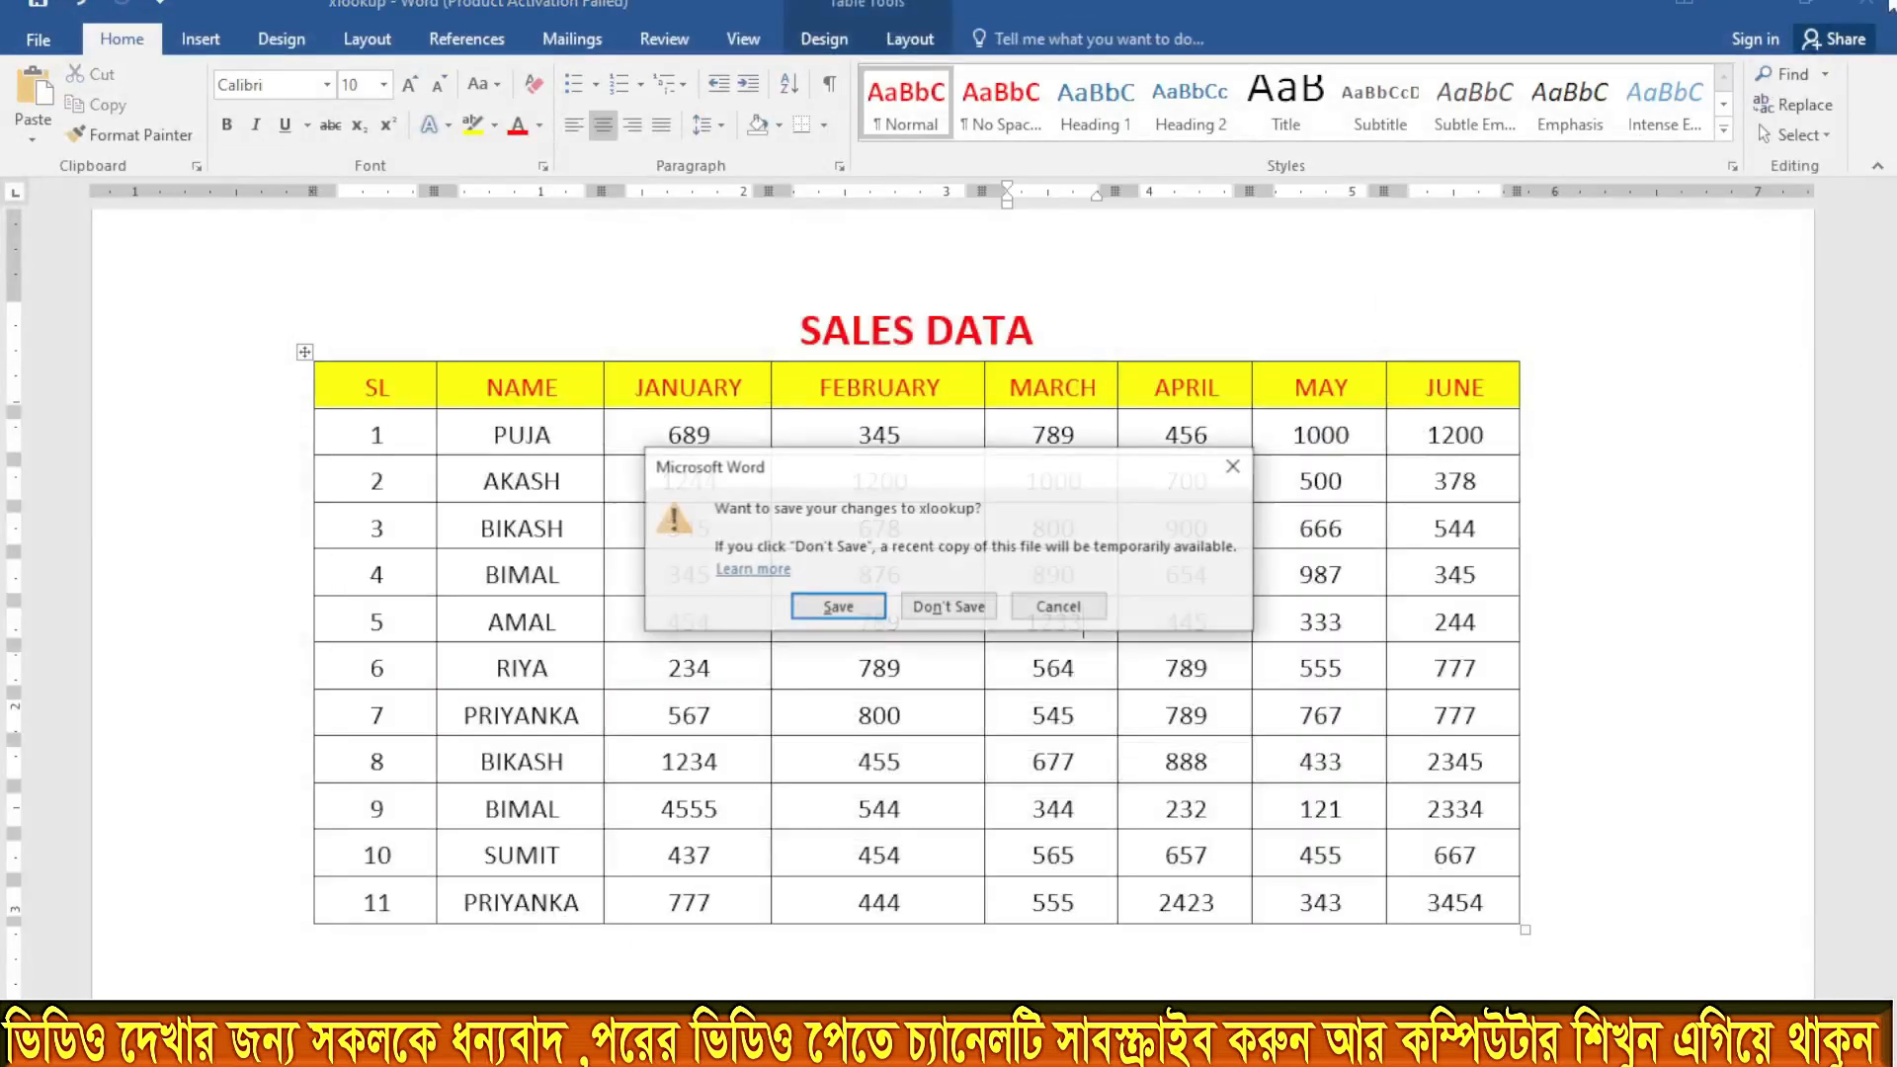
click(943, 609)
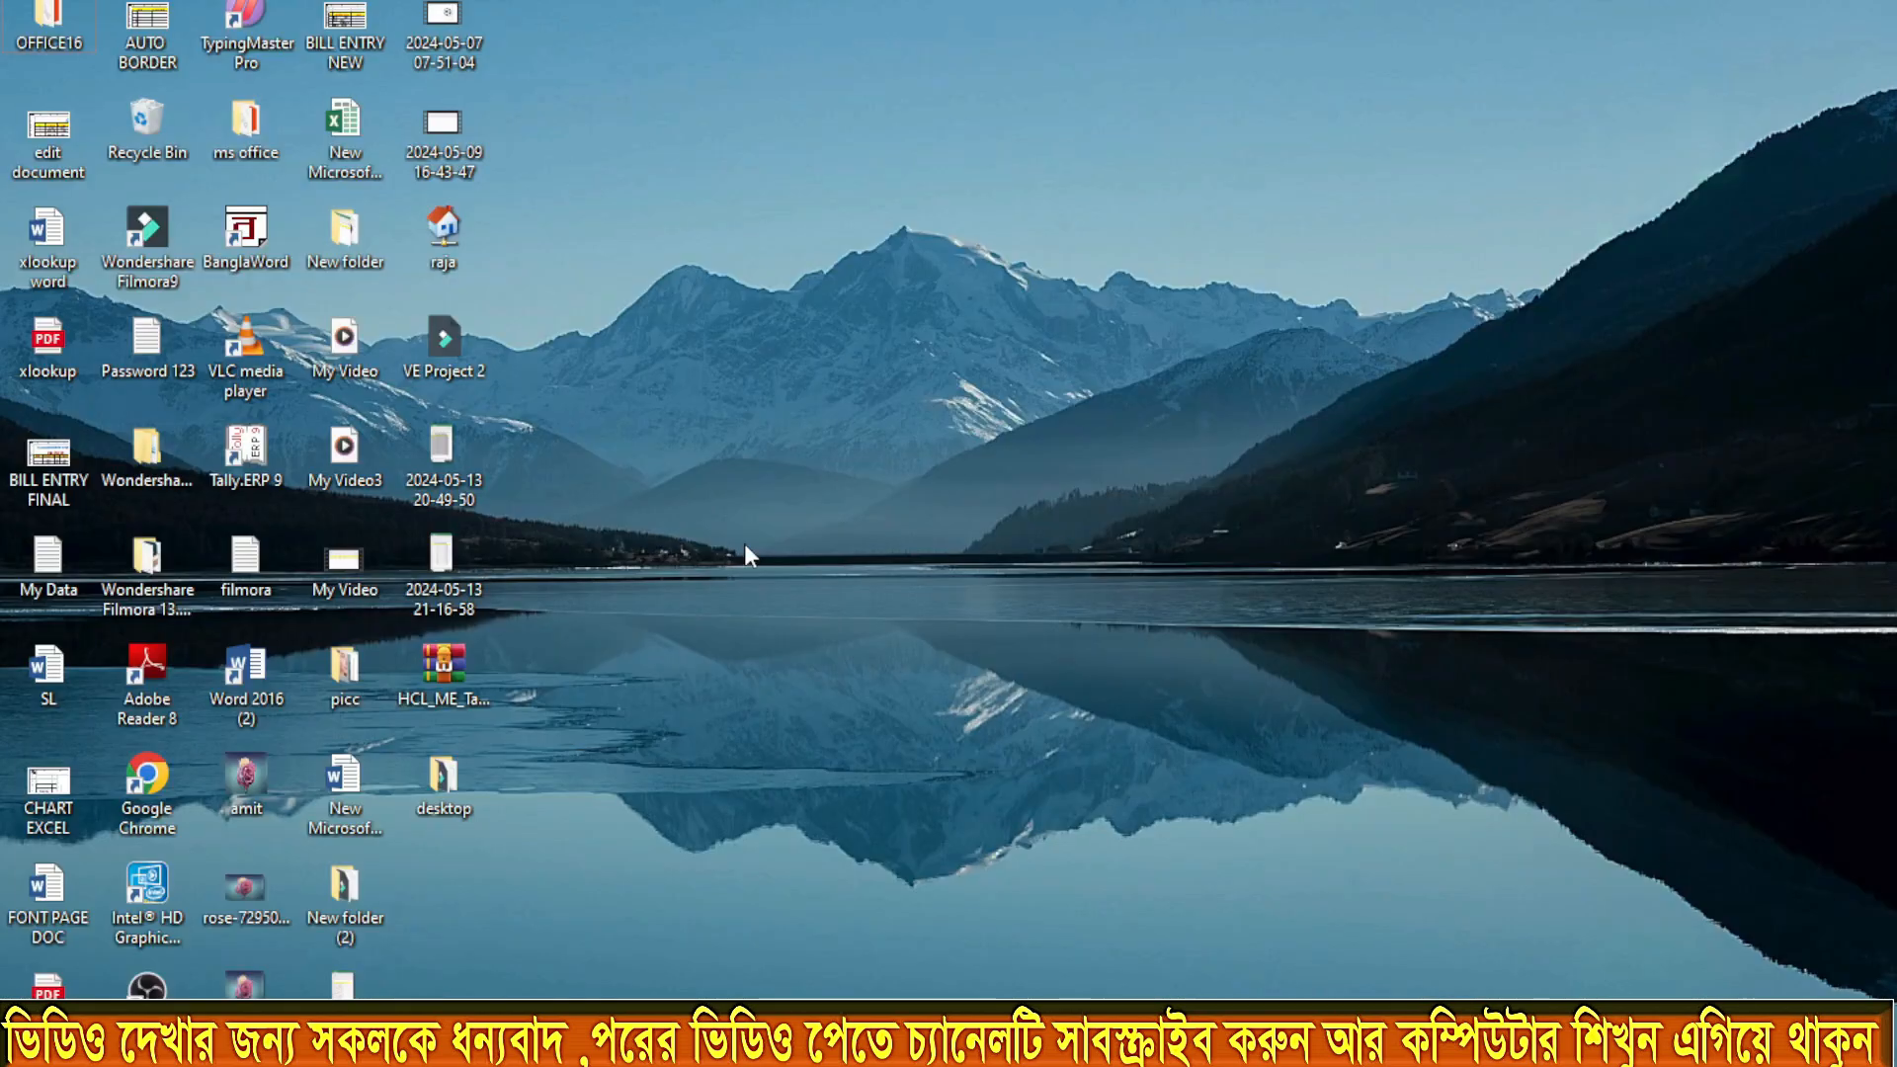
Step: Reopen the edit document workbook from the desktop, check cells in the SALES DATA table, and close it
double_click(50, 133)
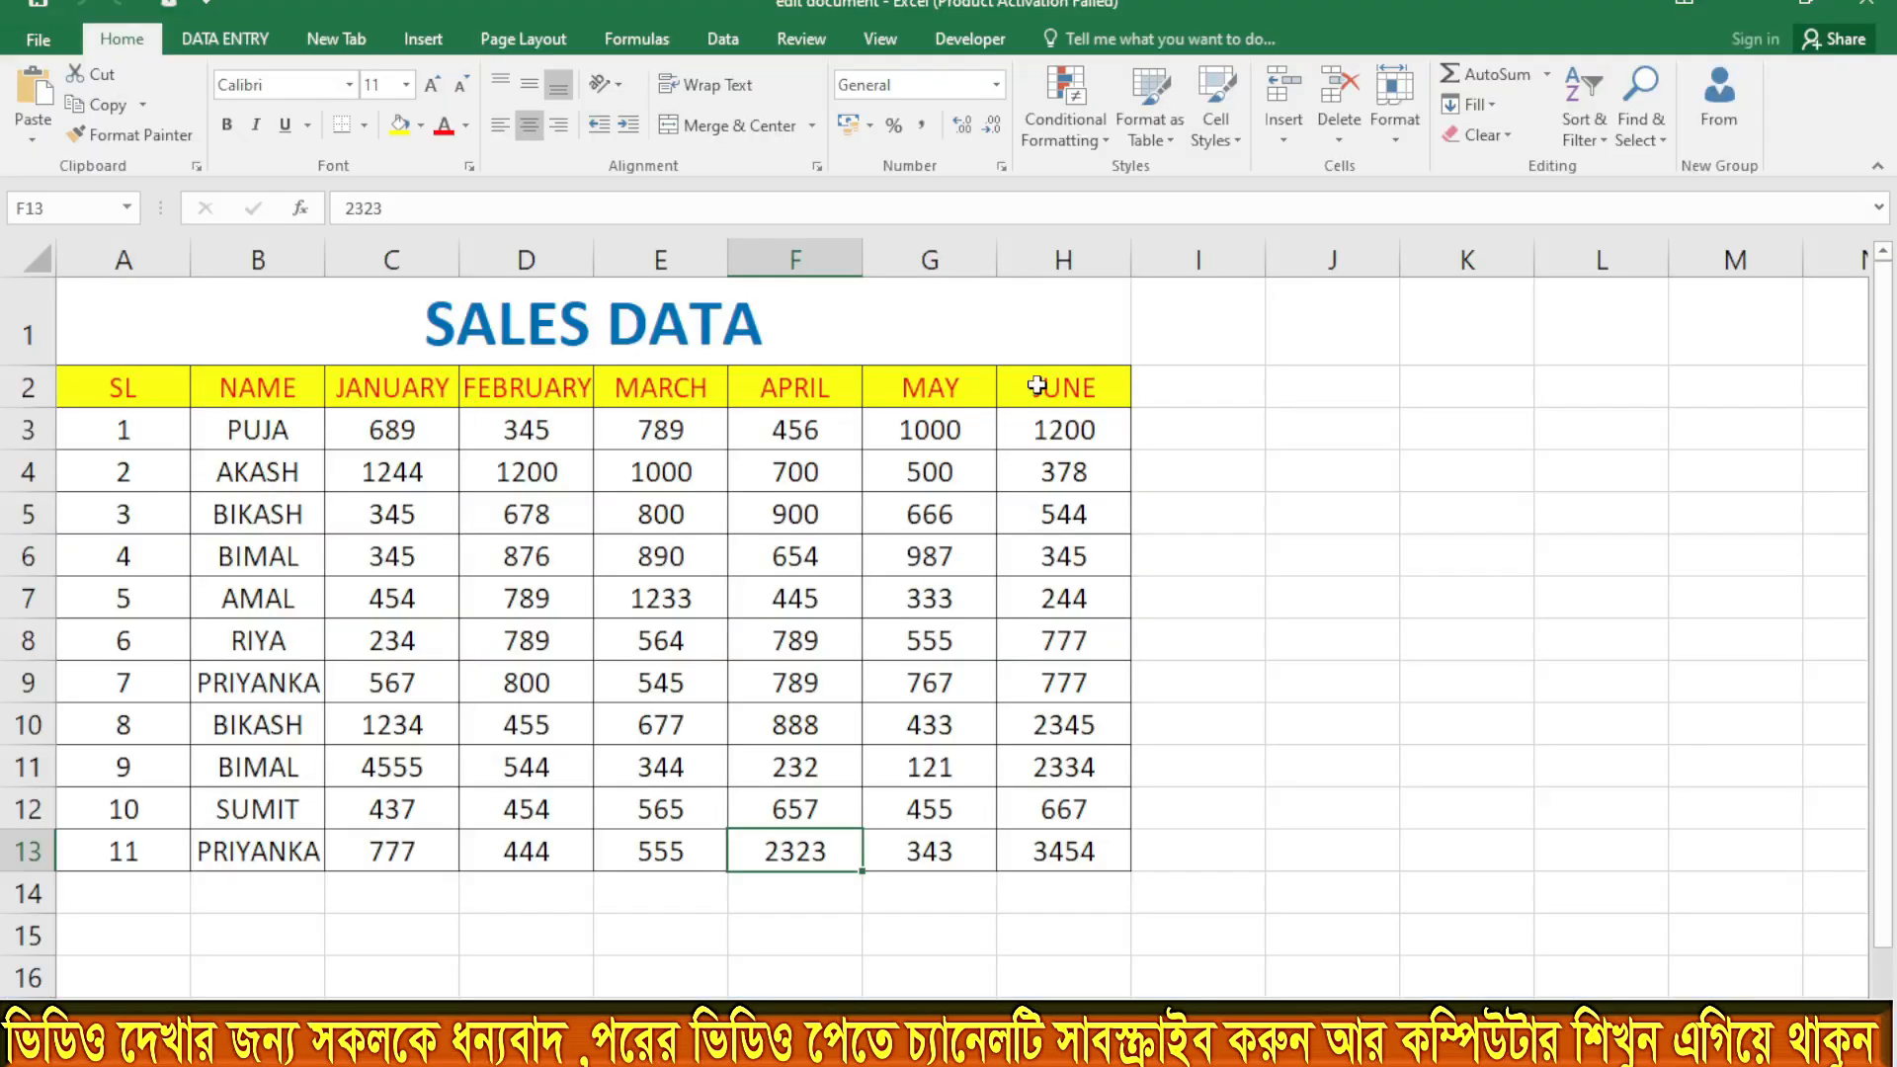
click(1210, 816)
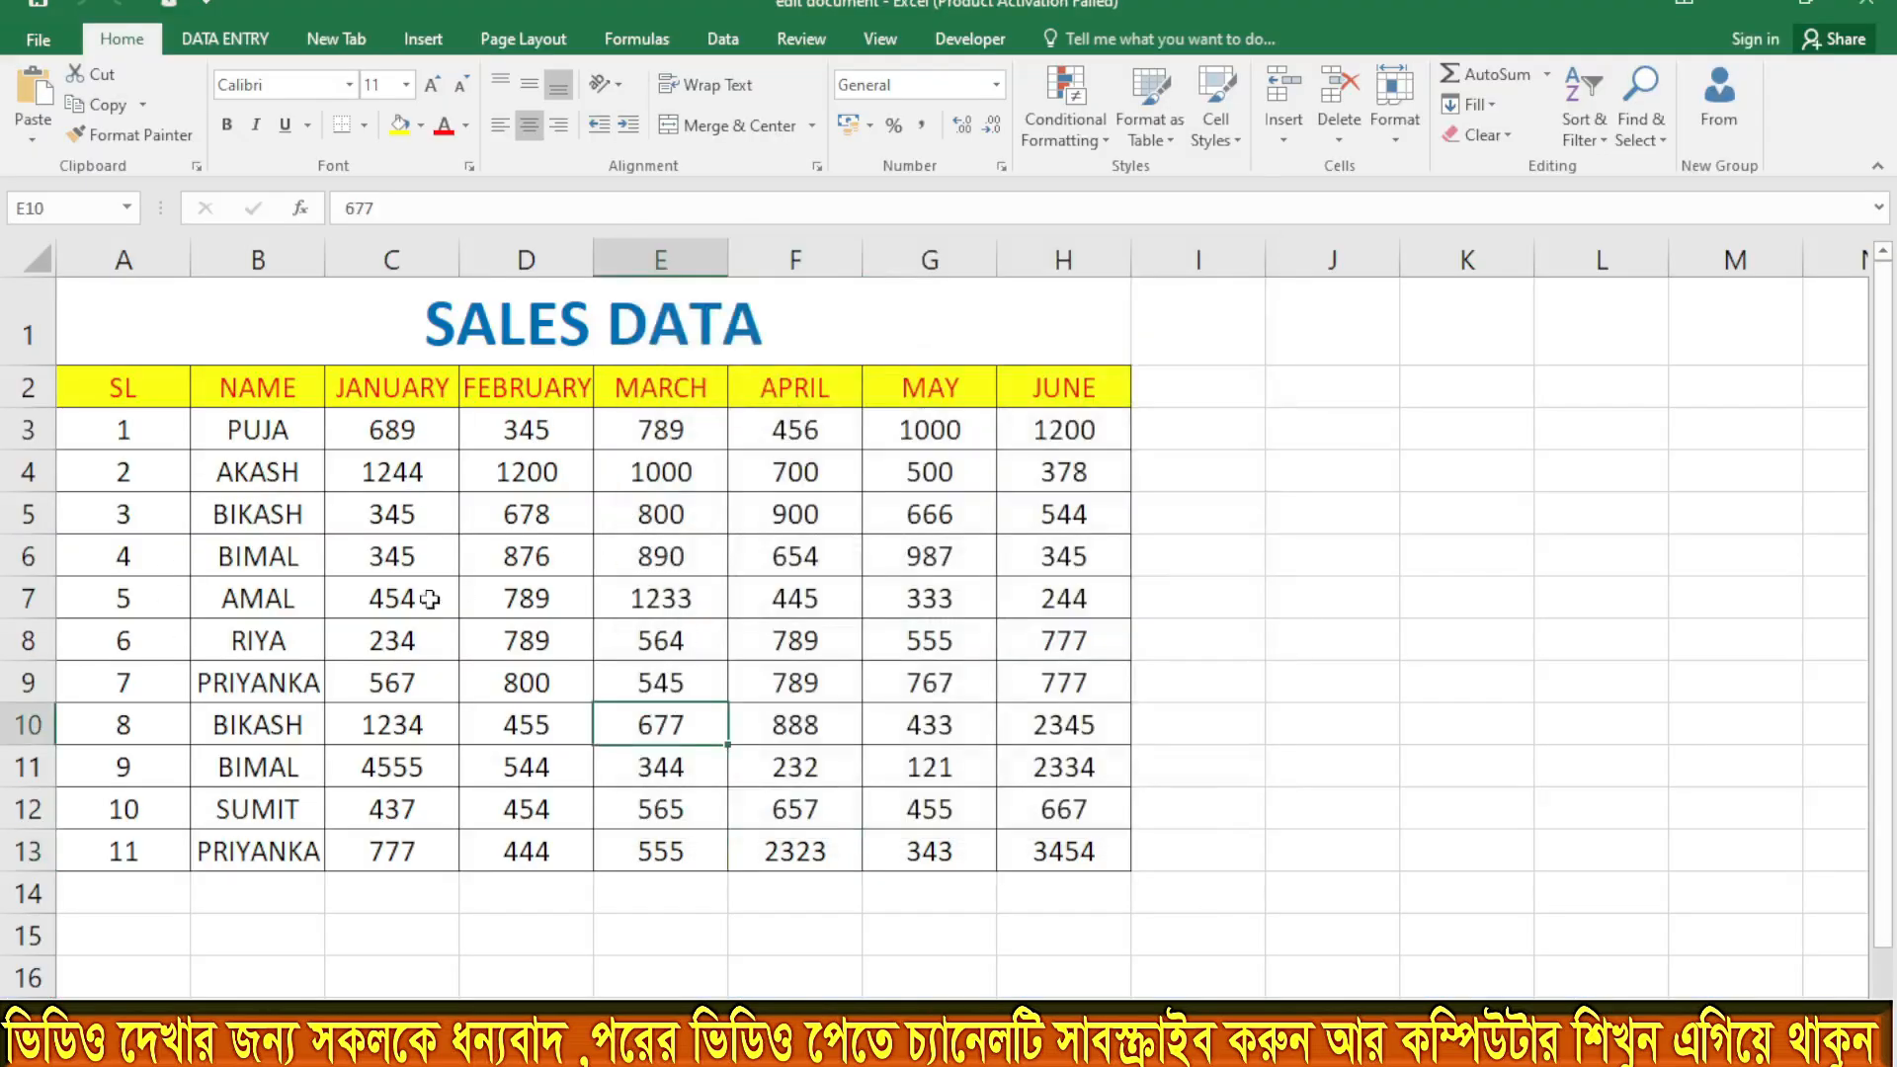
drag(425, 611, 612, 596)
click(692, 395)
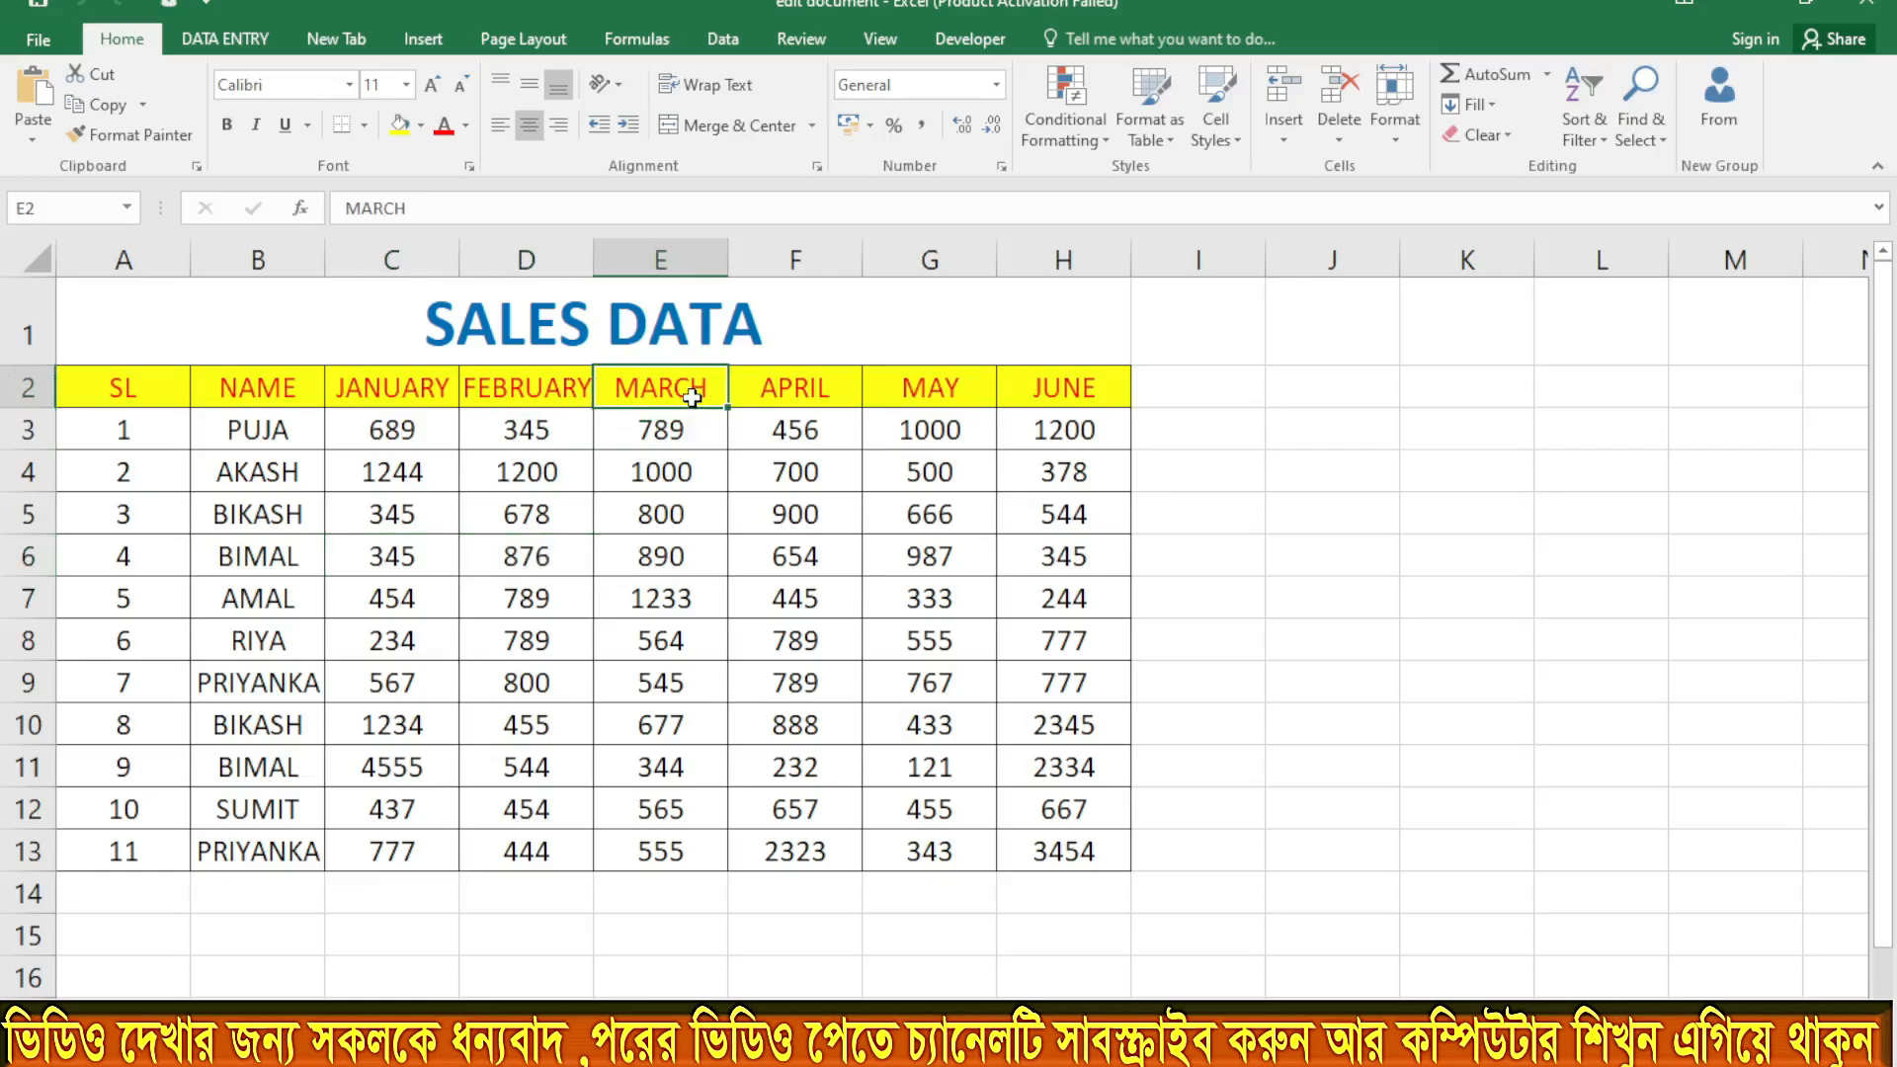
click(1866, 5)
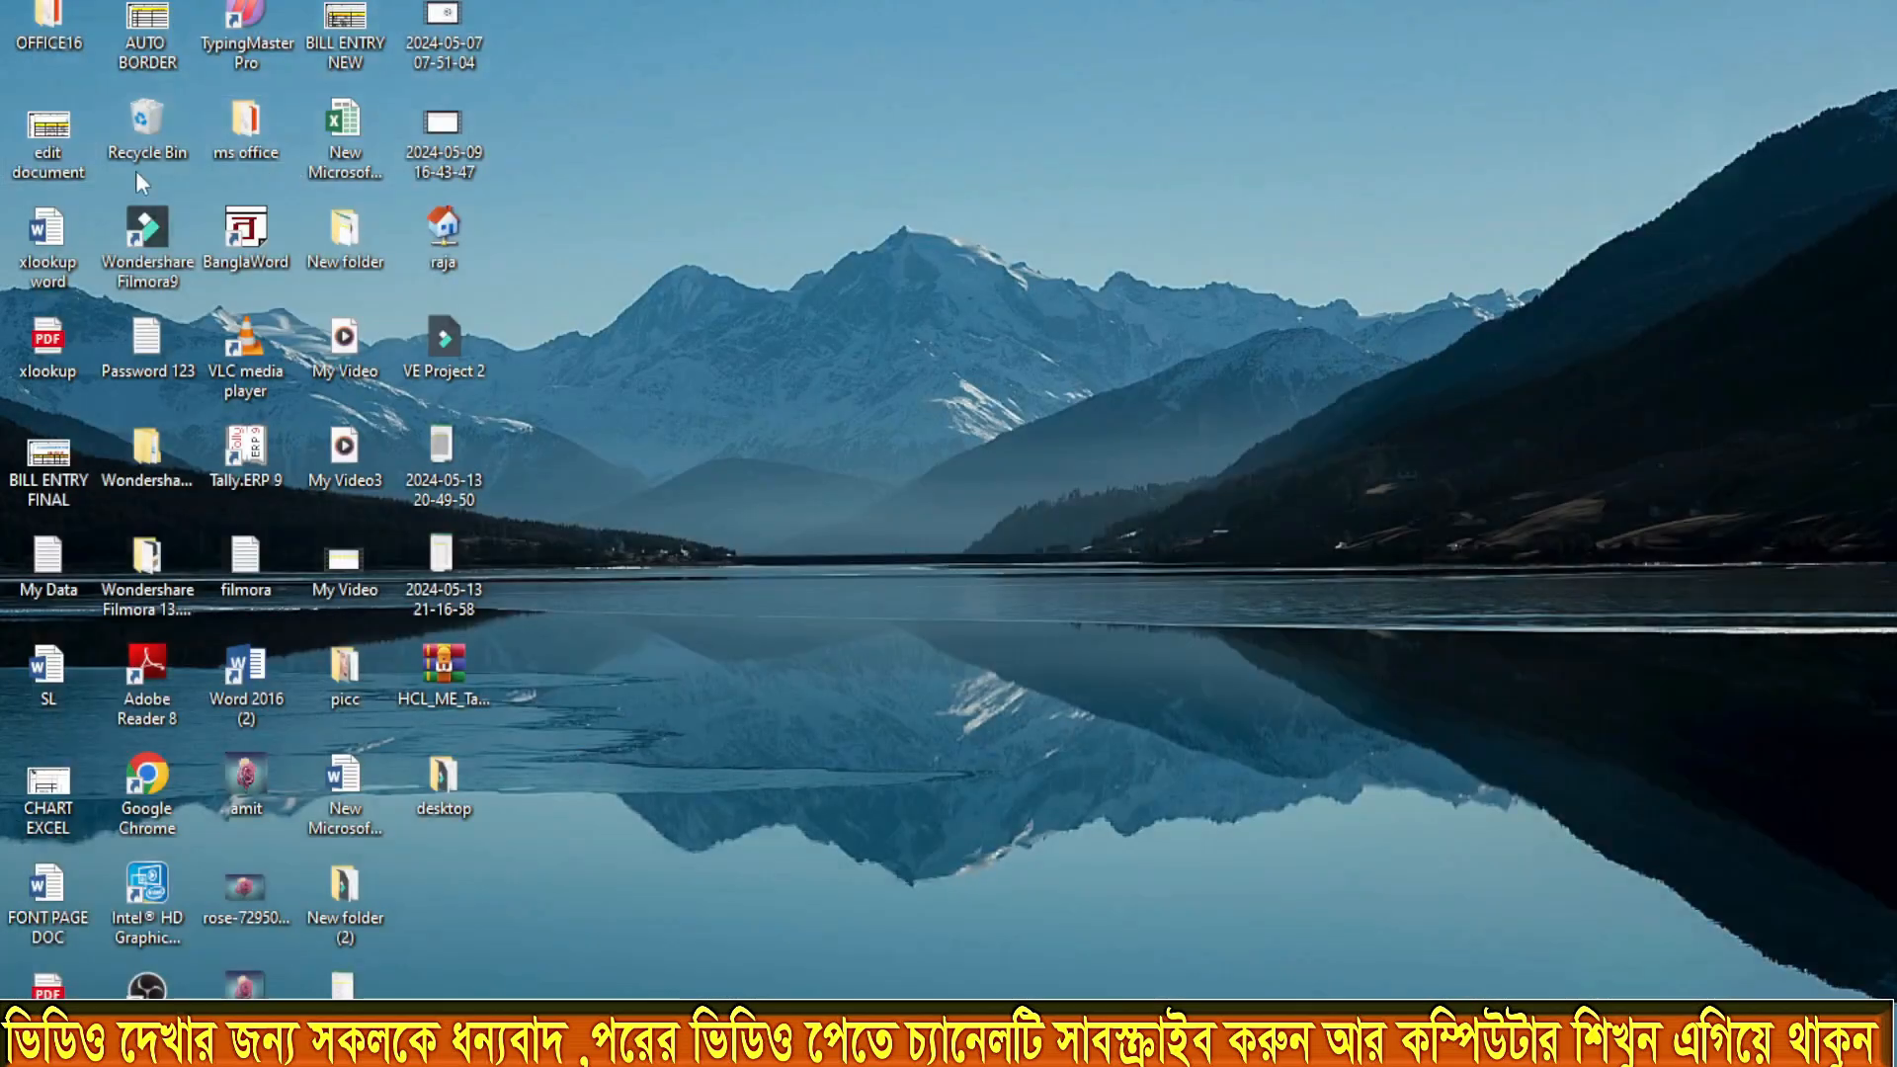
Step: Open the original xlookup PDF from the desktop
double_click(46, 348)
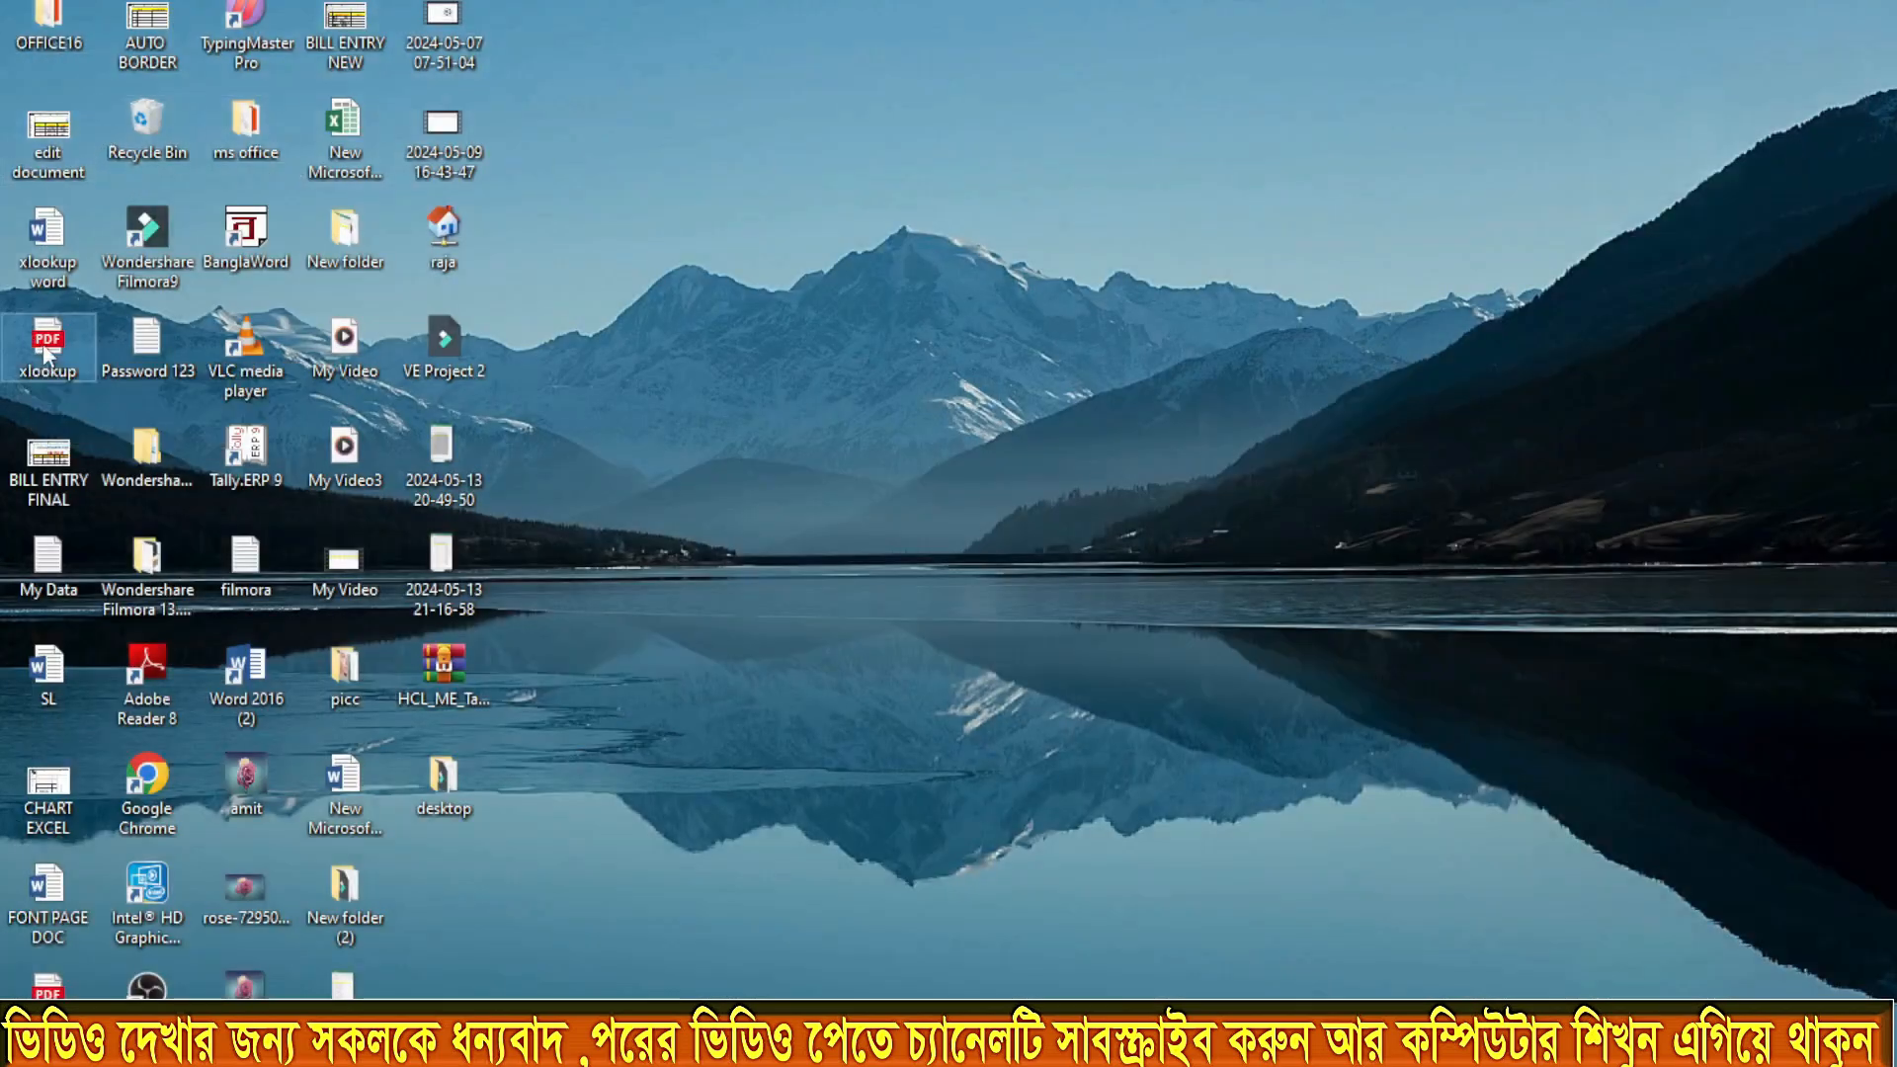